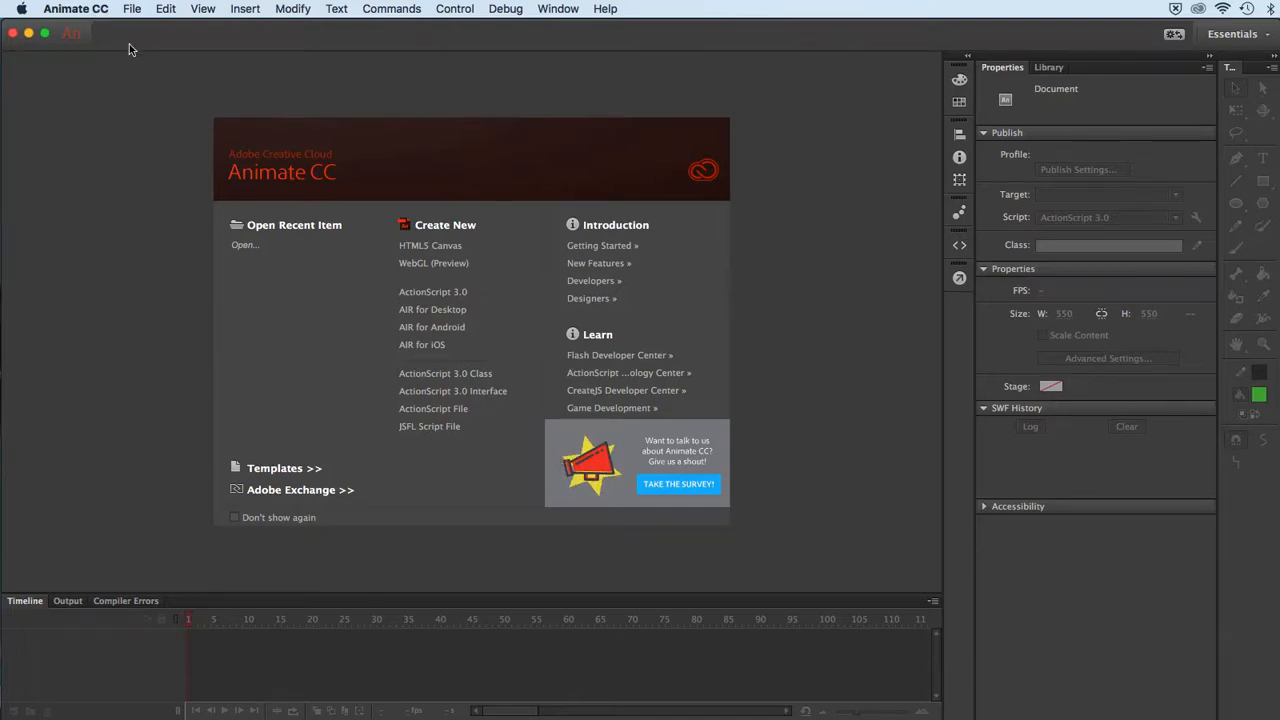
- Create an ActionScript 3.0 document, set the stage height to 550 px, and fit the stage in the window
{"action": "left_click", "coordinate": [432, 292]}
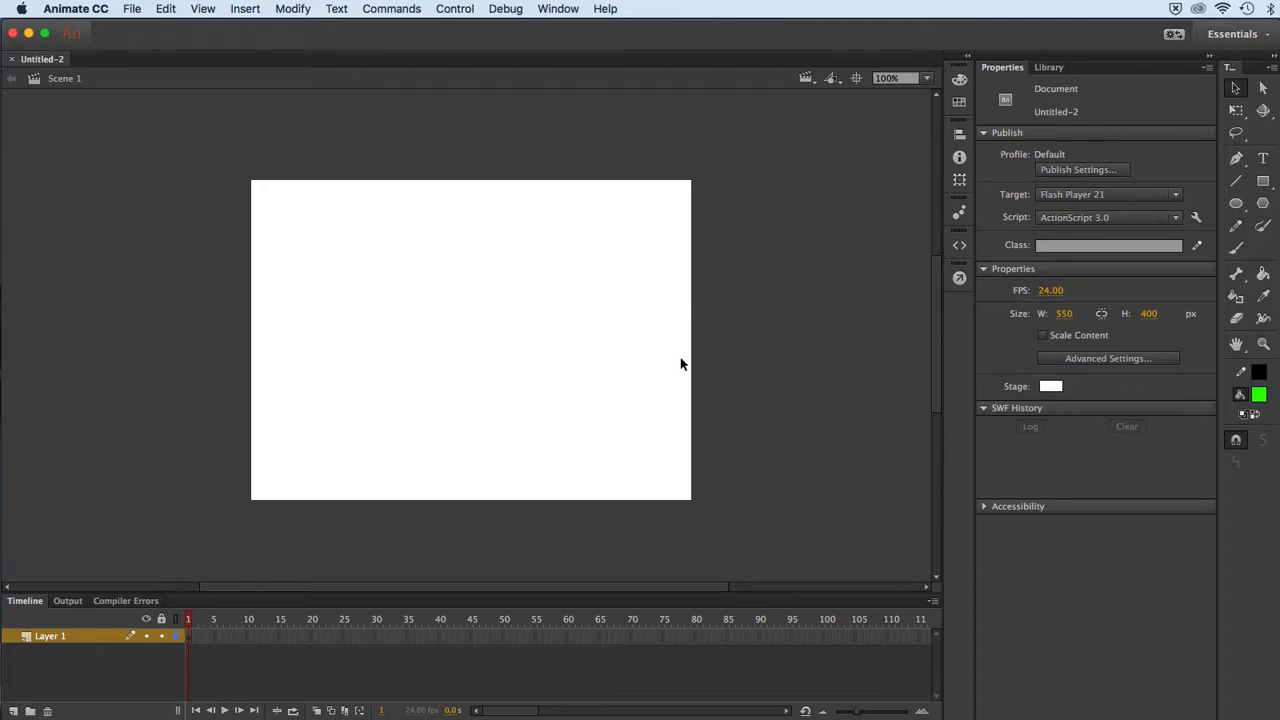
{"action": "left_click", "coordinate": [1149, 314]}
{"action": "type", "text": "550"}
{"action": "key", "text": "Return"}
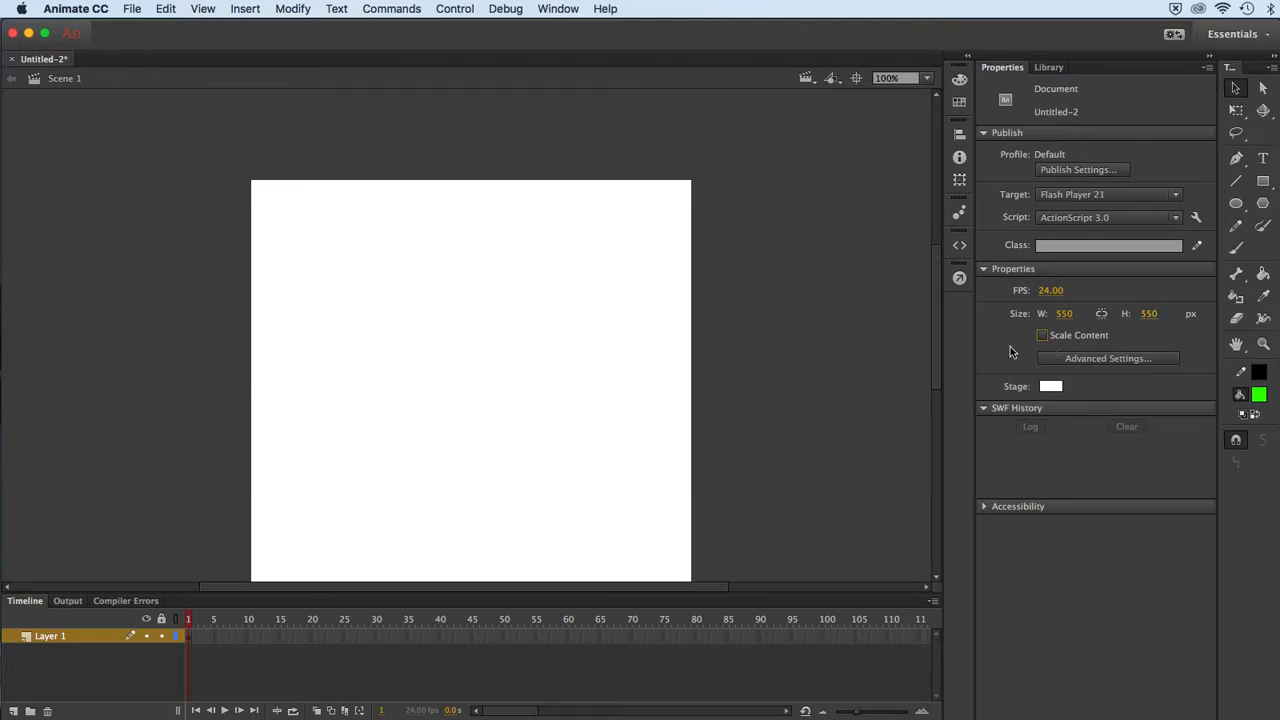
{"action": "left_click", "coordinate": [926, 79]}
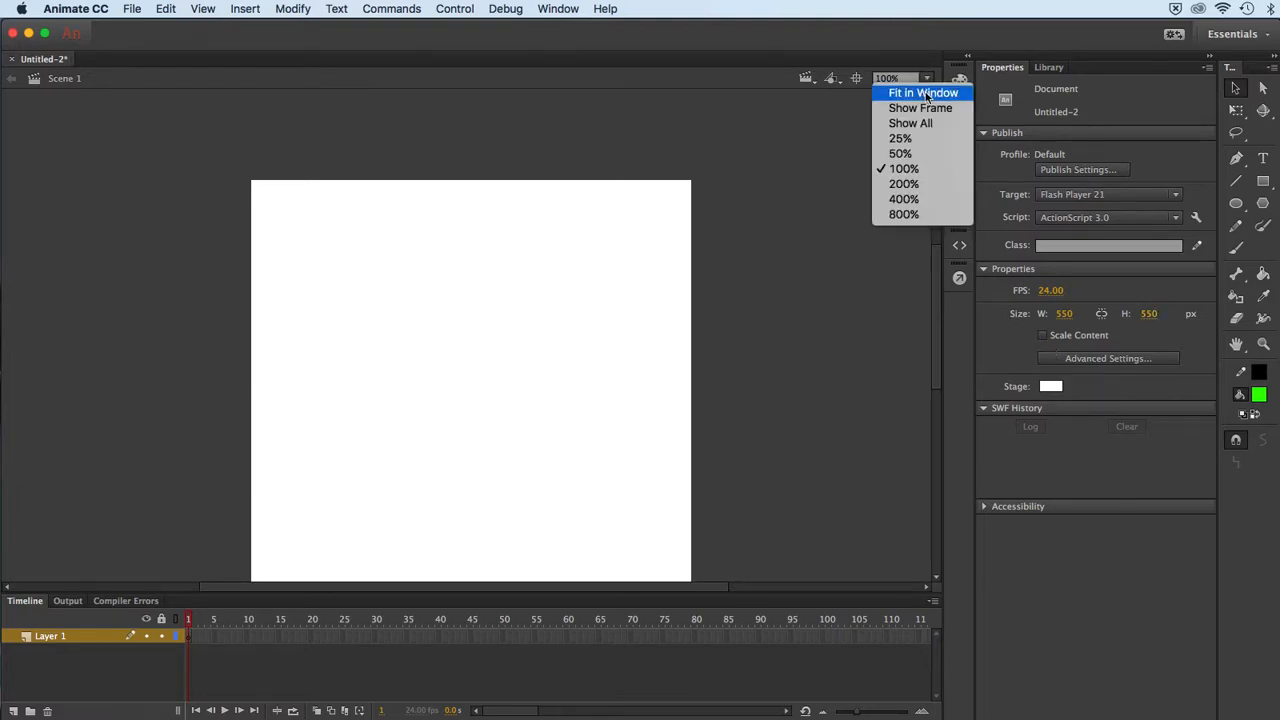
{"action": "left_click", "coordinate": [925, 92]}
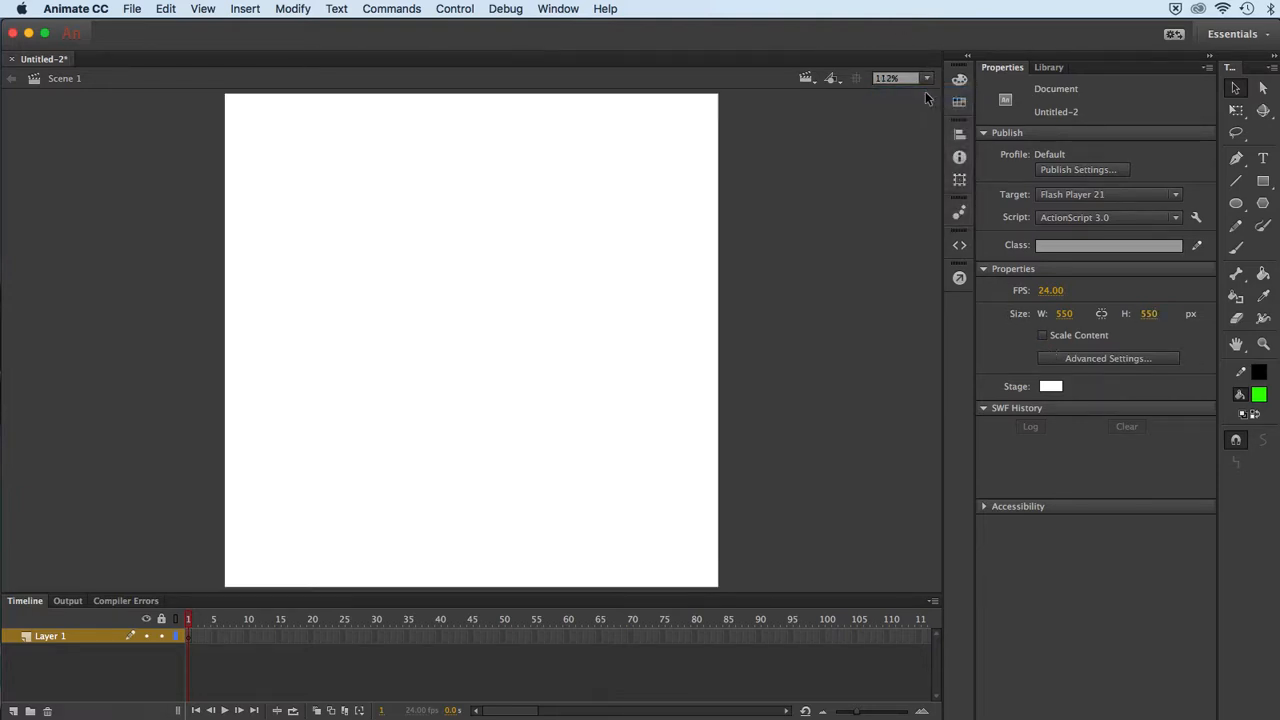
- Import Shell logo.jpg from the logos_to_draw folder onto the stage
{"action": "left_click", "coordinate": [129, 10]}
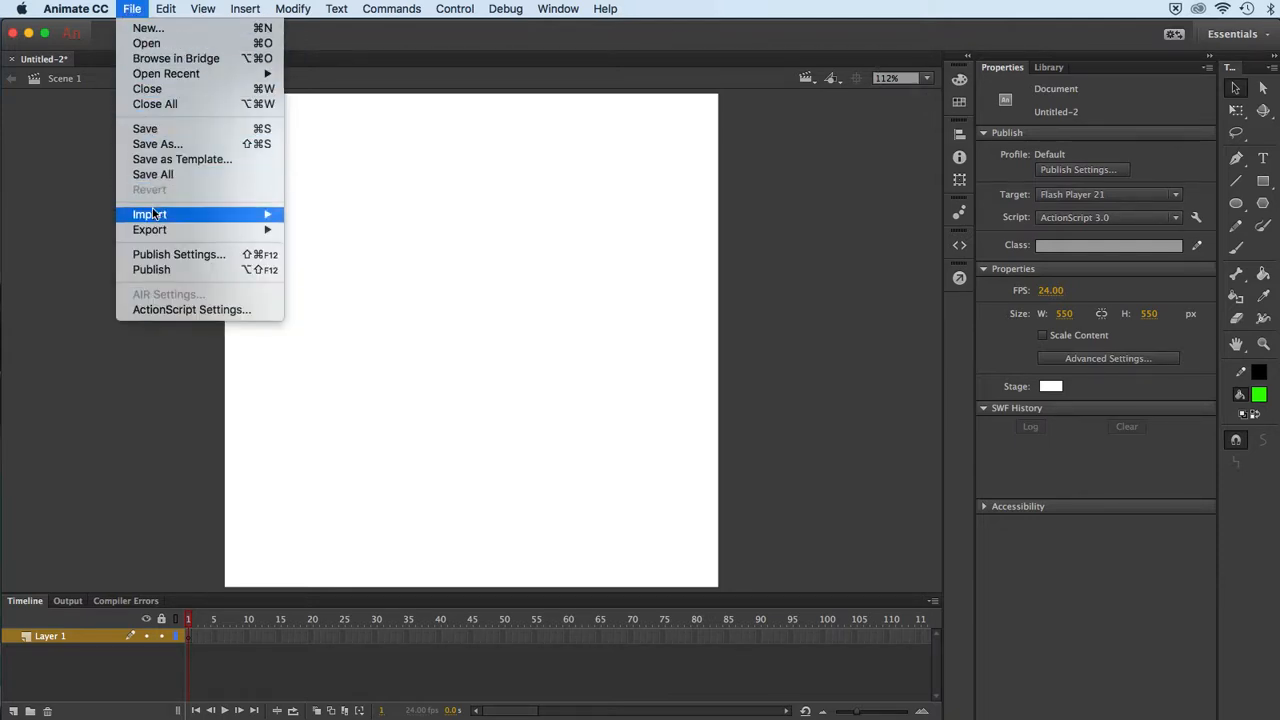
{"action": "mouse_move", "coordinate": [155, 215]}
{"action": "left_click", "coordinate": [350, 220]}
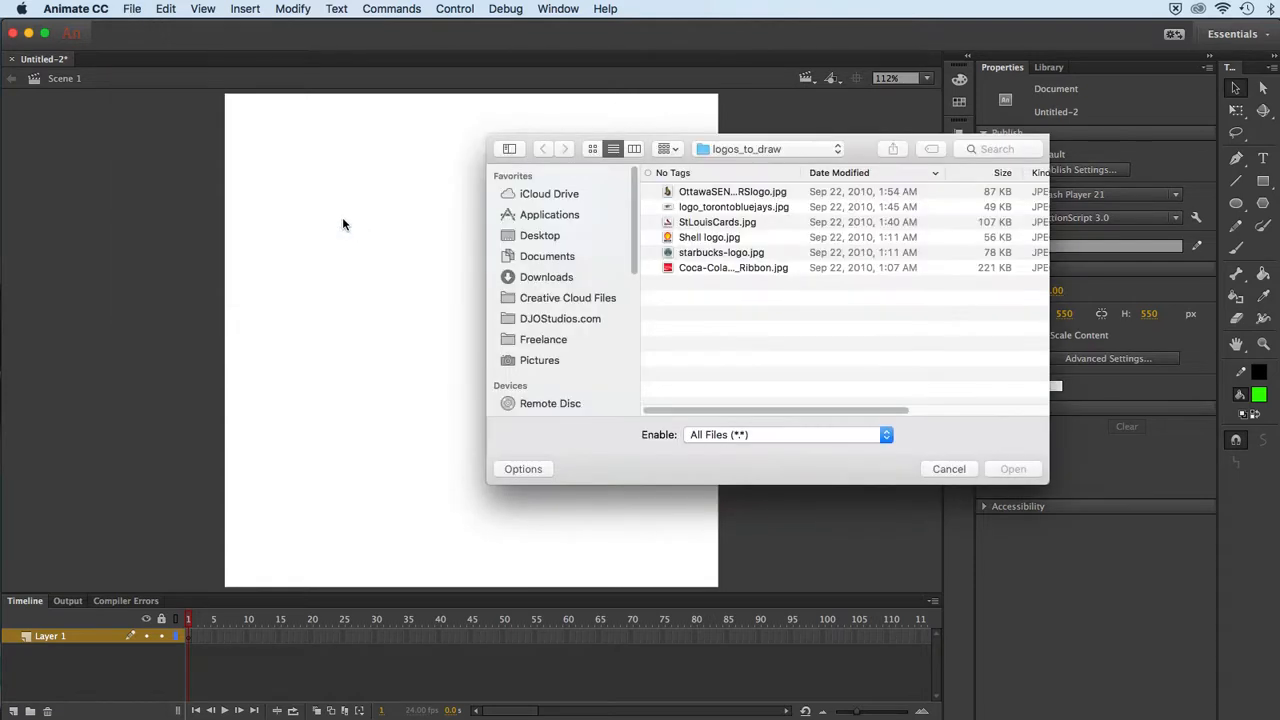
{"action": "left_click", "coordinate": [714, 240]}
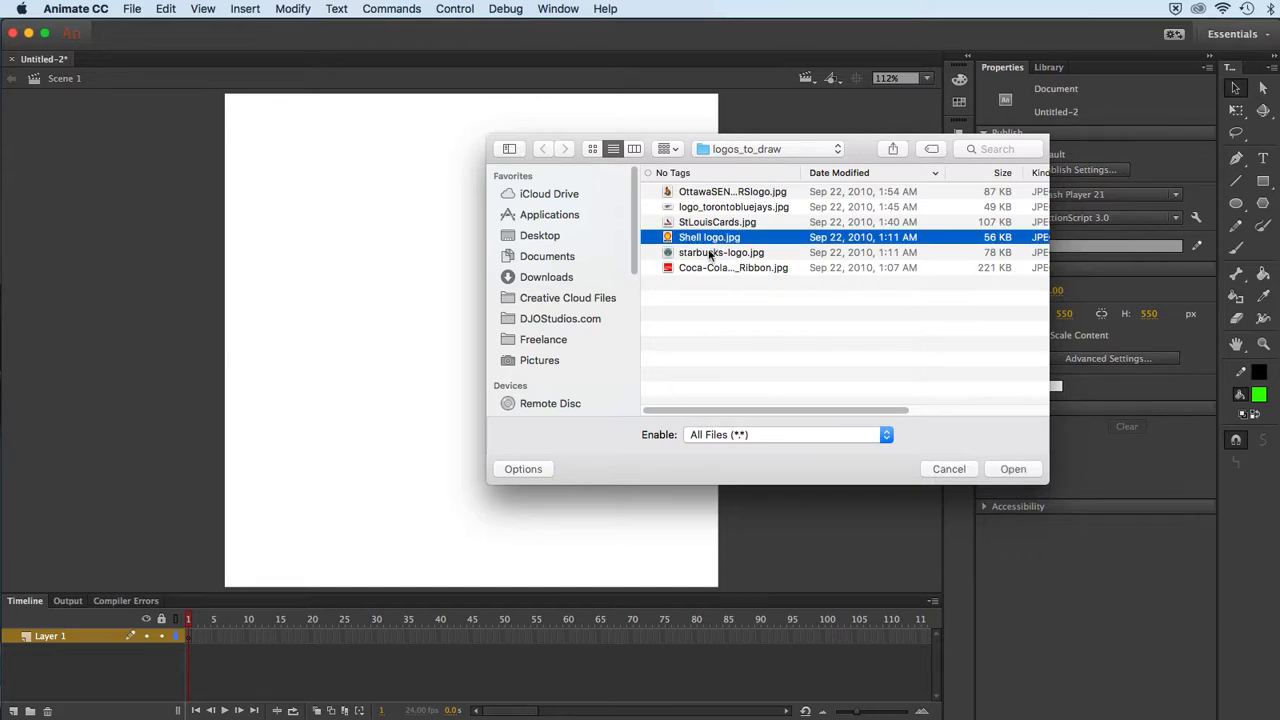
{"action": "left_click", "coordinate": [997, 470]}
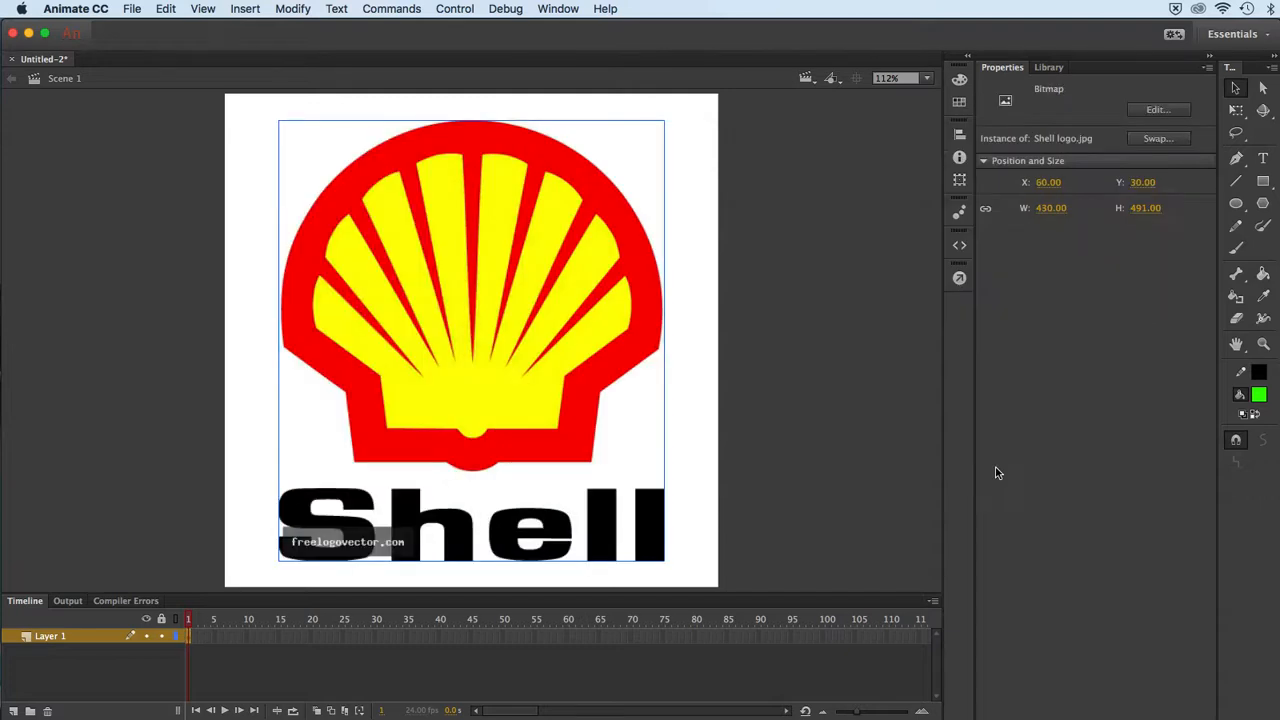
- Lock Layer 1 and test whether the logo image can still be moved on the stage
{"action": "left_click", "coordinate": [163, 636]}
{"action": "left_click_drag", "start_coordinate": [401, 307], "coordinate": [604, 440]}
{"action": "left_click_drag", "start_coordinate": [441, 243], "coordinate": [544, 360]}
{"action": "left_click_drag", "start_coordinate": [577, 277], "coordinate": [426, 382]}
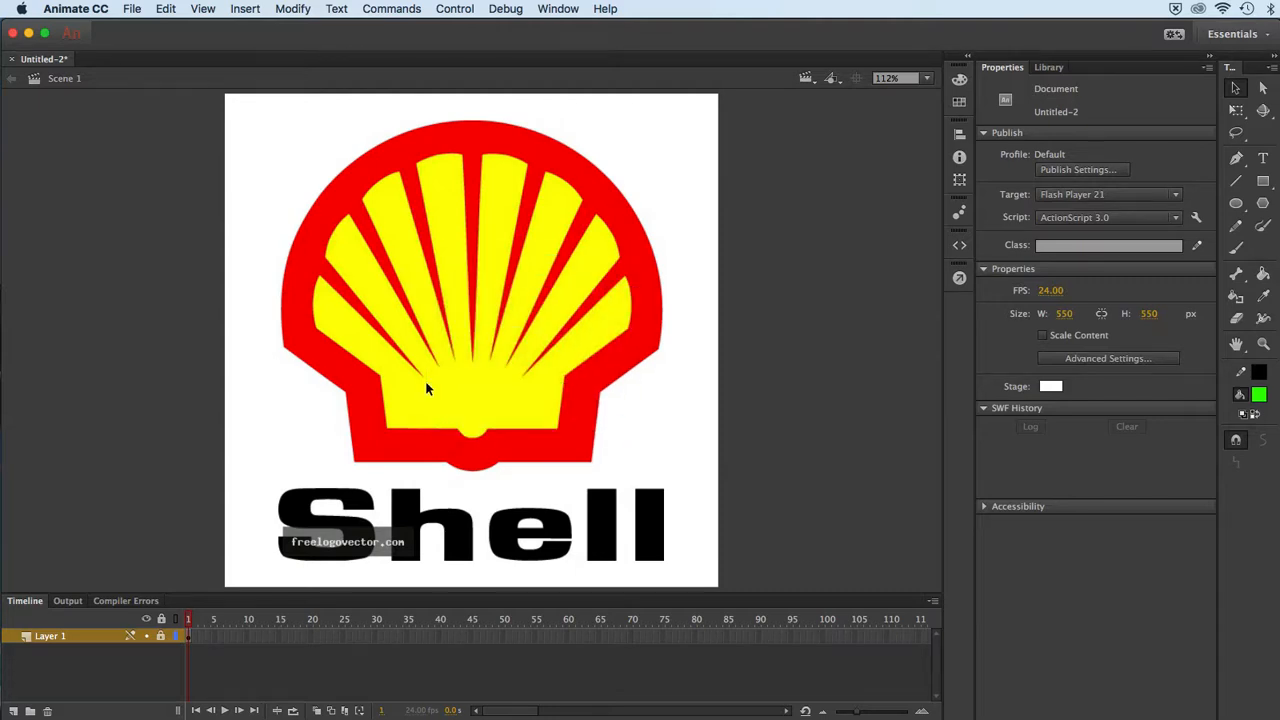
- Save the document as logo1 in the Animate exercises folder in Animate Document (*.fla) format
{"action": "left_click", "coordinate": [132, 9]}
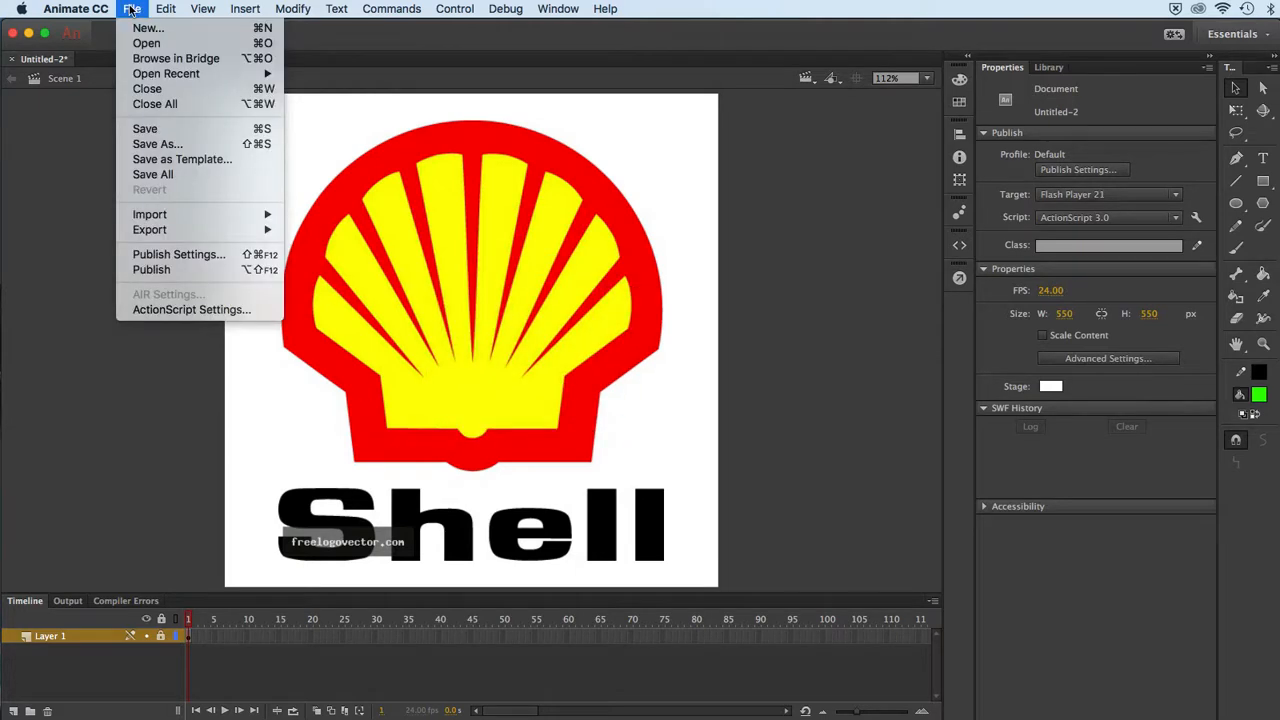
{"action": "left_click", "coordinate": [150, 145]}
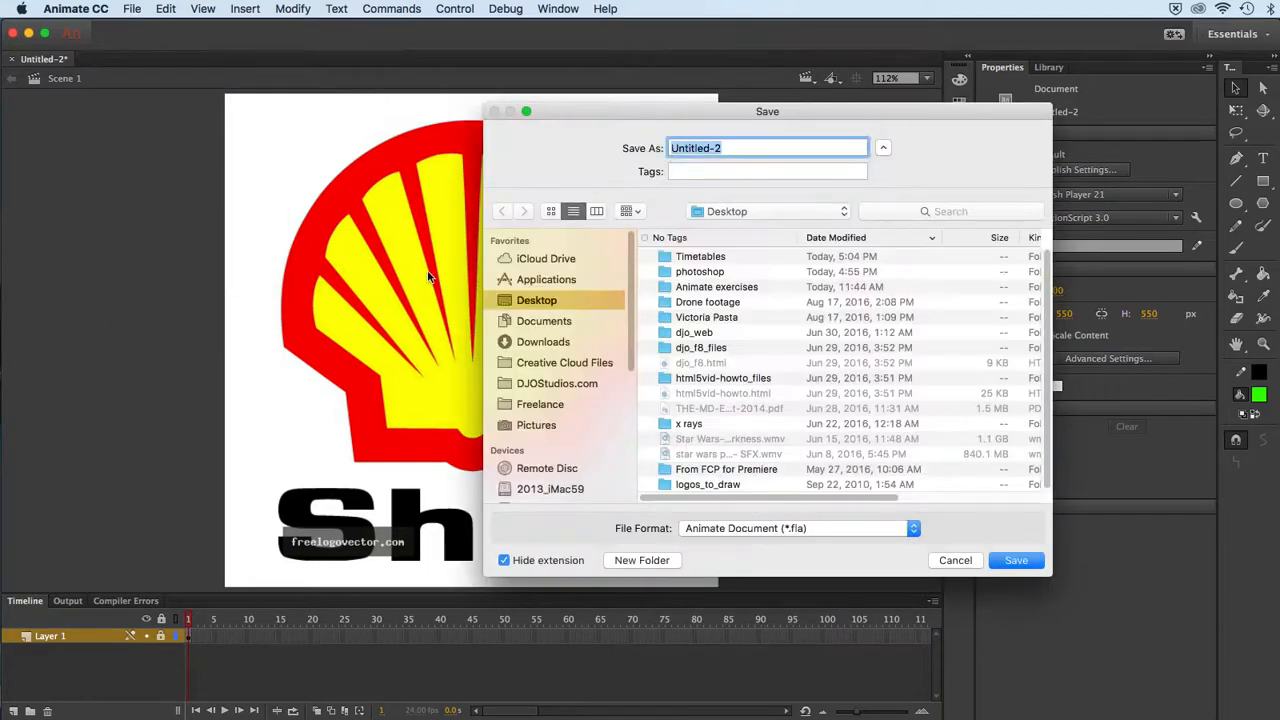
{"action": "double_click", "coordinate": [686, 288]}
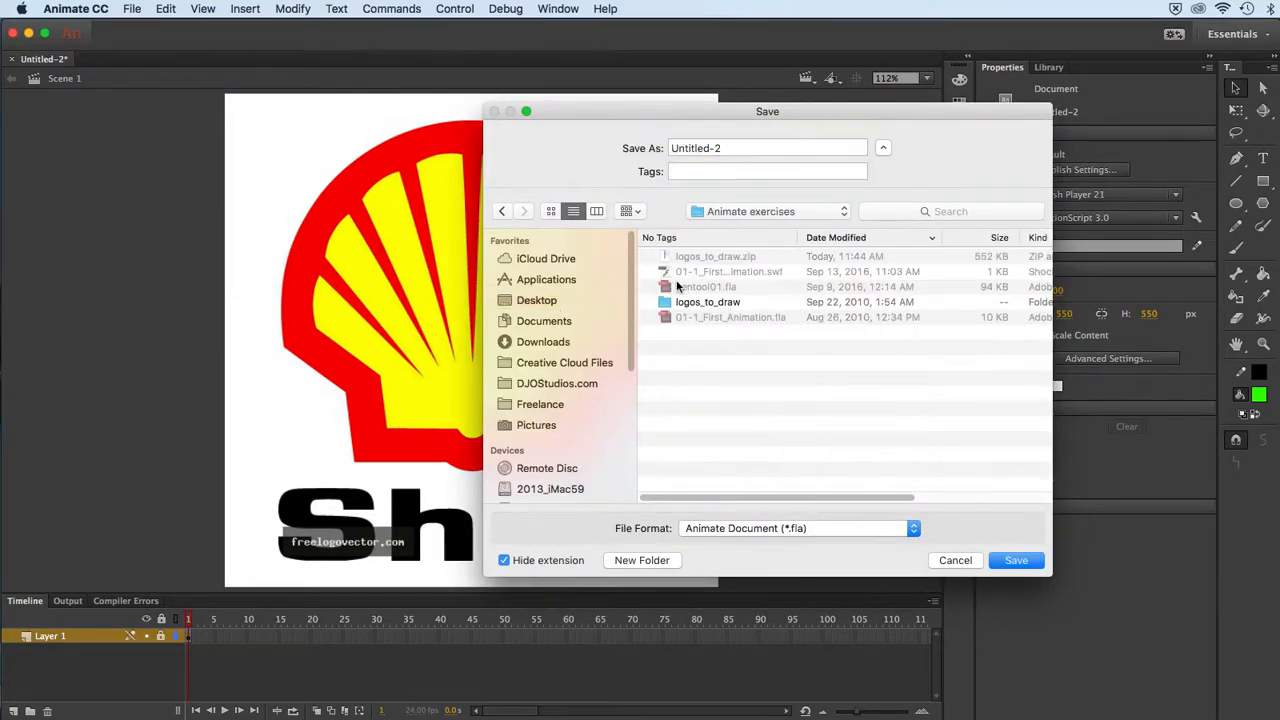
{"action": "triple_click", "coordinate": [729, 147]}
{"action": "type", "text": "logo"}
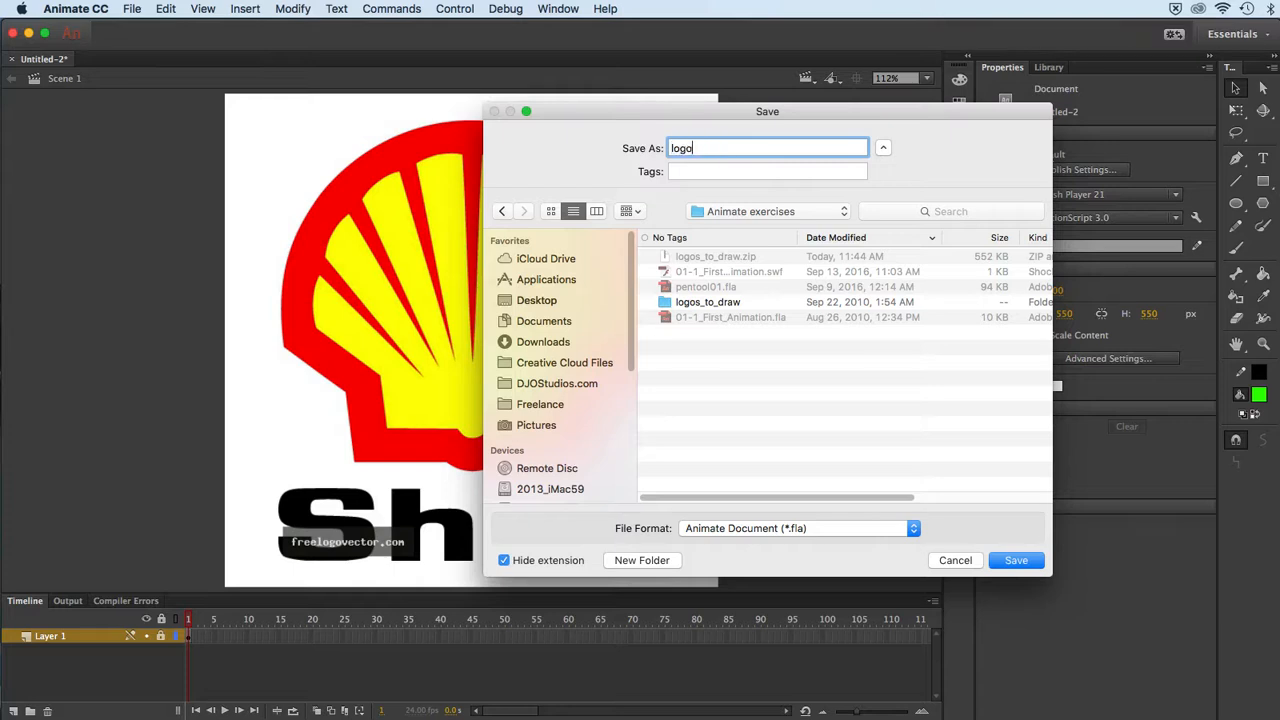
{"action": "type", "text": "1"}
{"action": "key", "text": "Return"}
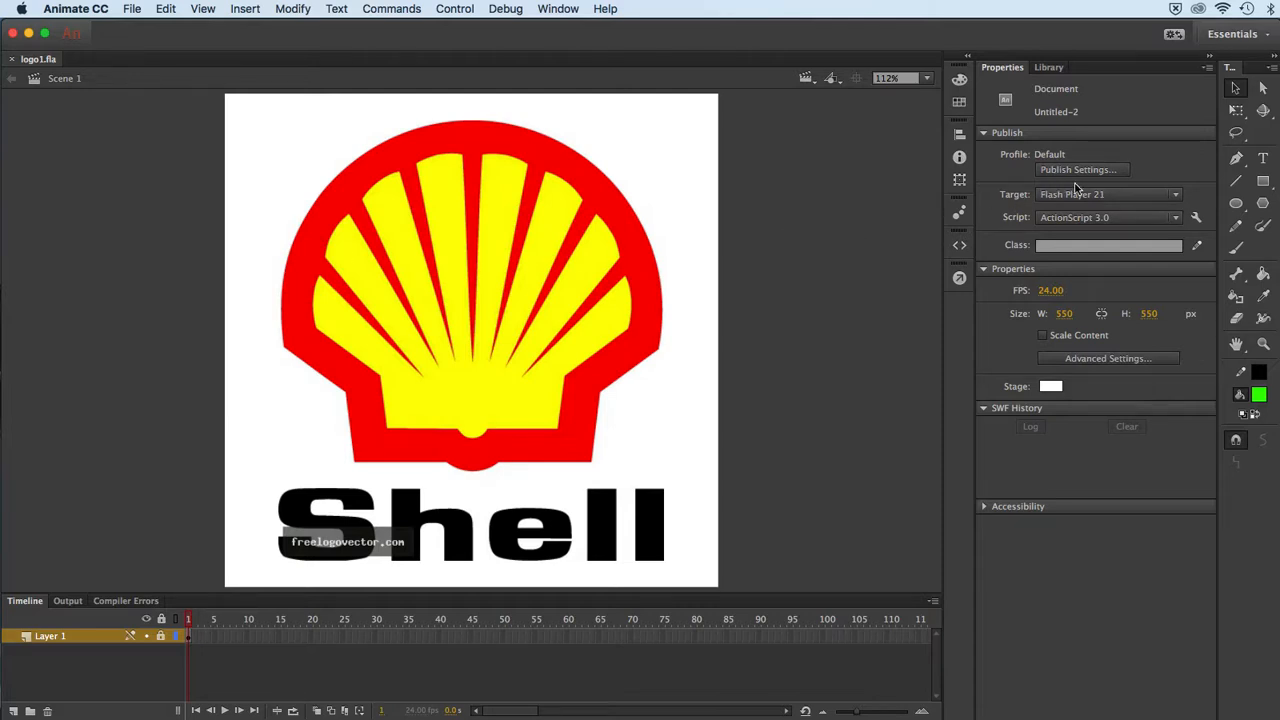
- Activate the Pen tool with object drawing mode on for tracing the logo
{"action": "left_click", "coordinate": [1236, 160]}
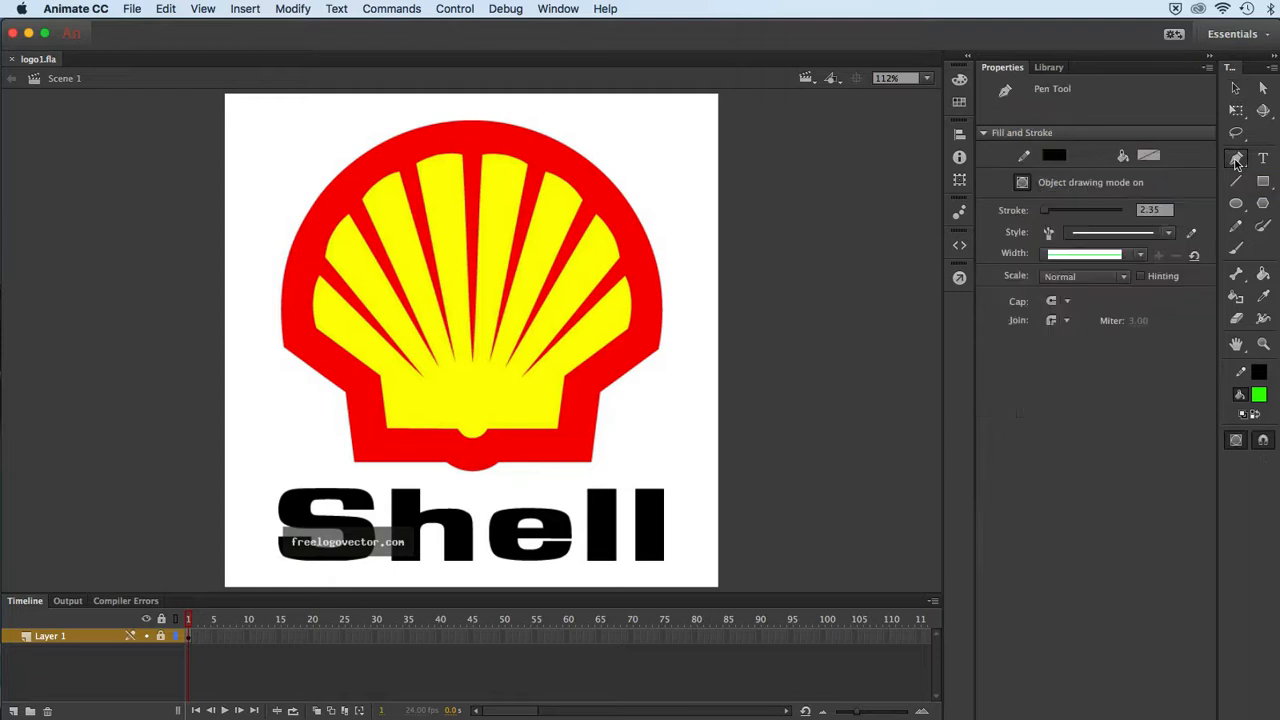
{"action": "left_click", "coordinate": [1237, 443]}
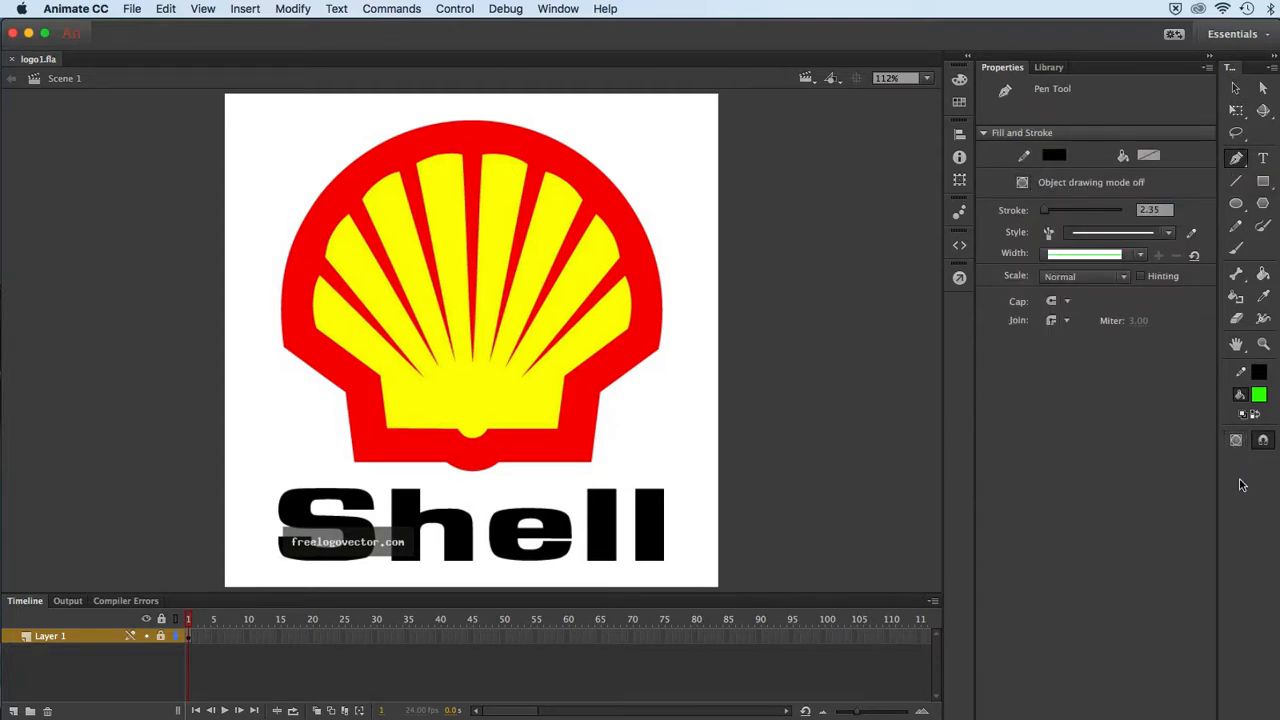
{"action": "left_click", "coordinate": [1236, 444]}
{"action": "key", "text": "super+equal"}
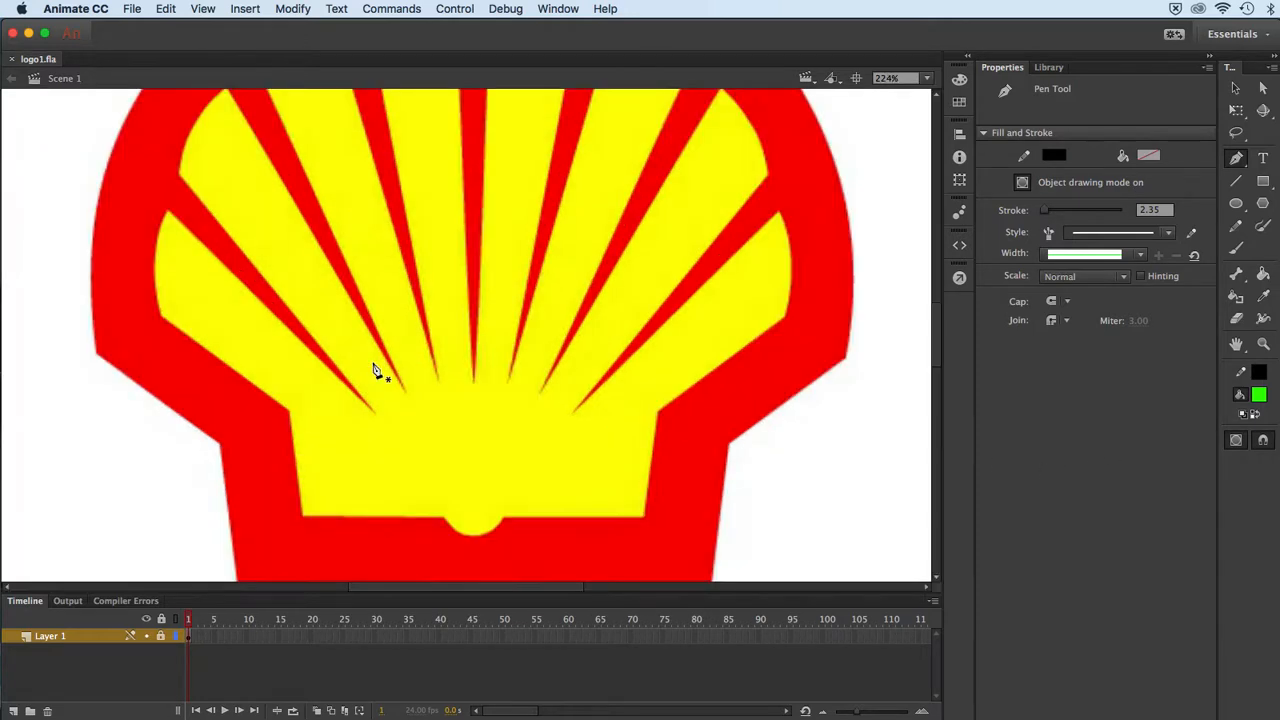
{"action": "left_click_drag", "start_coordinate": [274, 386], "coordinate": [420, 429]}
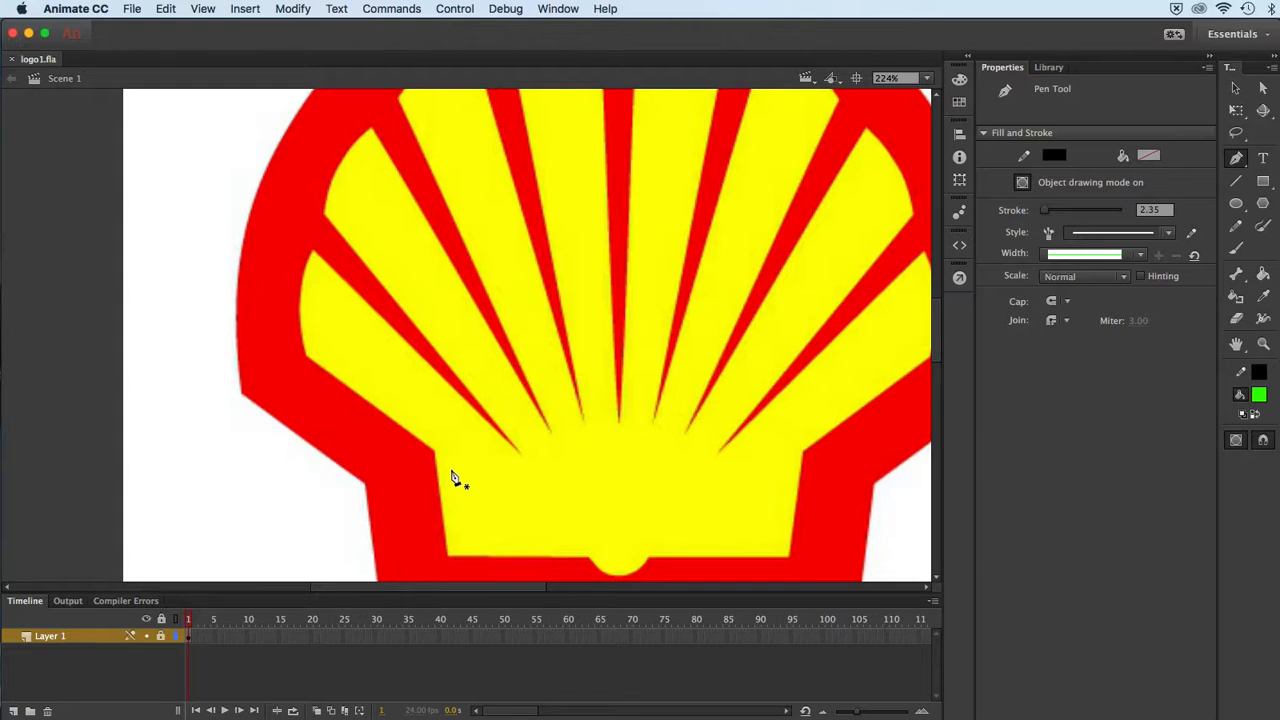
{"action": "key", "text": "super+minus"}
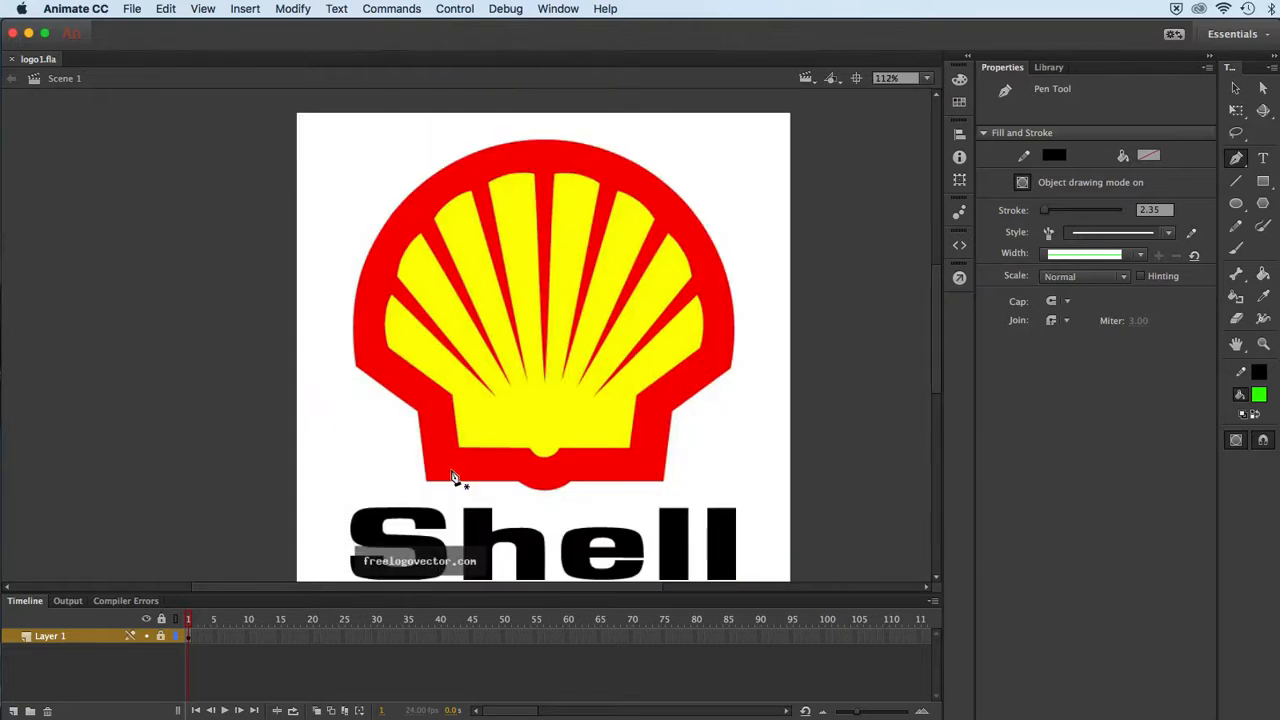
- Unlock Layer 1 and rename it tracer
{"action": "left_click", "coordinate": [518, 487]}
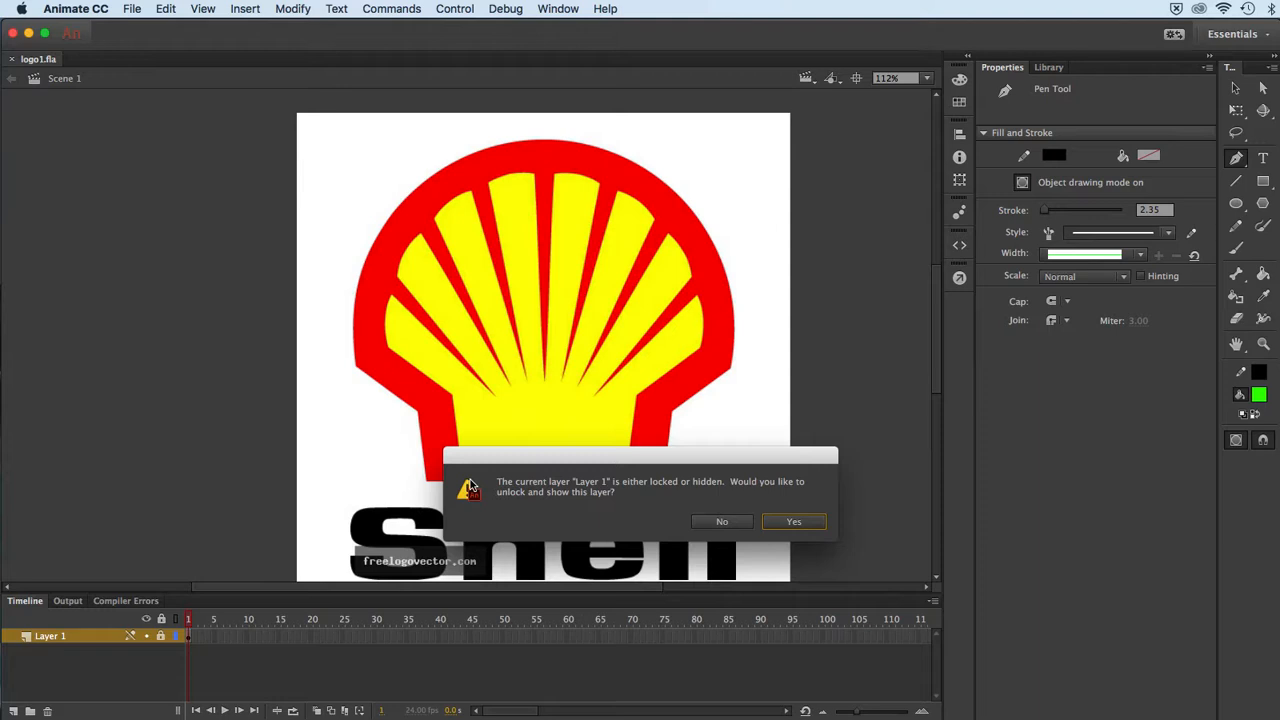
{"action": "left_click", "coordinate": [794, 521]}
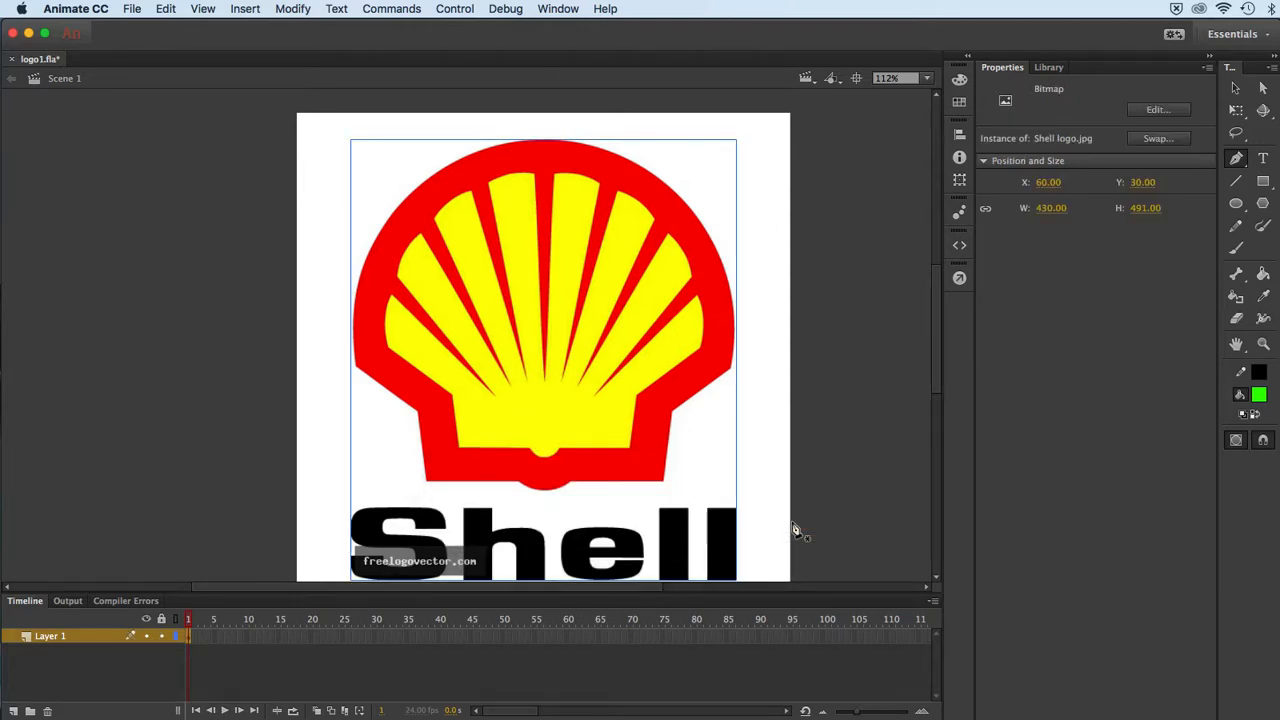
{"action": "double_click", "coordinate": [53, 637]}
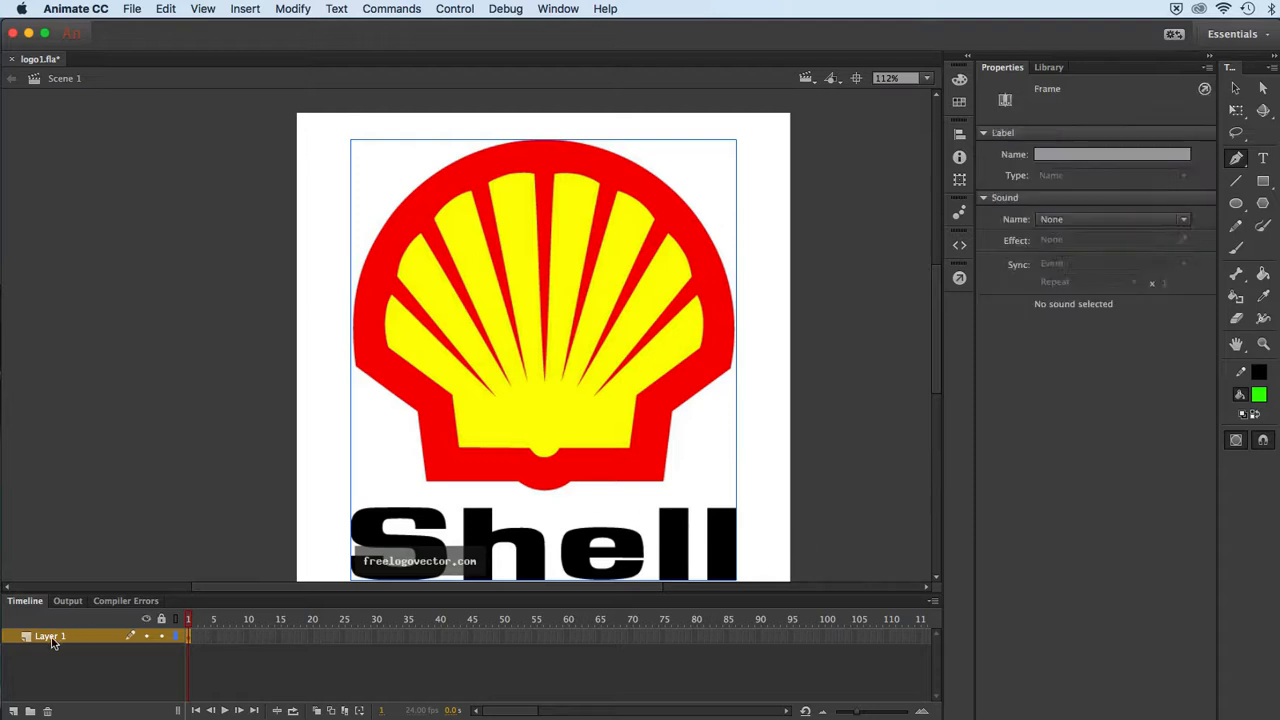
{"action": "type", "text": "tracer"}
{"action": "key", "text": "Return"}
- Add a layer above tracer and name it logo1
{"action": "left_click", "coordinate": [15, 711]}
{"action": "double_click", "coordinate": [42, 636]}
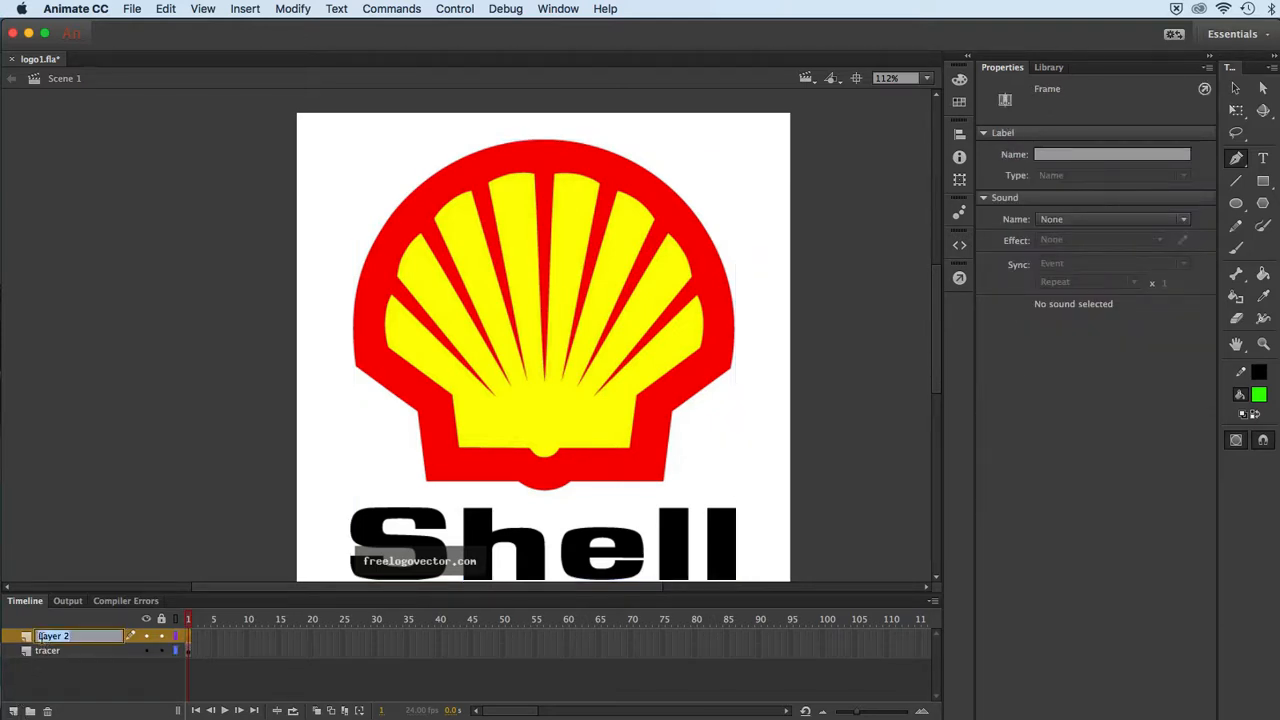
{"action": "type", "text": "logo1"}
{"action": "key", "text": "Return"}
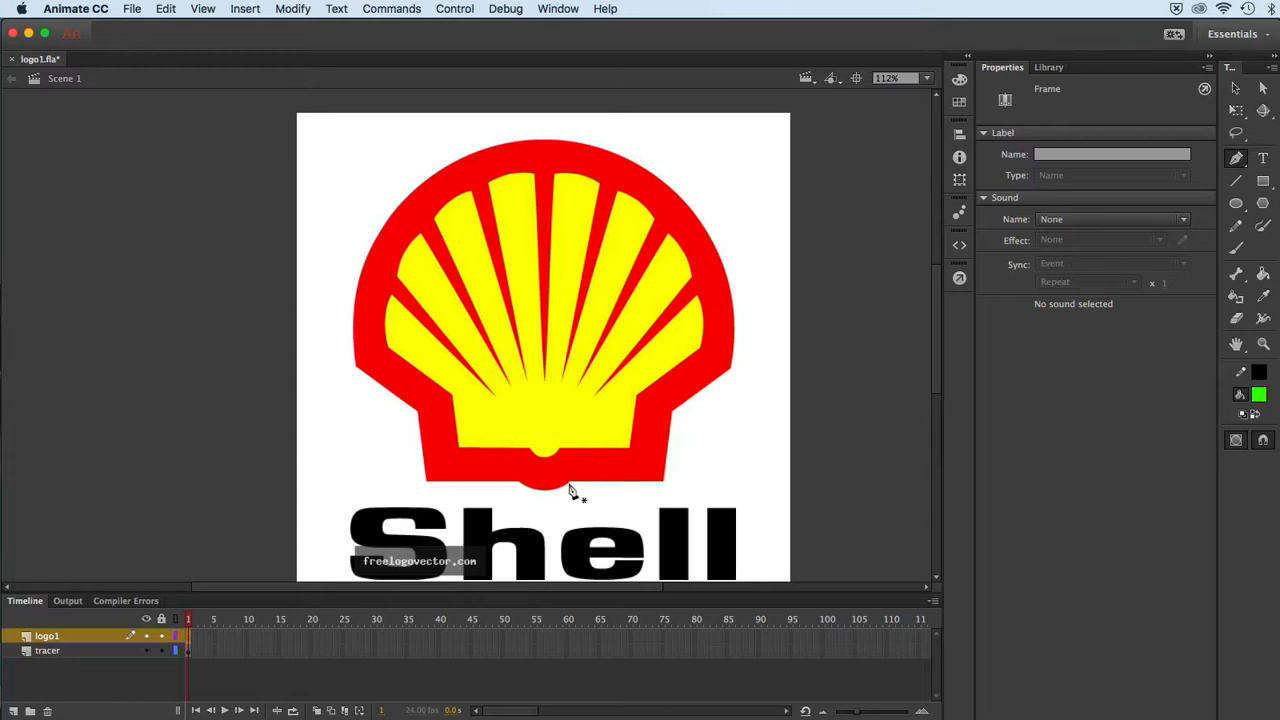
- Trace the shell's red outer edge with the Pen tool from the bottom bump's left end around the left side to a curved top point
{"action": "left_click", "coordinate": [518, 483]}
{"action": "left_click", "coordinate": [427, 484]}
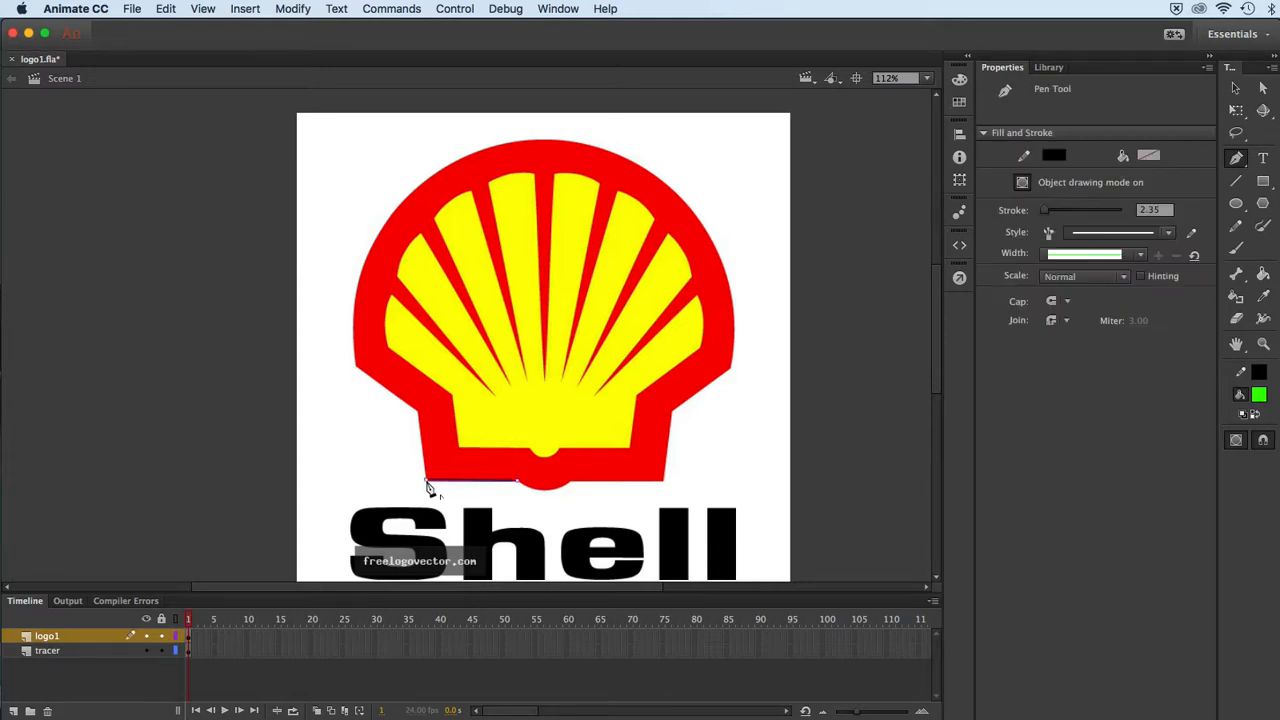
{"action": "left_click", "coordinate": [419, 412]}
{"action": "left_click", "coordinate": [356, 368]}
{"action": "left_click", "coordinate": [333, 264]}
{"action": "left_click_drag", "start_coordinate": [552, 143], "coordinate": [696, 143]}
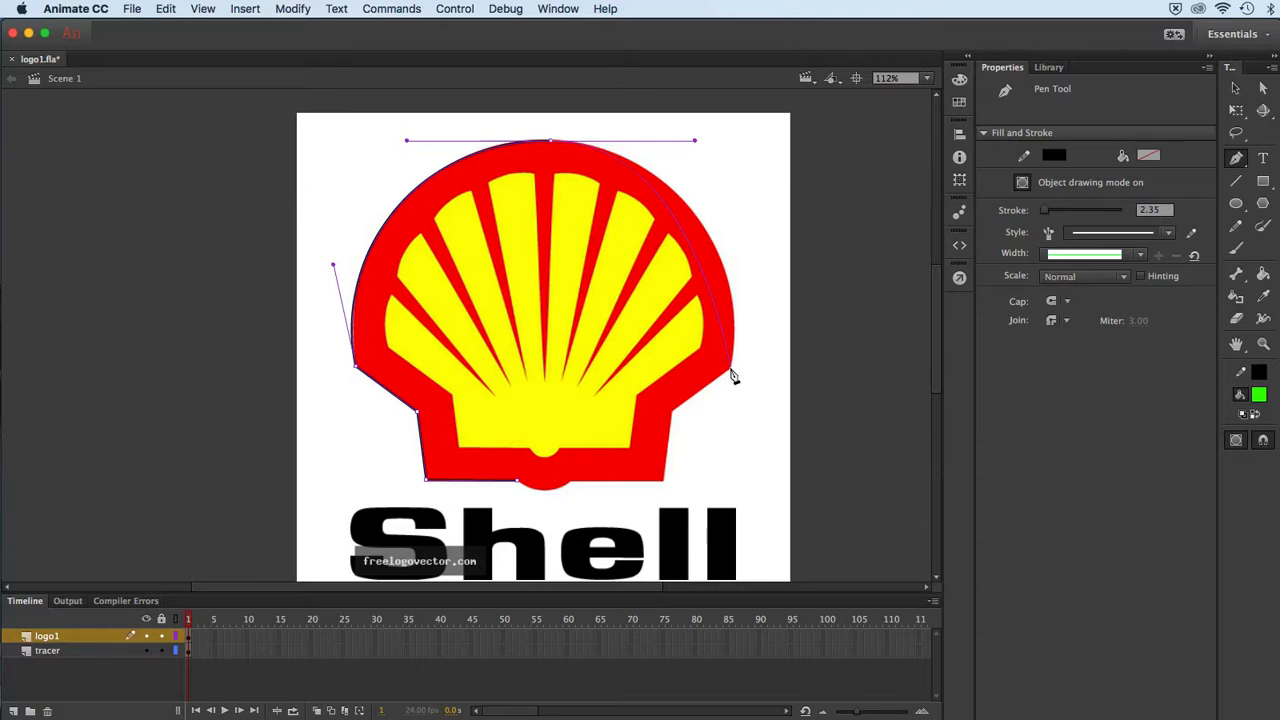
- Continue the outline with a curve down the shell's right side and straight segments to its bottom-right corner
{"action": "left_click_drag", "start_coordinate": [730, 369], "coordinate": [711, 441]}
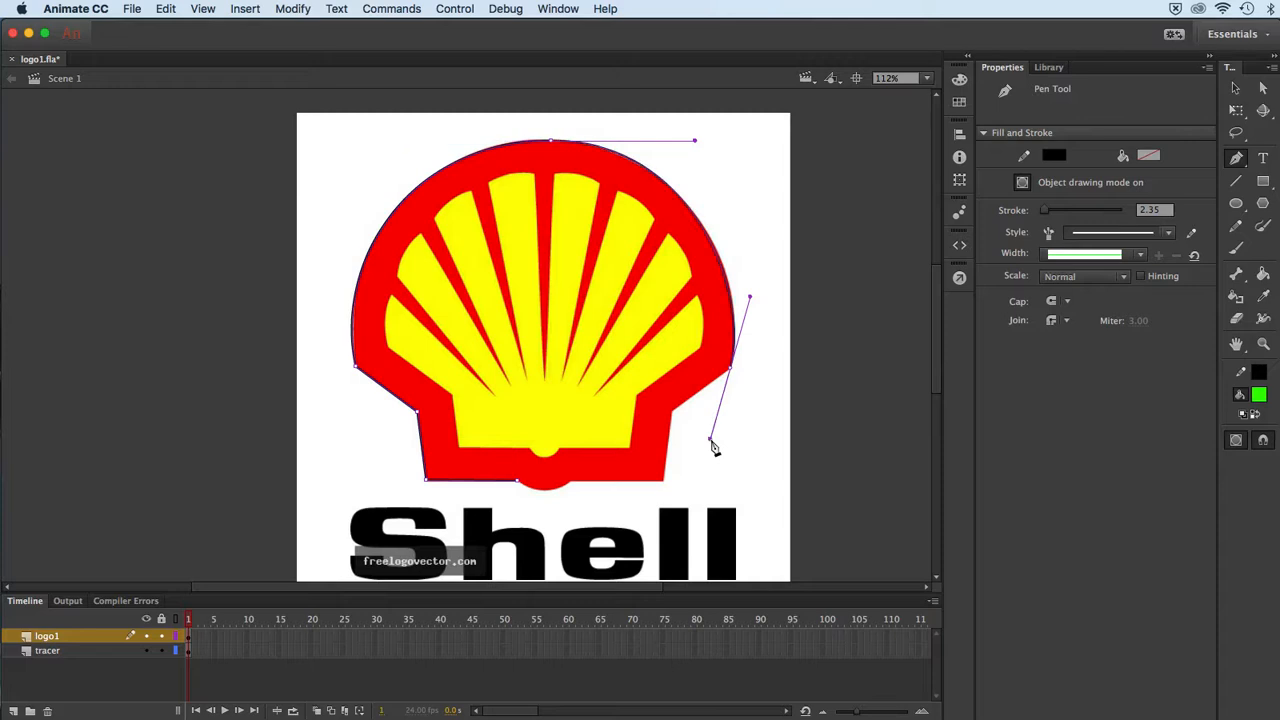
{"action": "left_click", "coordinate": [731, 373]}
{"action": "left_click", "coordinate": [672, 414]}
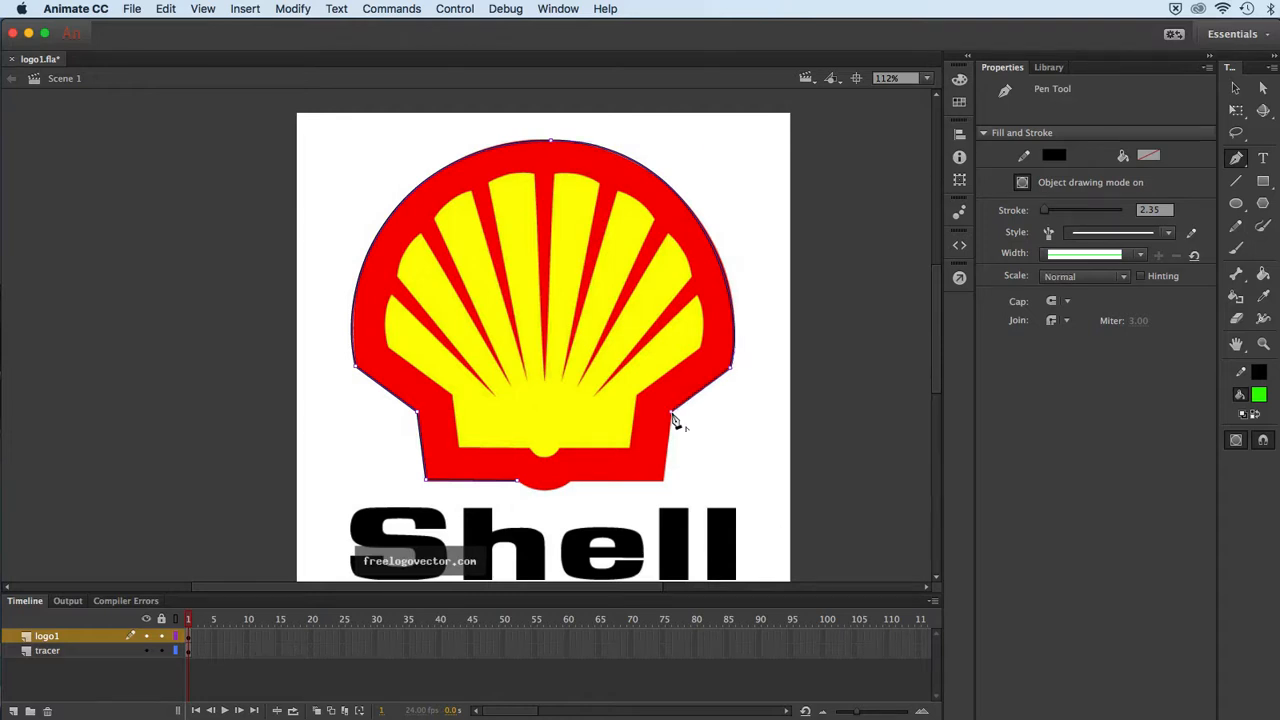
{"action": "left_click", "coordinate": [664, 482]}
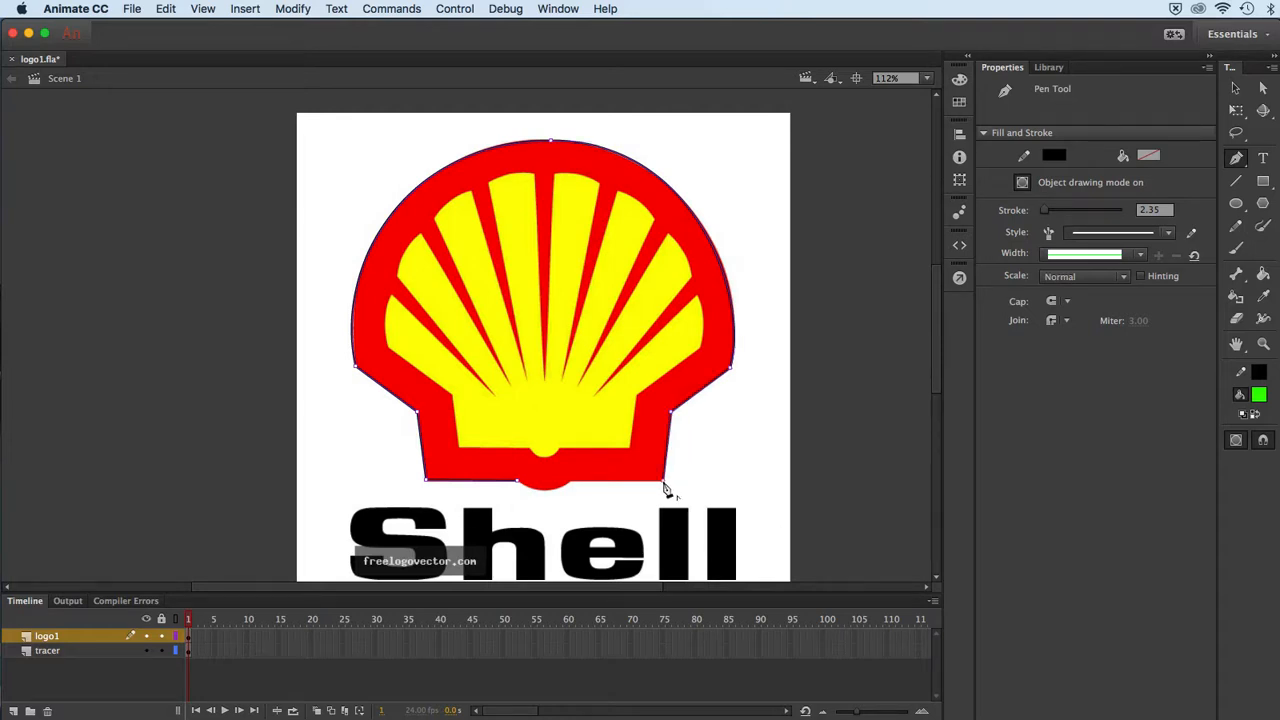
{"action": "left_click_drag", "start_coordinate": [565, 491], "coordinate": [564, 500]}
{"action": "left_click", "coordinate": [562, 490]}
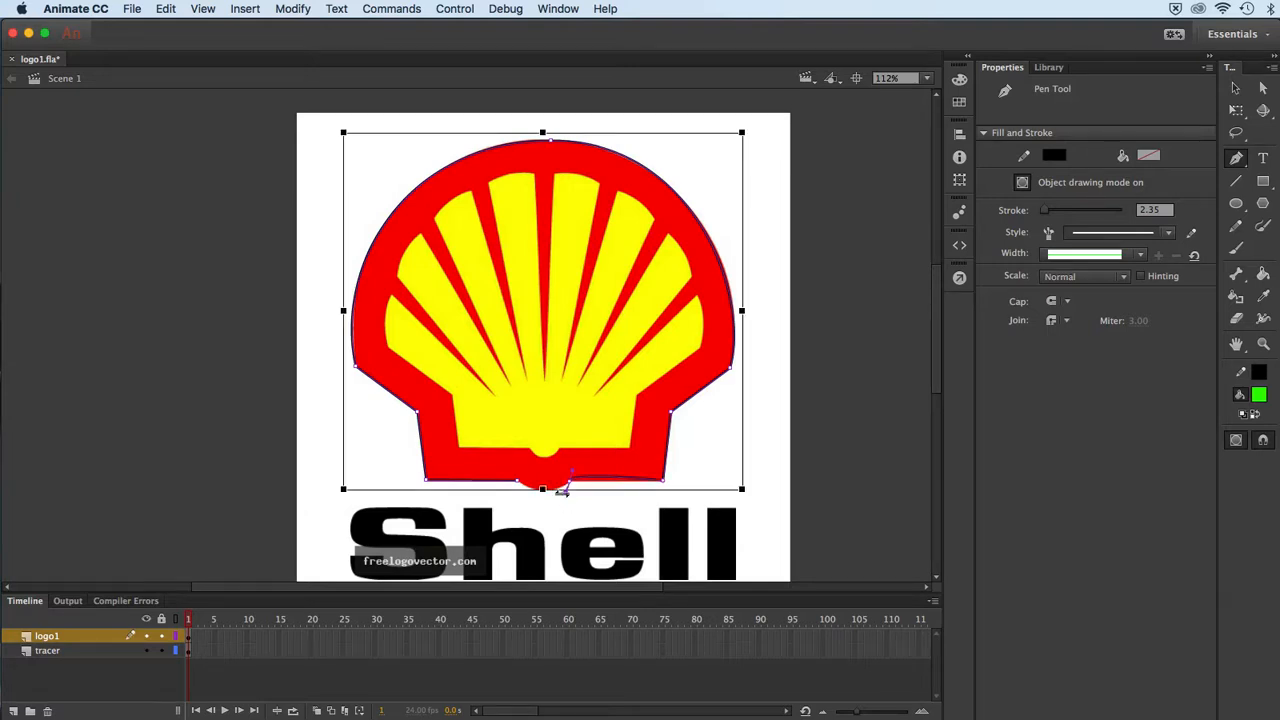
{"action": "key", "text": "super+z"}
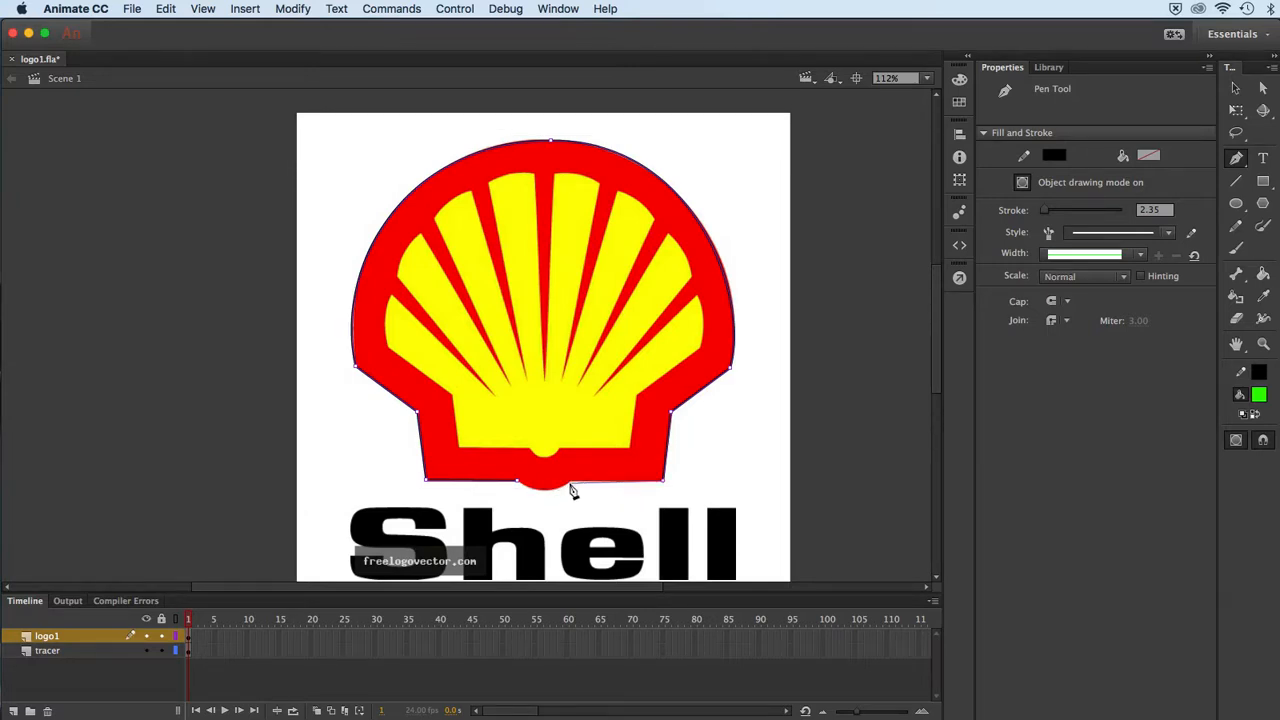
- Close the outline with a straight bottom segment and a curve around the bottom bump, adjusting its handles to fit
{"action": "left_click", "coordinate": [571, 481]}
{"action": "left_click_drag", "start_coordinate": [573, 487], "coordinate": [562, 504]}
{"action": "left_click_drag", "start_coordinate": [519, 487], "coordinate": [506, 472]}
{"action": "key", "text": "super"}
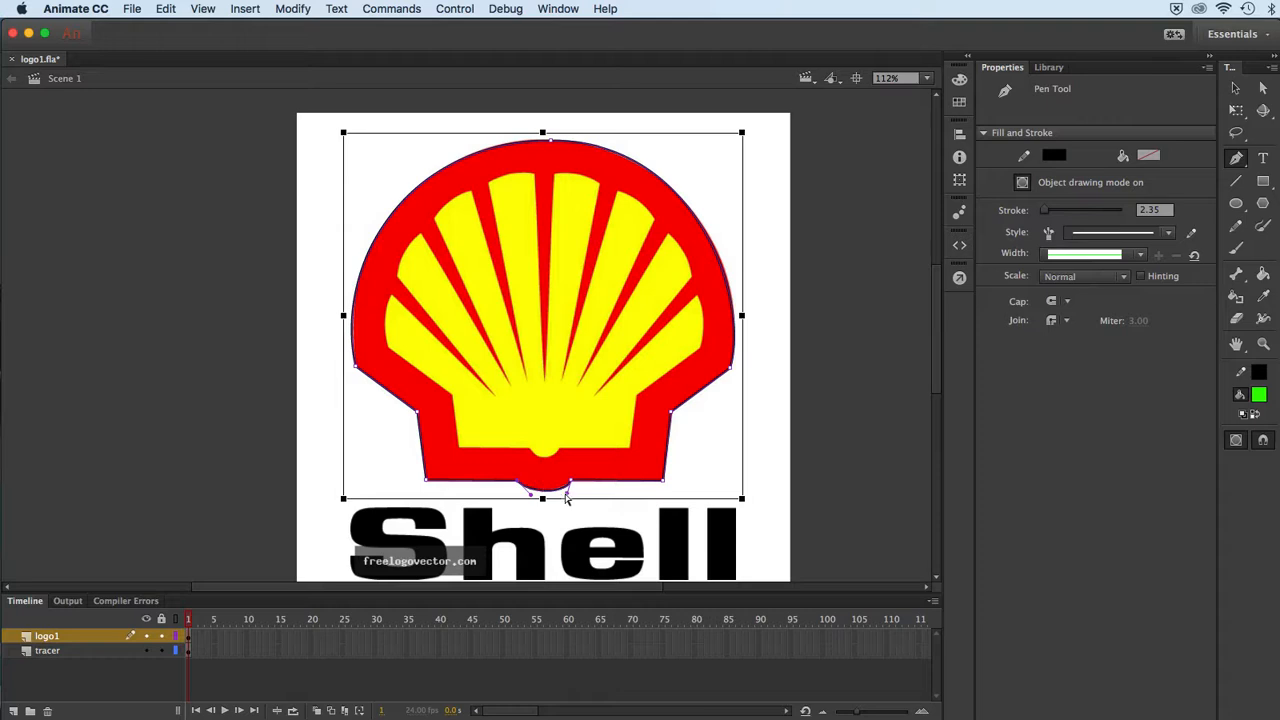
{"action": "left_click_drag", "start_coordinate": [567, 494], "coordinate": [559, 493]}
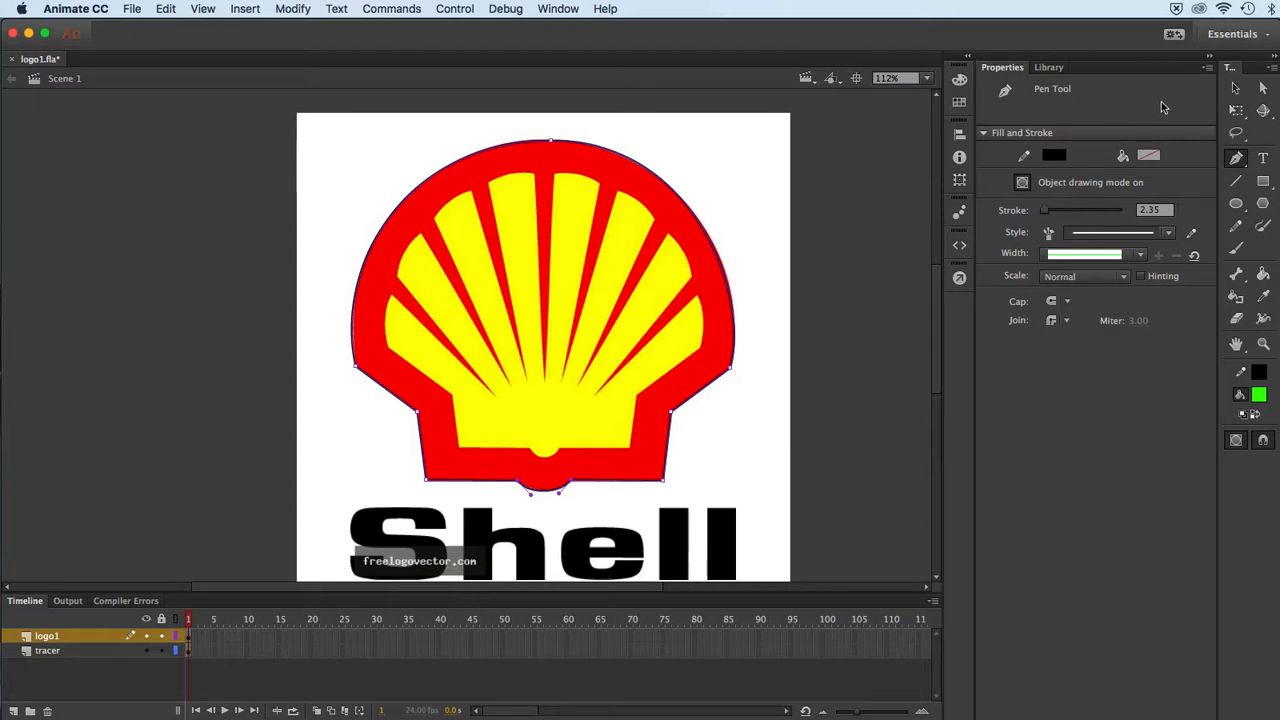
- Fill the traced shell outline with the red sampled from the logo image
{"action": "left_click", "coordinate": [1233, 90]}
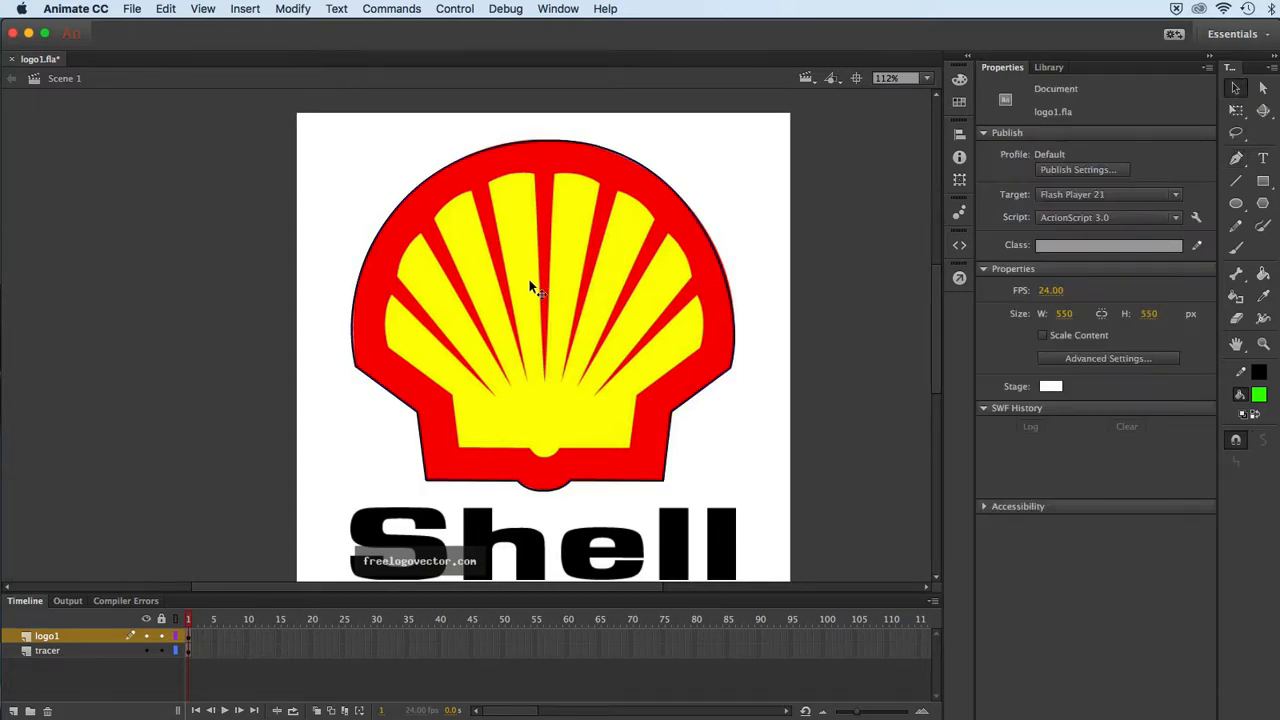
{"action": "left_click", "coordinate": [364, 270]}
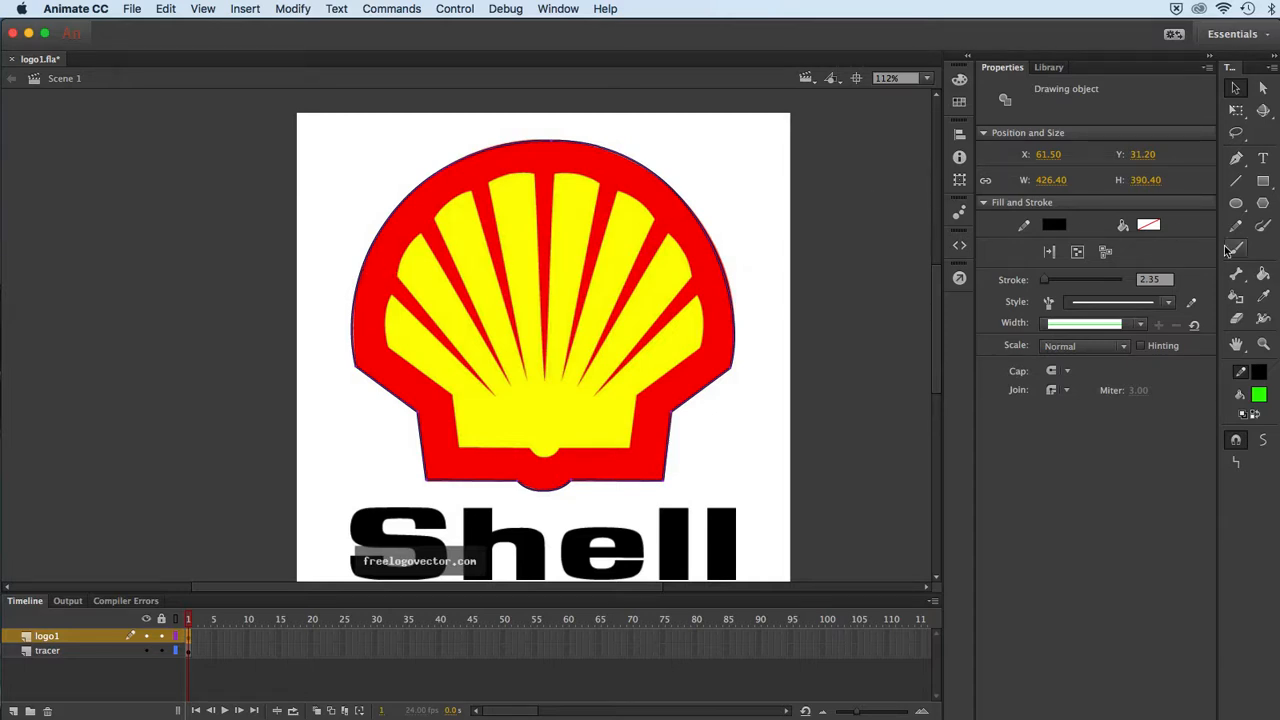
{"action": "left_click", "coordinate": [1263, 296]}
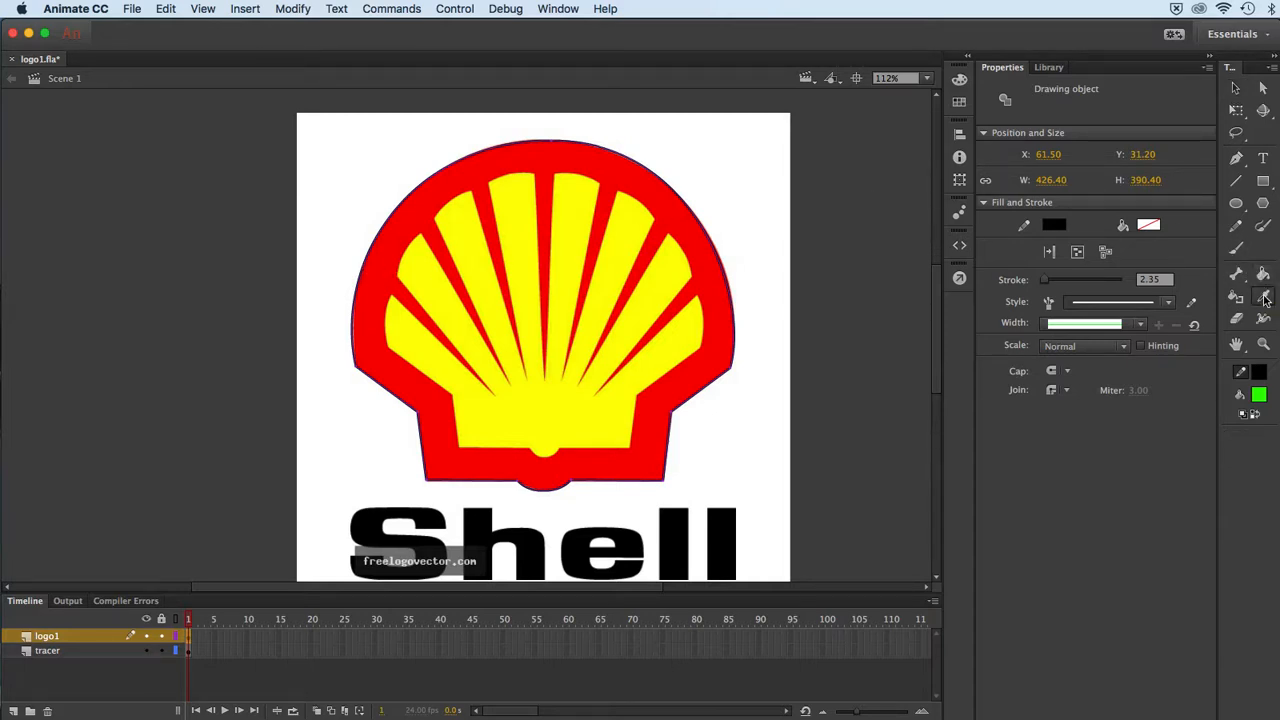
{"action": "left_click", "coordinate": [677, 371]}
{"action": "left_click", "coordinate": [683, 393]}
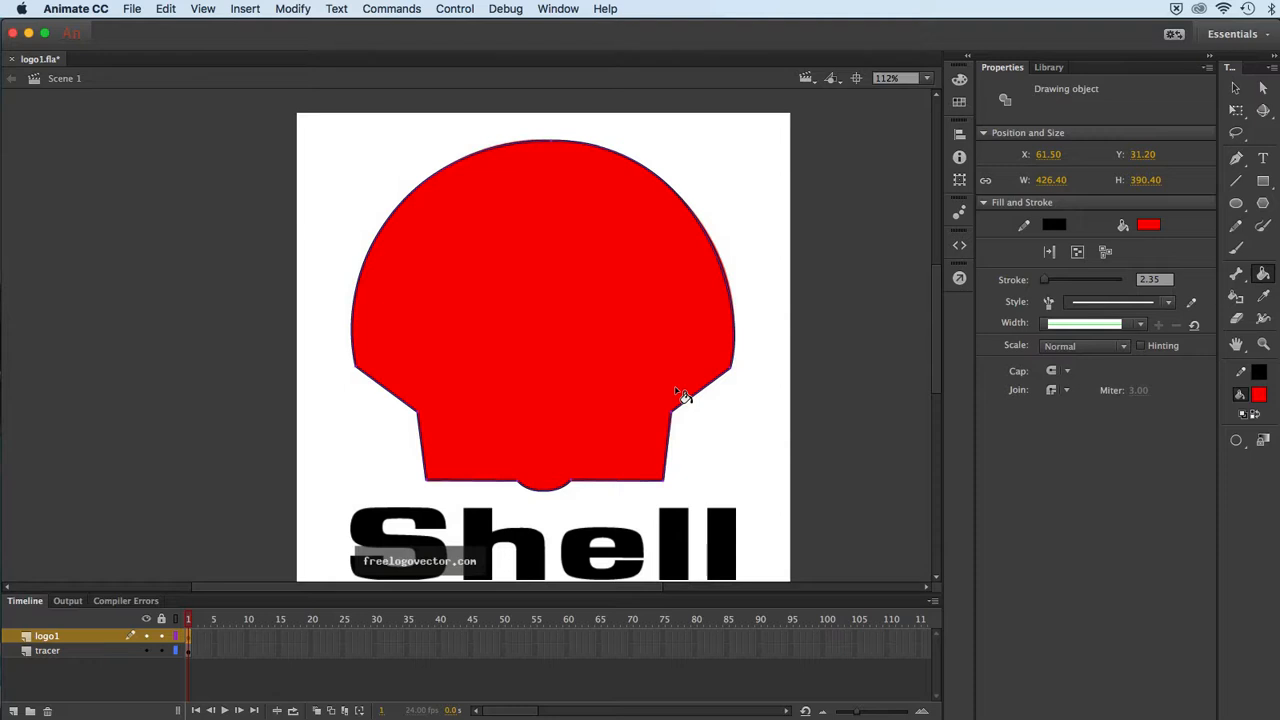
{"action": "left_click", "coordinate": [1238, 89]}
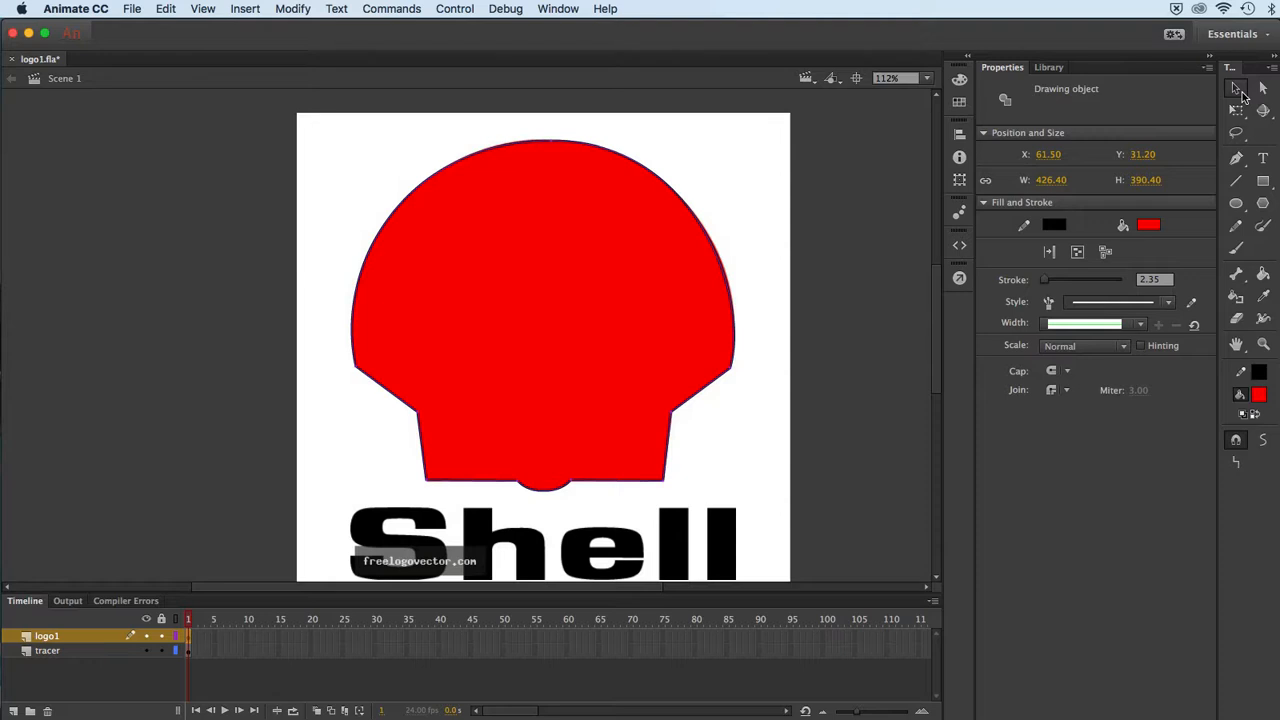
- Hide the logo1 layer so the tracer image can be traced again
{"action": "left_click", "coordinate": [146, 638]}
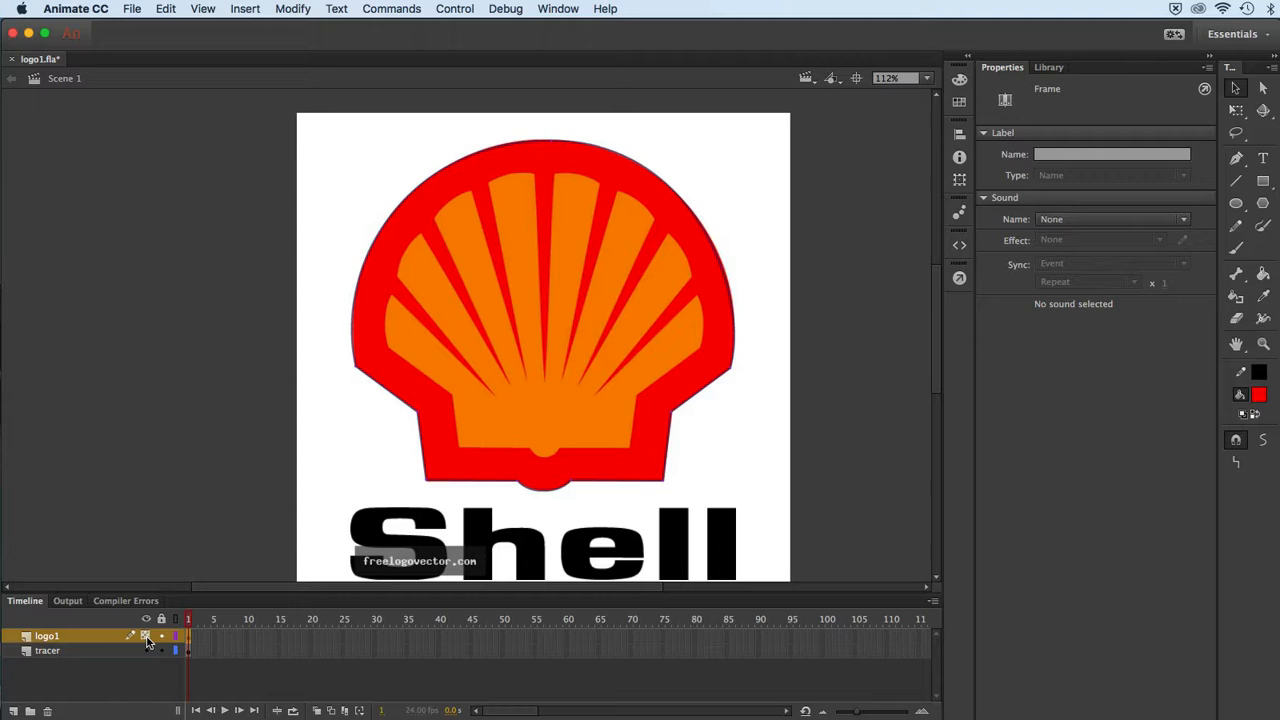
{"action": "left_click", "coordinate": [146, 638]}
{"action": "left_click", "coordinate": [146, 638]}
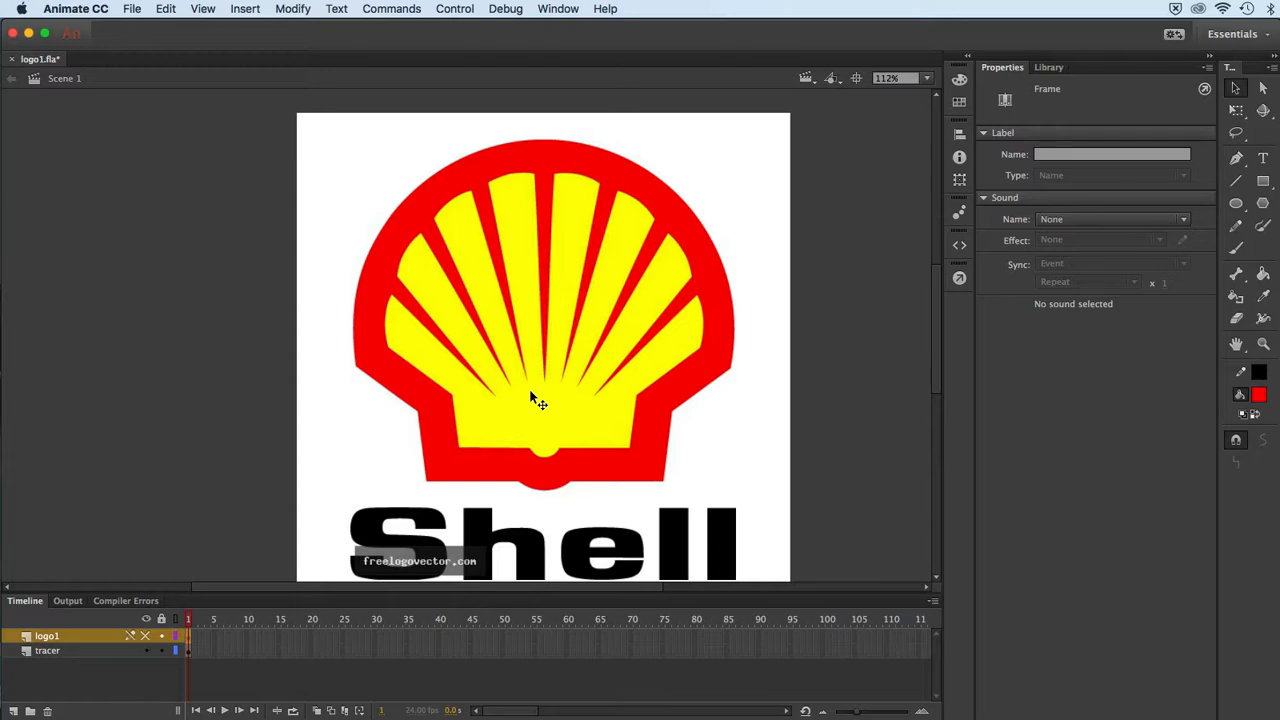
- Add a layer above logo1, name it logo2, and save the document
{"action": "left_click", "coordinate": [15, 712]}
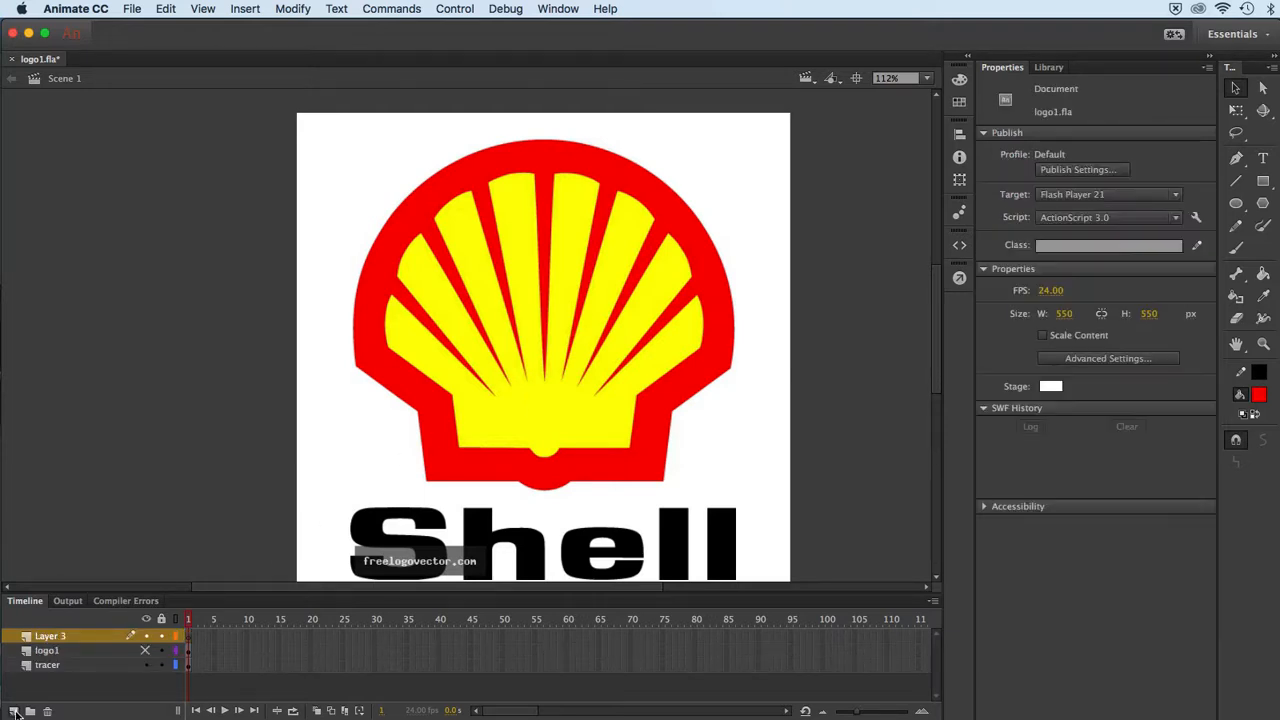
{"action": "double_click", "coordinate": [45, 636]}
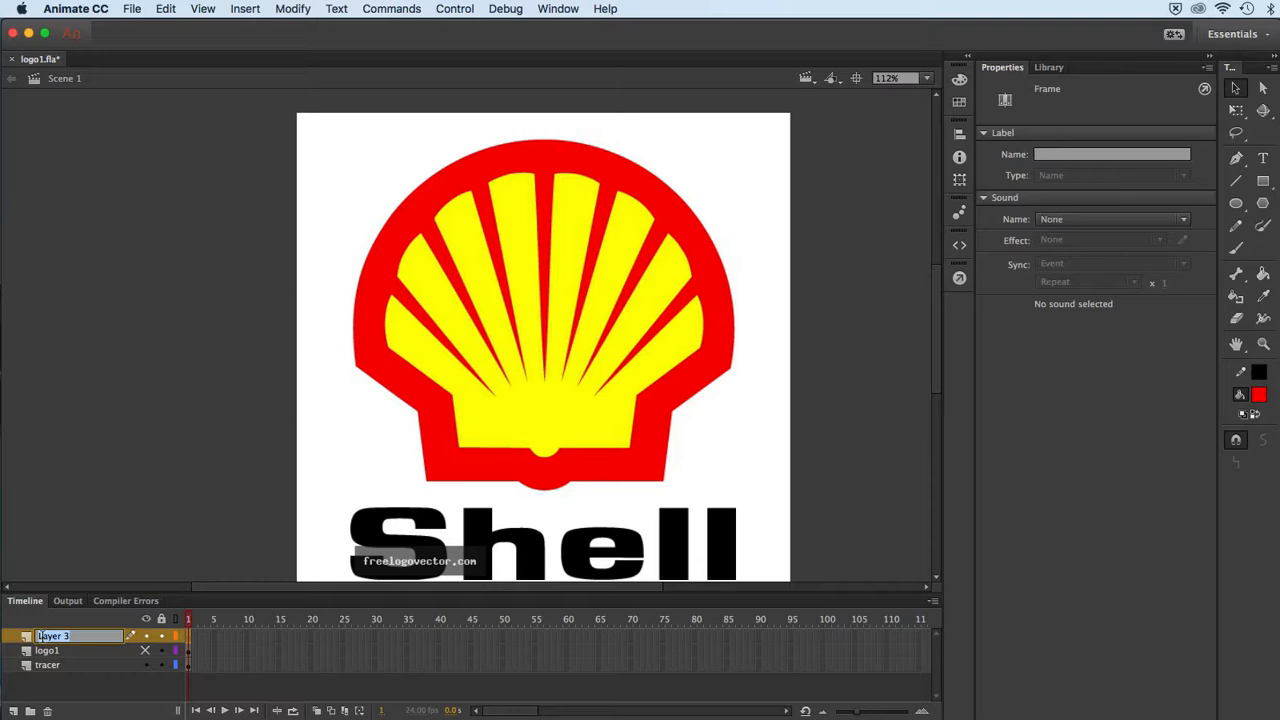
{"action": "type", "text": "logo2"}
{"action": "key", "text": "Return"}
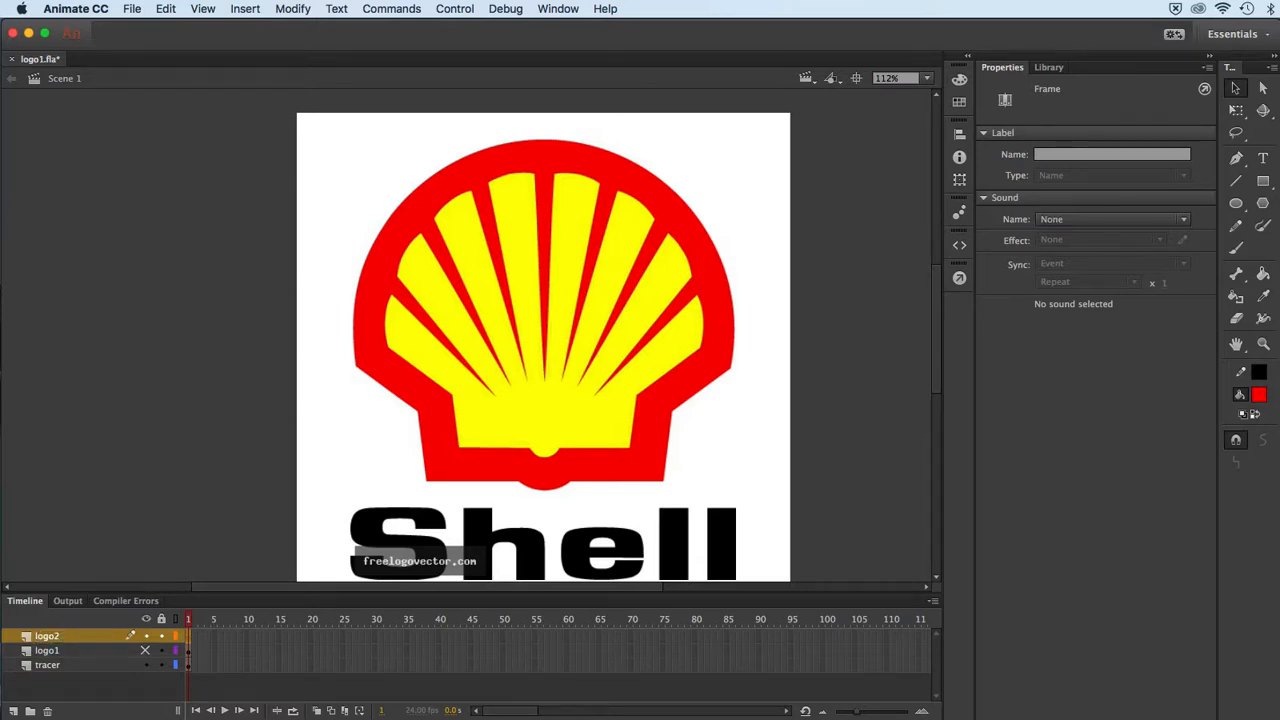
{"action": "key", "text": "super+s"}
- Sample the shell's yellow from the logo image as the fill color
{"action": "left_click", "coordinate": [1233, 161]}
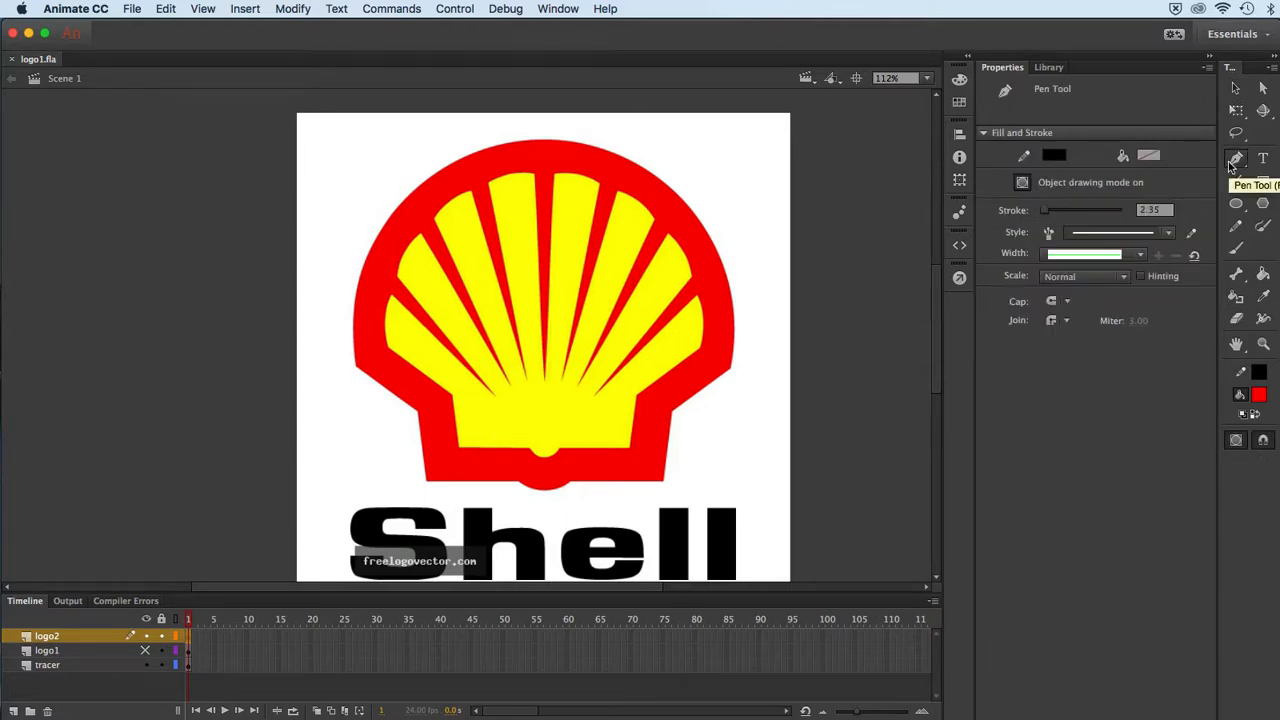
{"action": "left_click", "coordinate": [1263, 296]}
{"action": "left_click", "coordinate": [621, 428]}
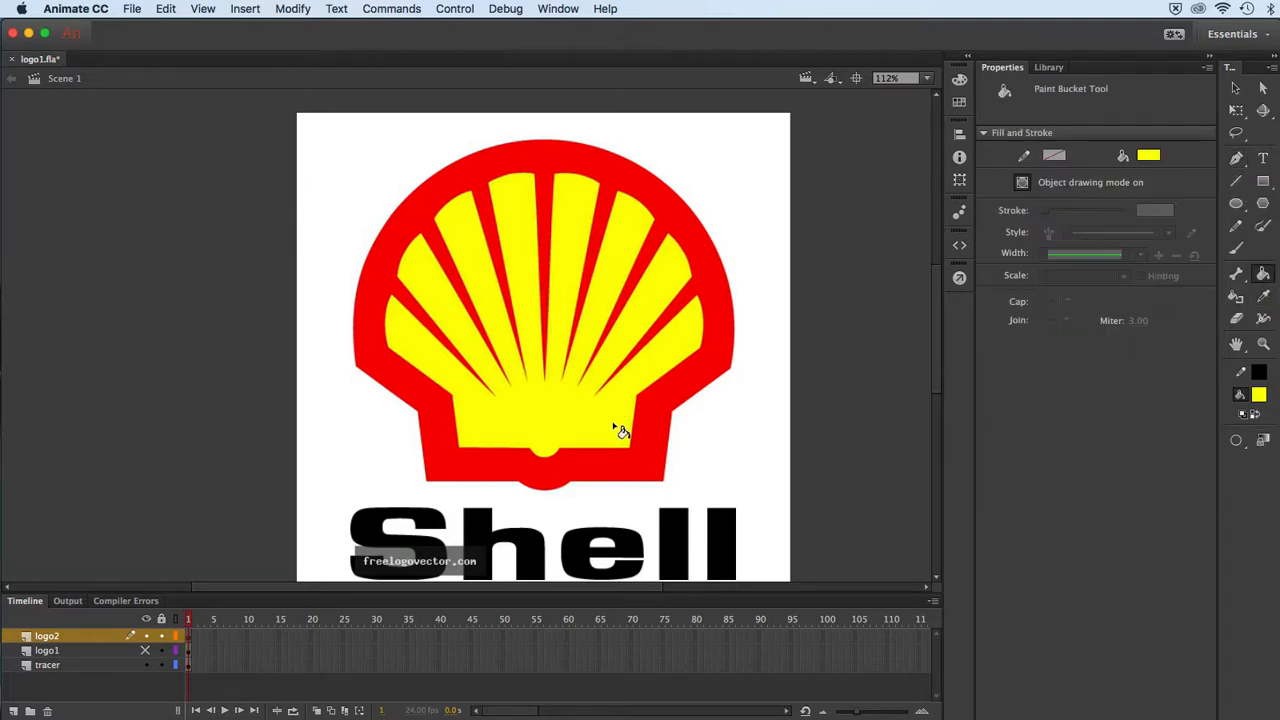
- Start a Pen path at the yellow area's bottom-left corner with straight segments up to the leftmost ray's lower outer corner
{"action": "left_click", "coordinate": [1236, 160]}
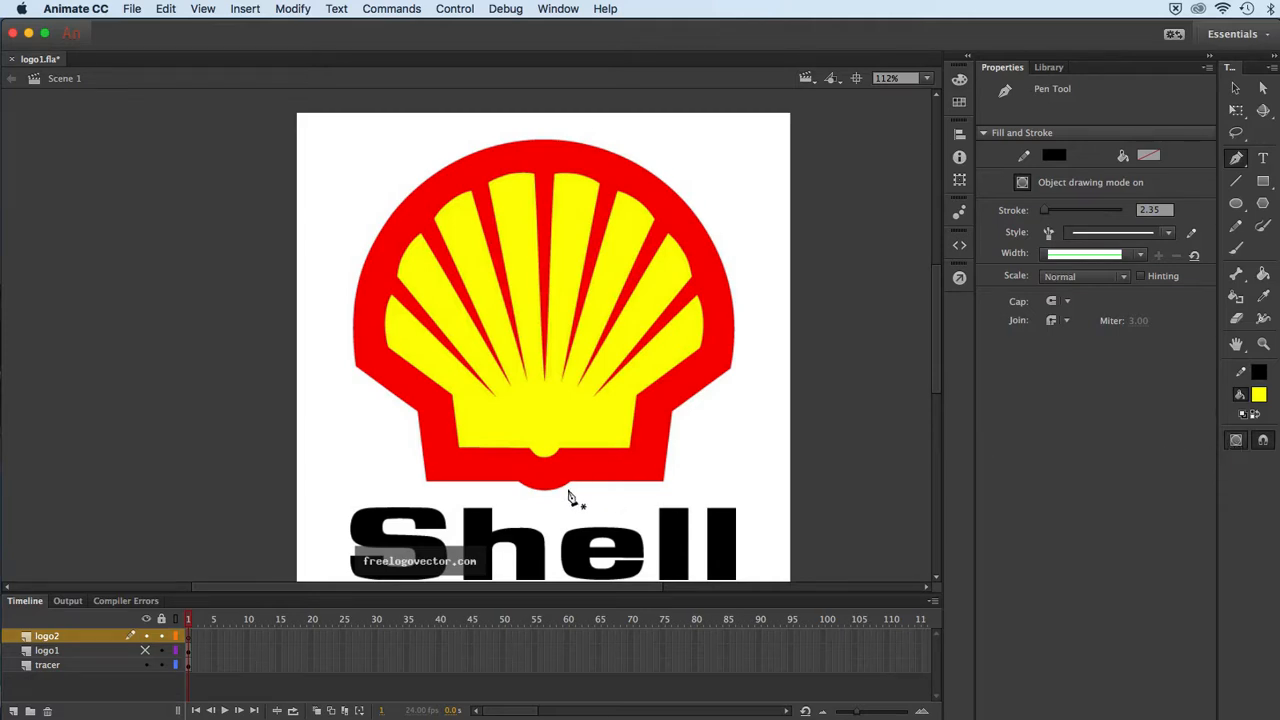
{"action": "key", "text": "super+equal"}
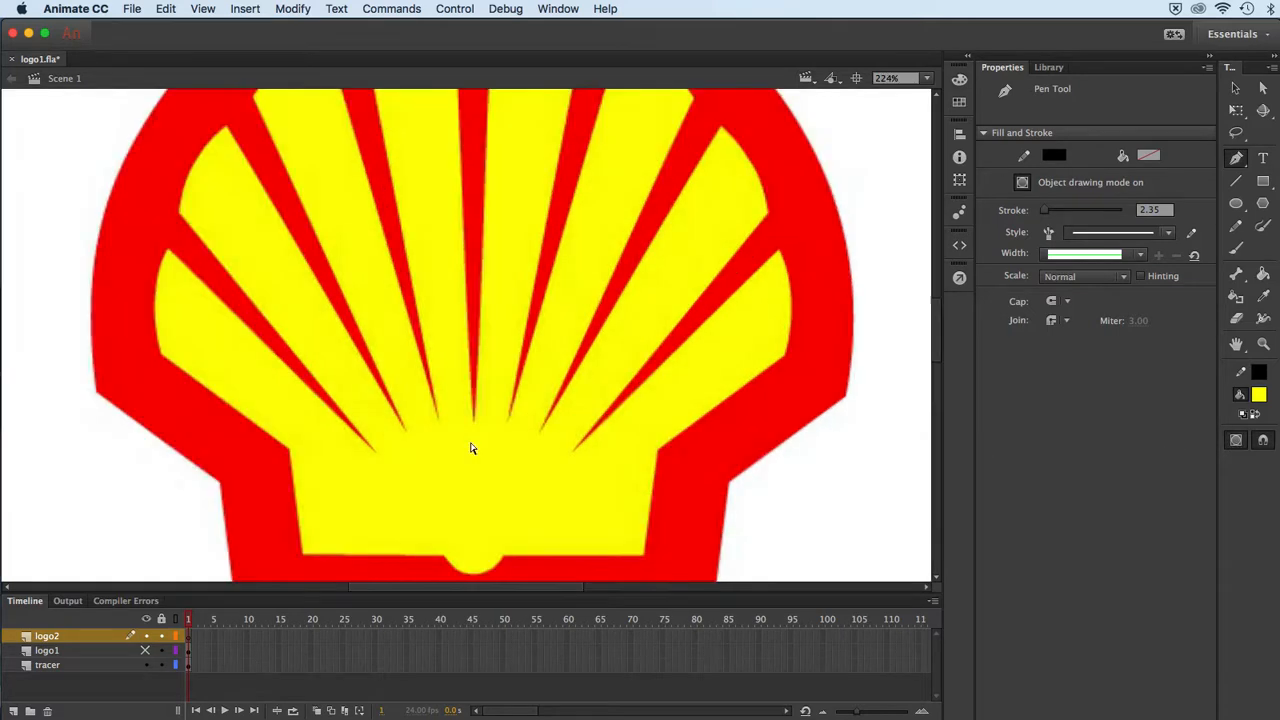
{"action": "left_click_drag", "start_coordinate": [417, 480], "coordinate": [487, 432]}
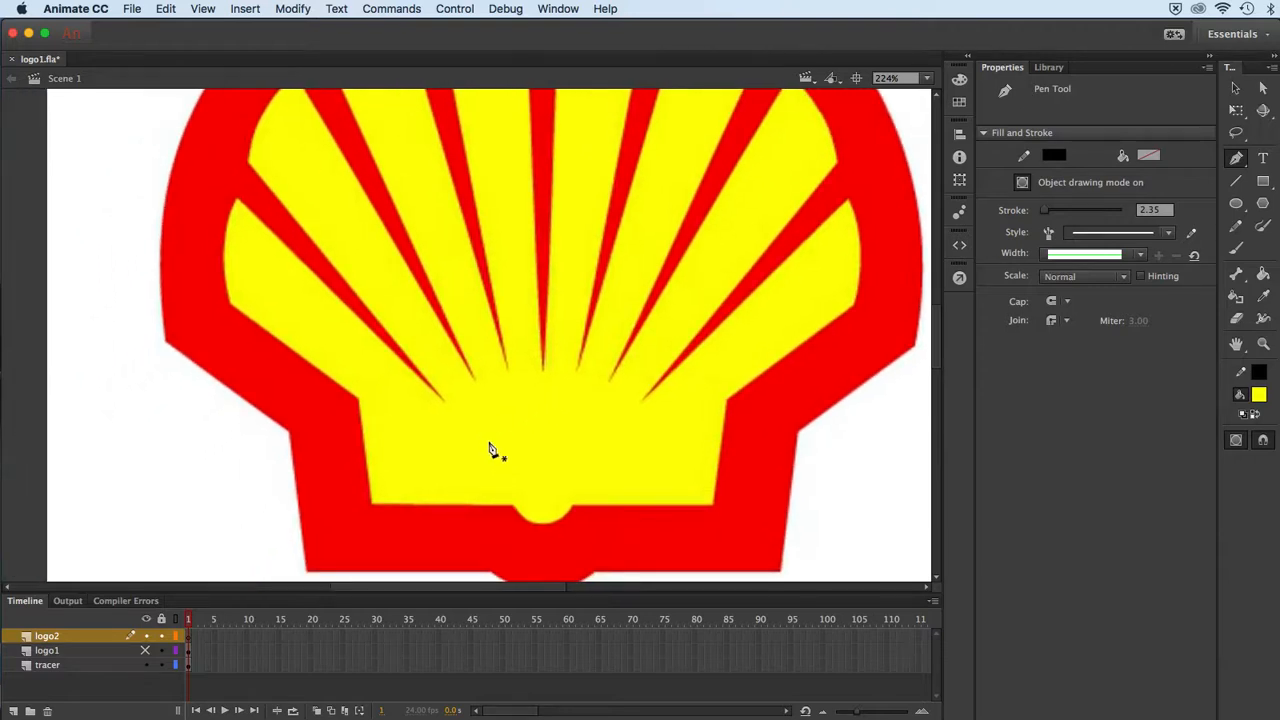
{"action": "left_click", "coordinate": [372, 504]}
{"action": "left_click", "coordinate": [359, 402]}
{"action": "left_click", "coordinate": [232, 312]}
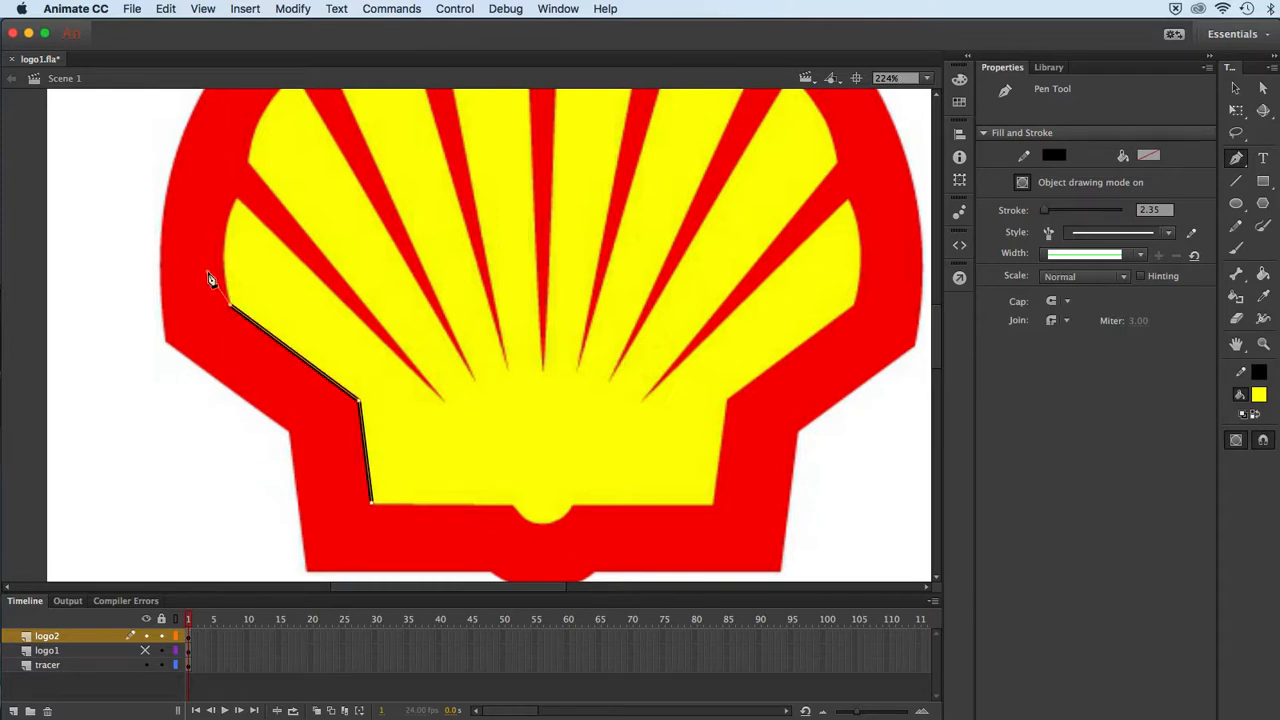
- Add the leftmost ray's curved outer edge, adjust its handle to fit, and make its upper end a corner point
{"action": "double_click", "coordinate": [244, 189]}
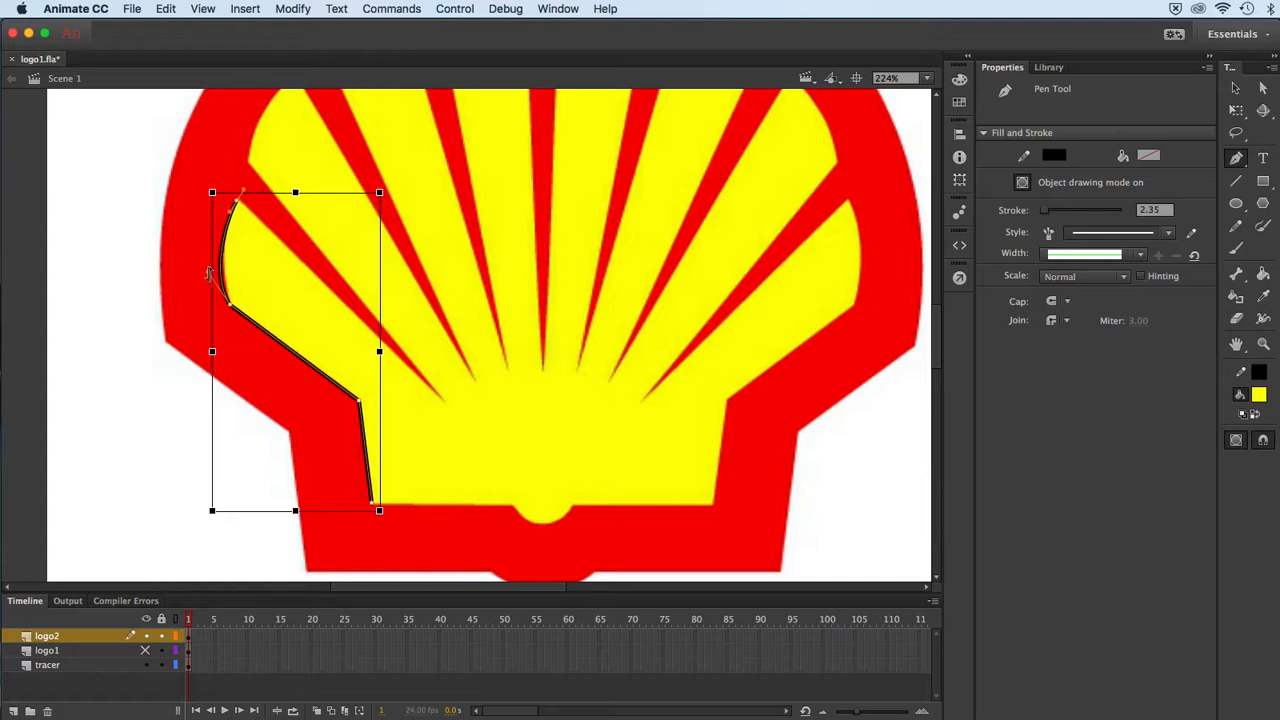
{"action": "left_click", "coordinate": [216, 271]}
{"action": "left_click", "coordinate": [215, 269]}
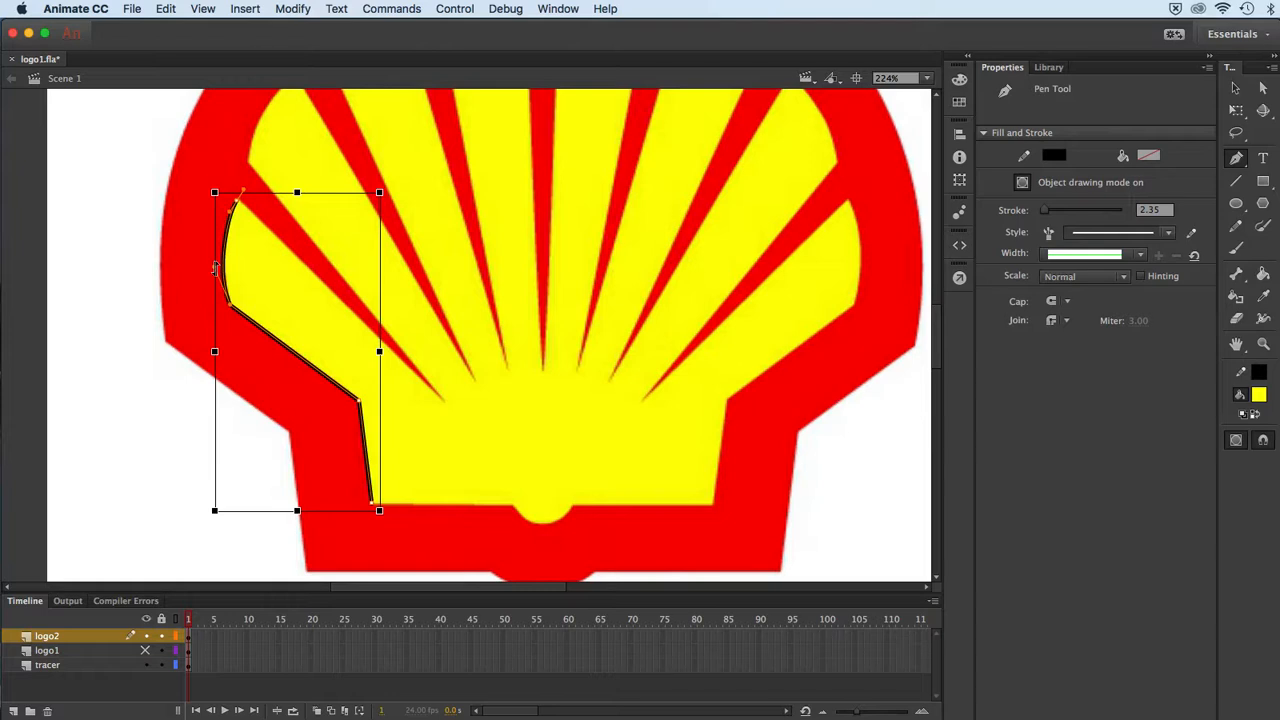
{"action": "left_click", "coordinate": [238, 207]}
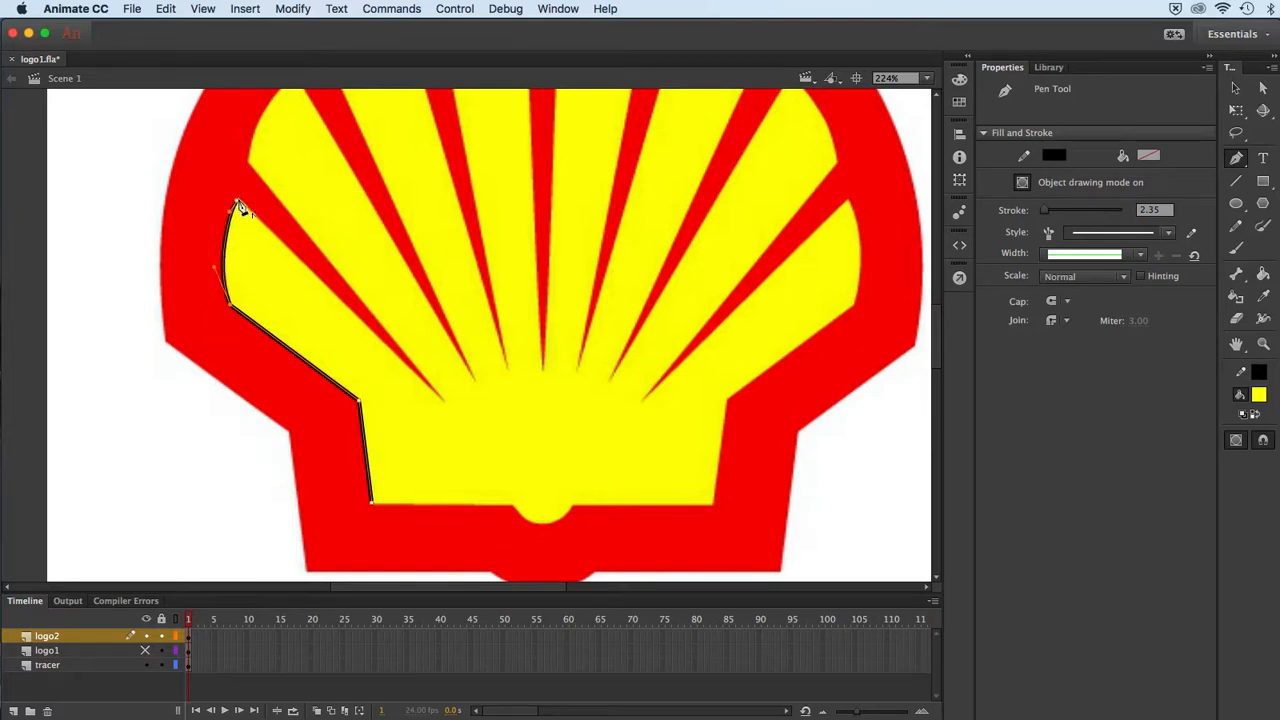
- Trace around the first red gap and along the second ray's curved outer edge, then end the path
{"action": "left_click", "coordinate": [443, 401]}
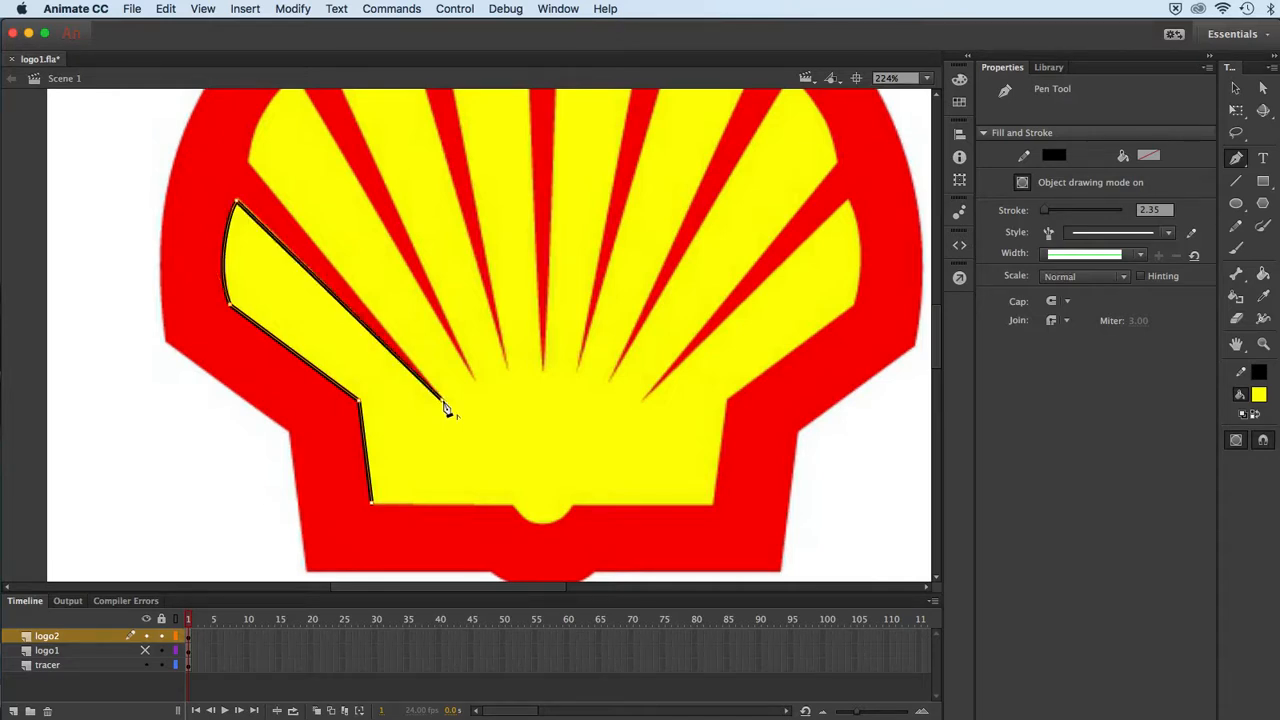
{"action": "left_click", "coordinate": [250, 167]}
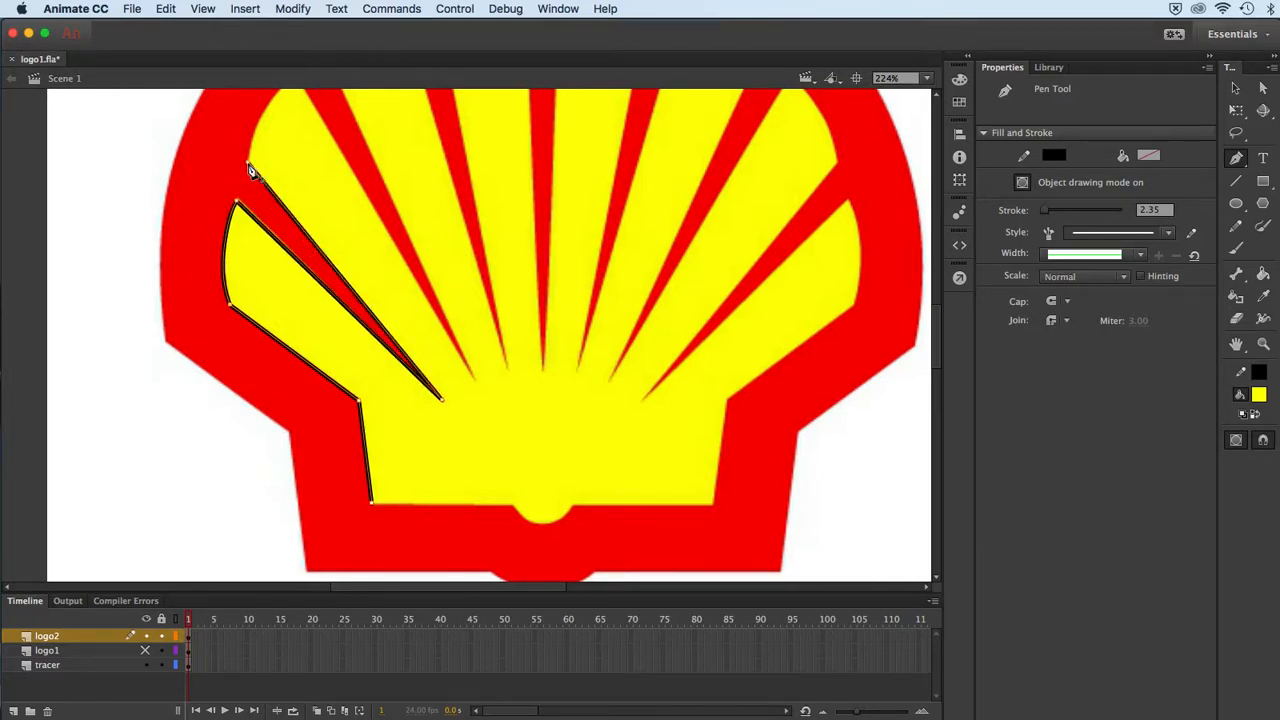
{"action": "left_click_drag", "start_coordinate": [249, 171], "coordinate": [285, 265]}
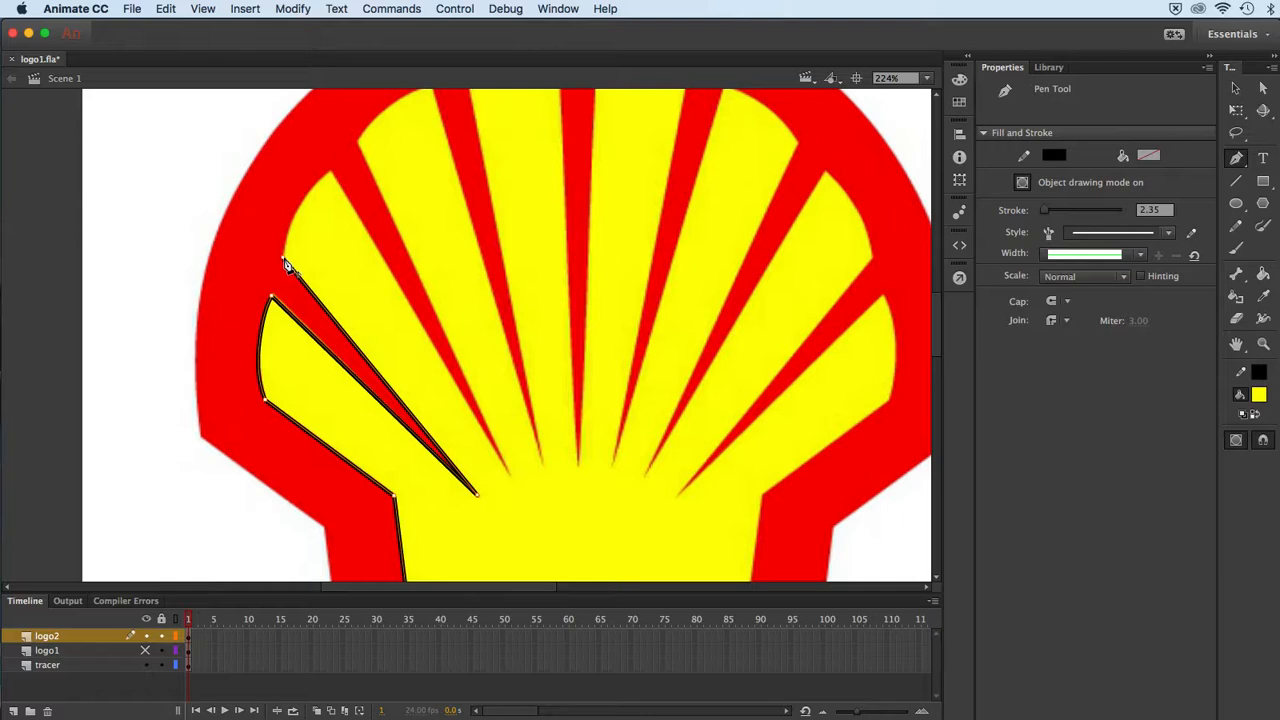
{"action": "left_click", "coordinate": [276, 226]}
{"action": "left_click_drag", "start_coordinate": [329, 174], "coordinate": [348, 172]}
{"action": "key", "text": "Escape"}
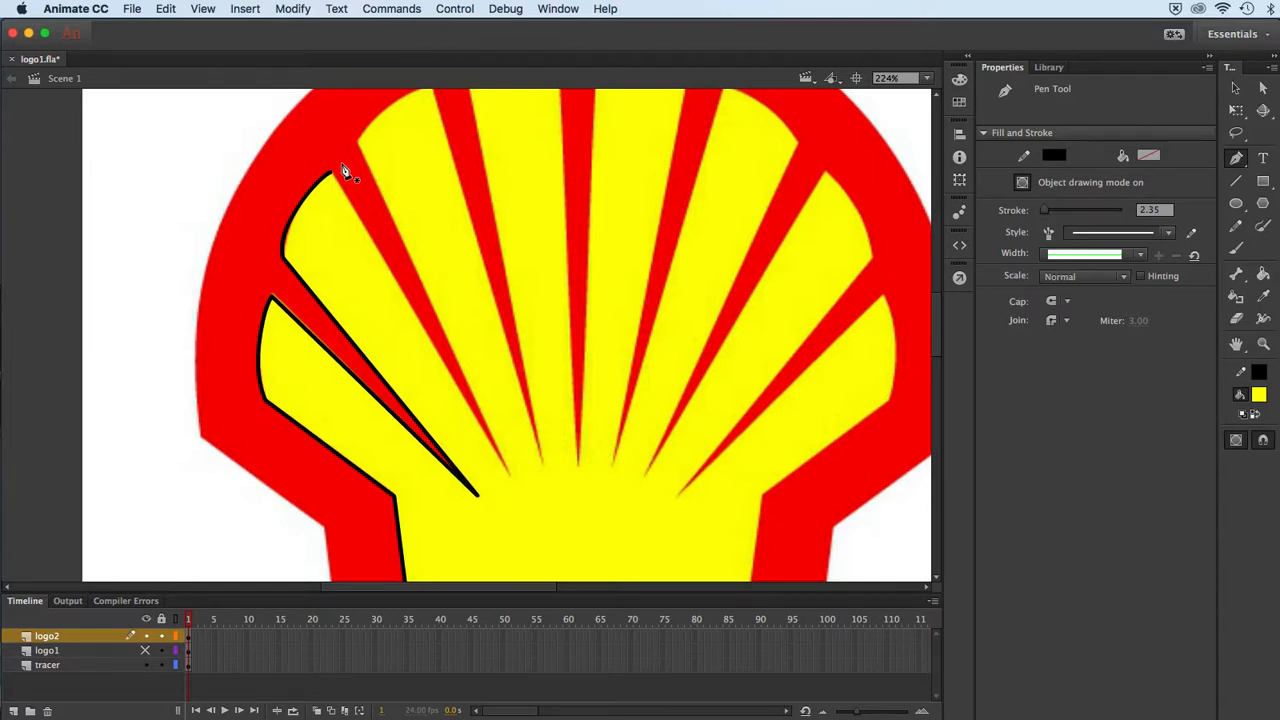
- Turn on Show Pen Preview for the Pen tool in the Drawing preferences
{"action": "left_click", "coordinate": [101, 10]}
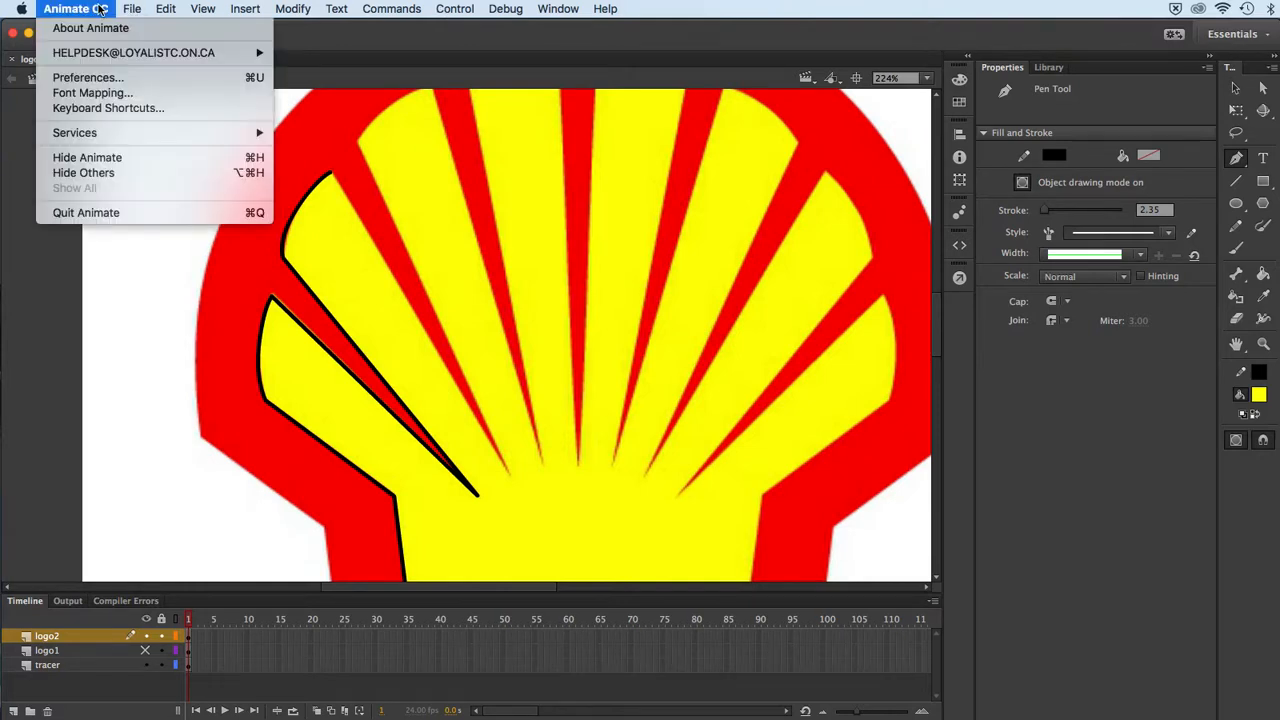
{"action": "left_click", "coordinate": [90, 78]}
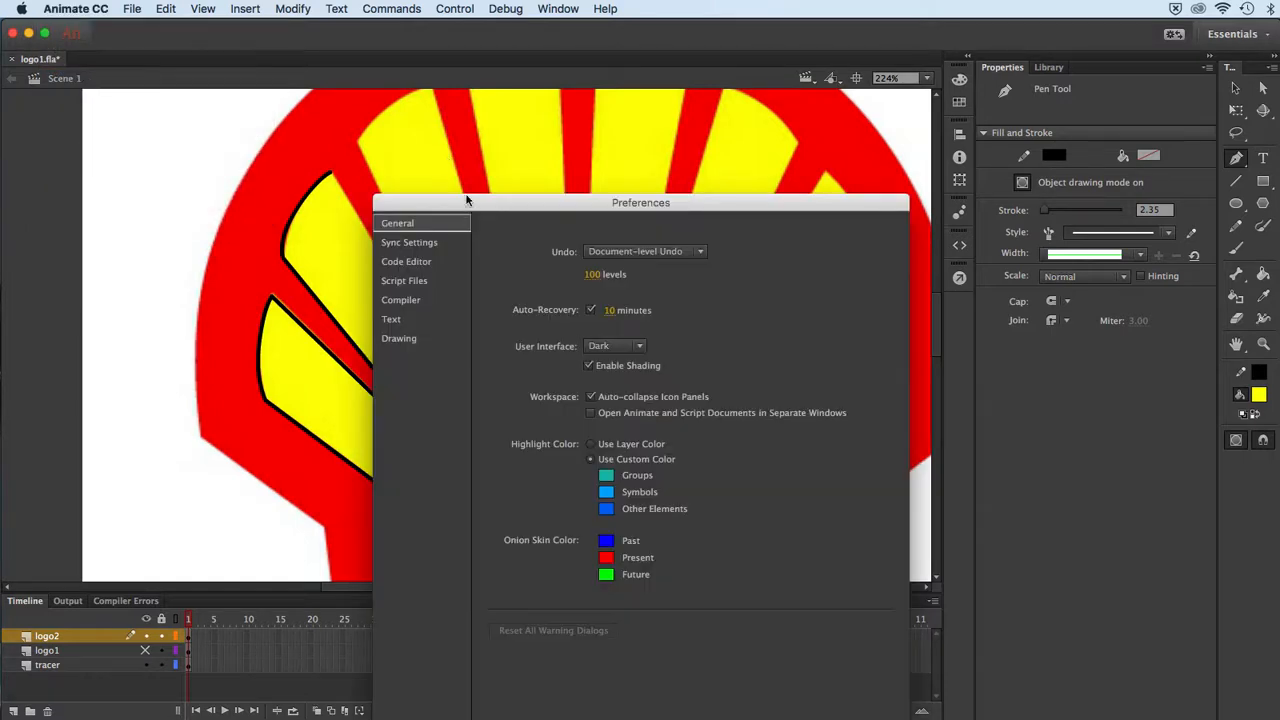
{"action": "left_click_drag", "start_coordinate": [466, 201], "coordinate": [328, 116]}
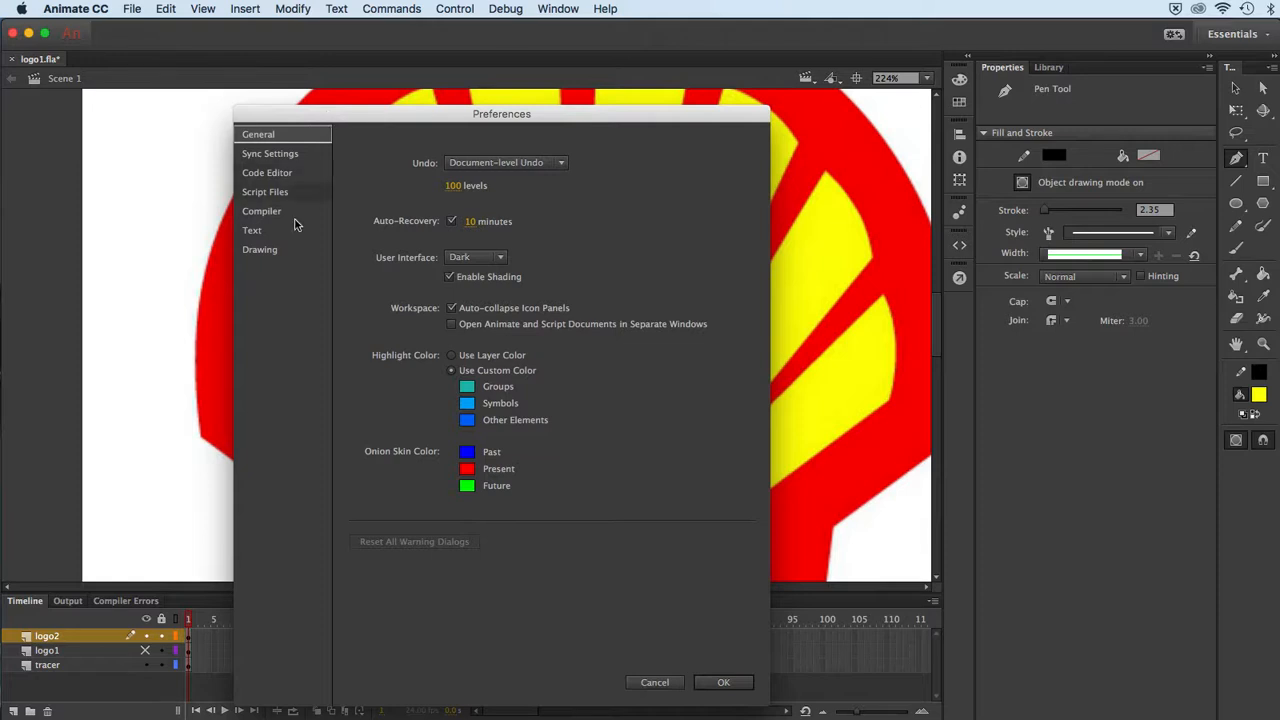
{"action": "left_click", "coordinate": [272, 250]}
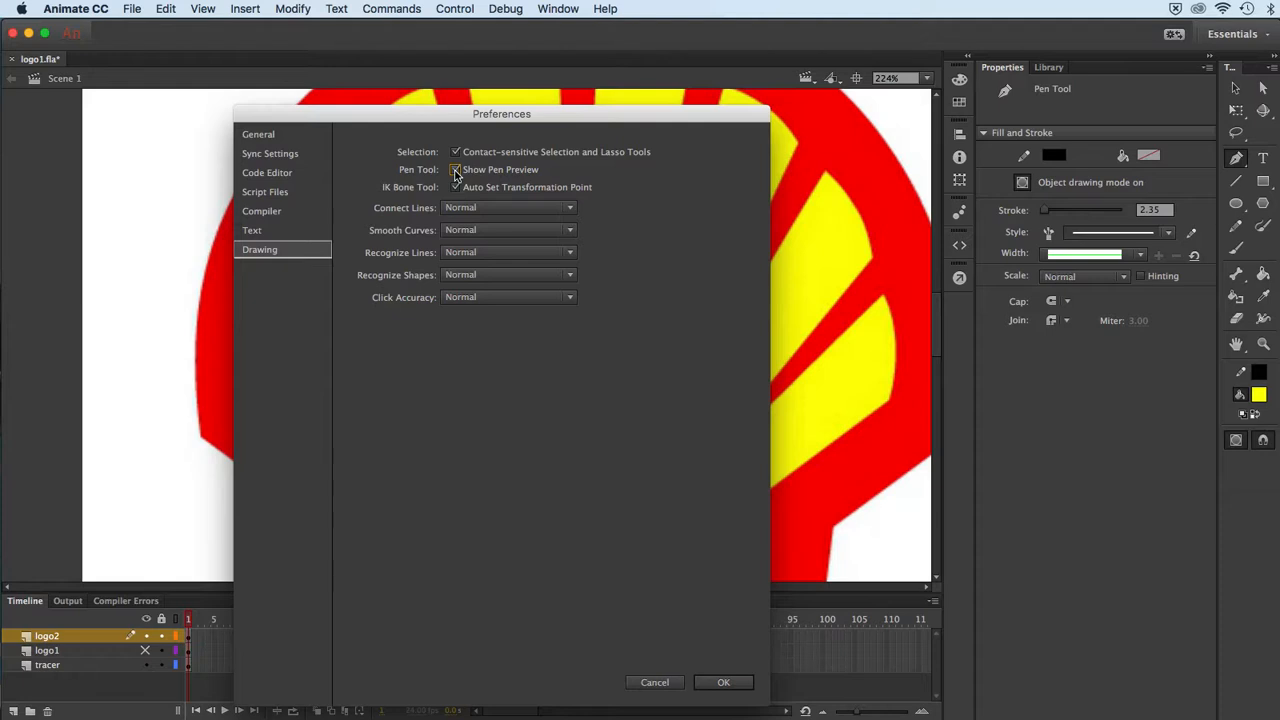
{"action": "left_click", "coordinate": [456, 171]}
{"action": "left_click", "coordinate": [700, 682]}
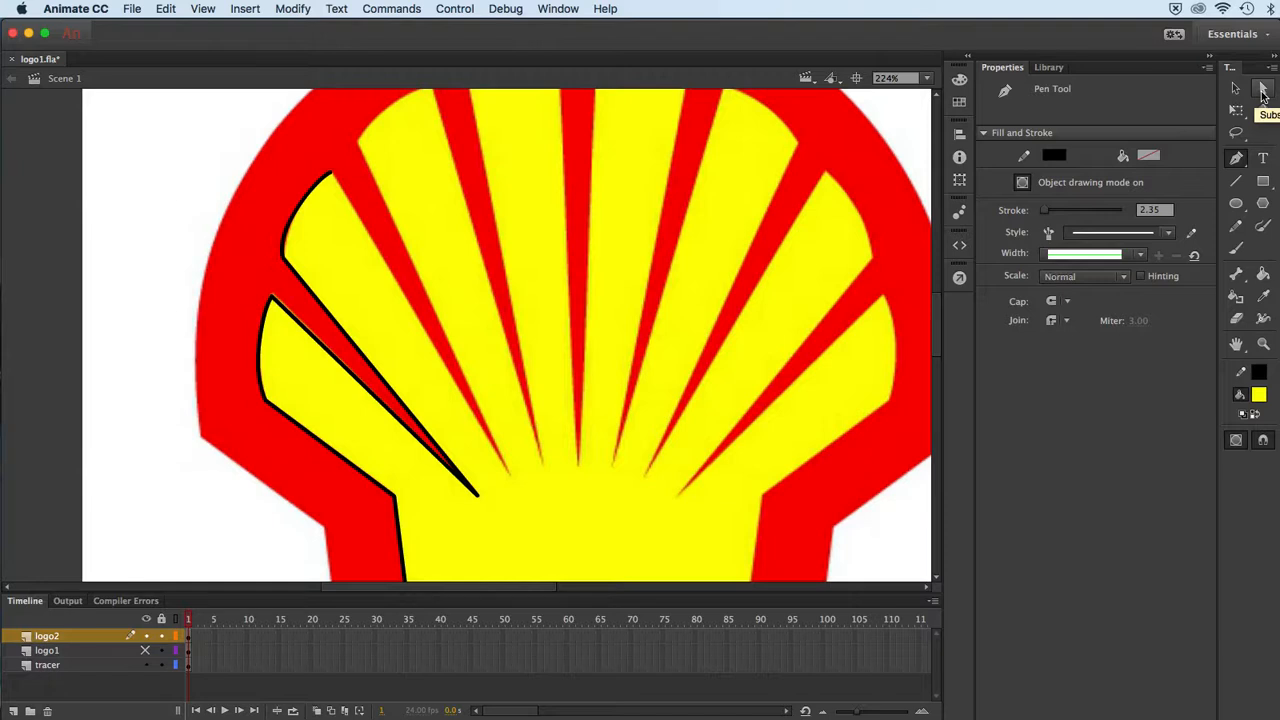
- Reselect the unfinished yellow path and extend it from the second ray's upper corner straight down to the second red gap's point
{"action": "left_click", "coordinate": [1262, 90]}
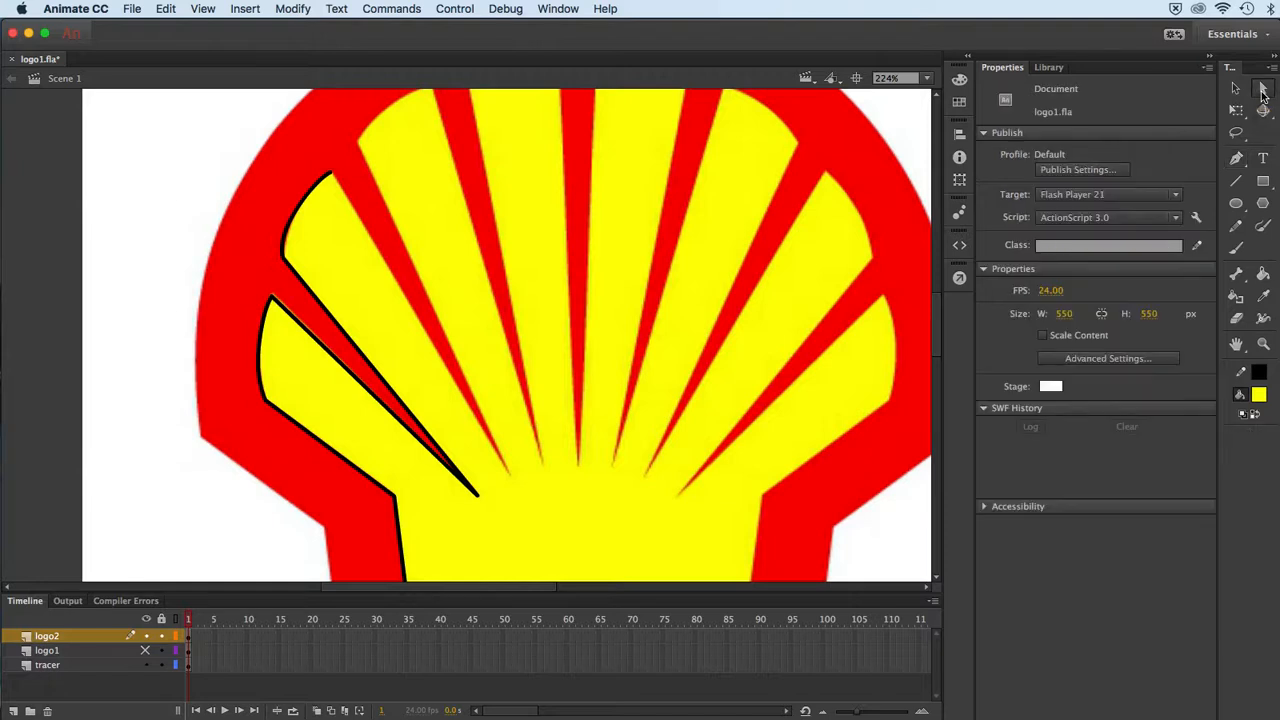
{"action": "left_click", "coordinate": [316, 192]}
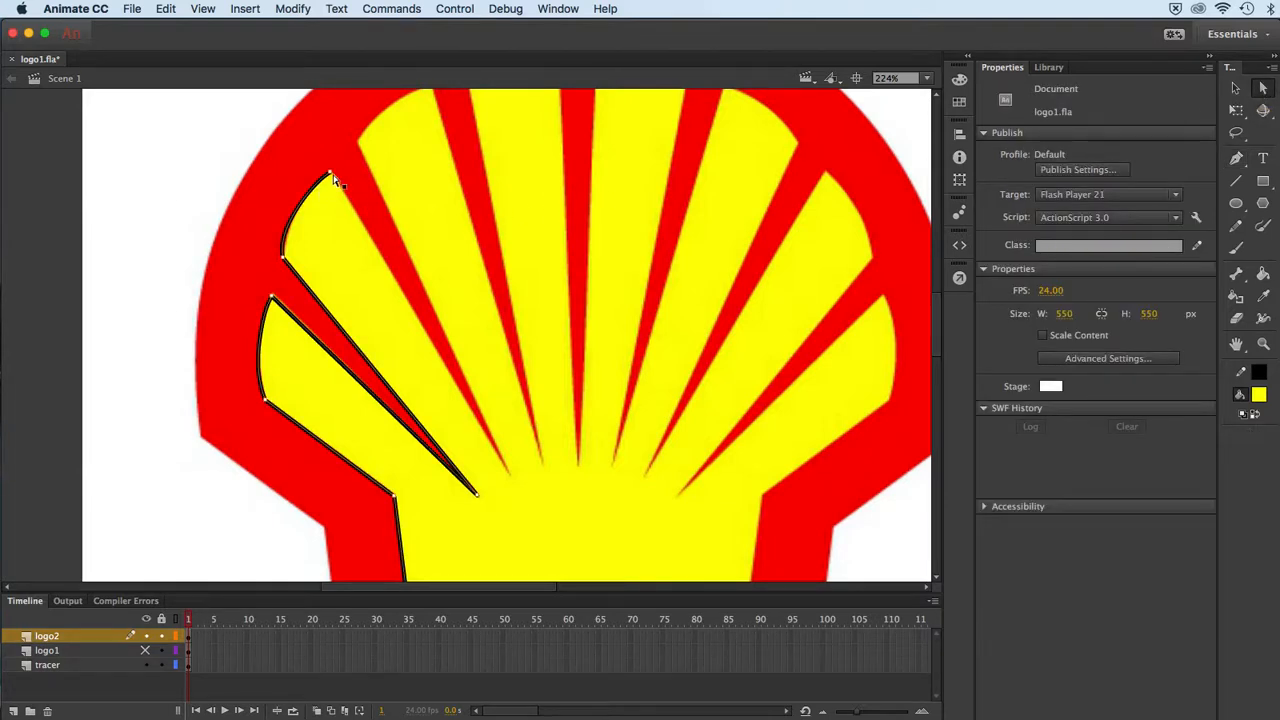
{"action": "left_click", "coordinate": [1235, 158]}
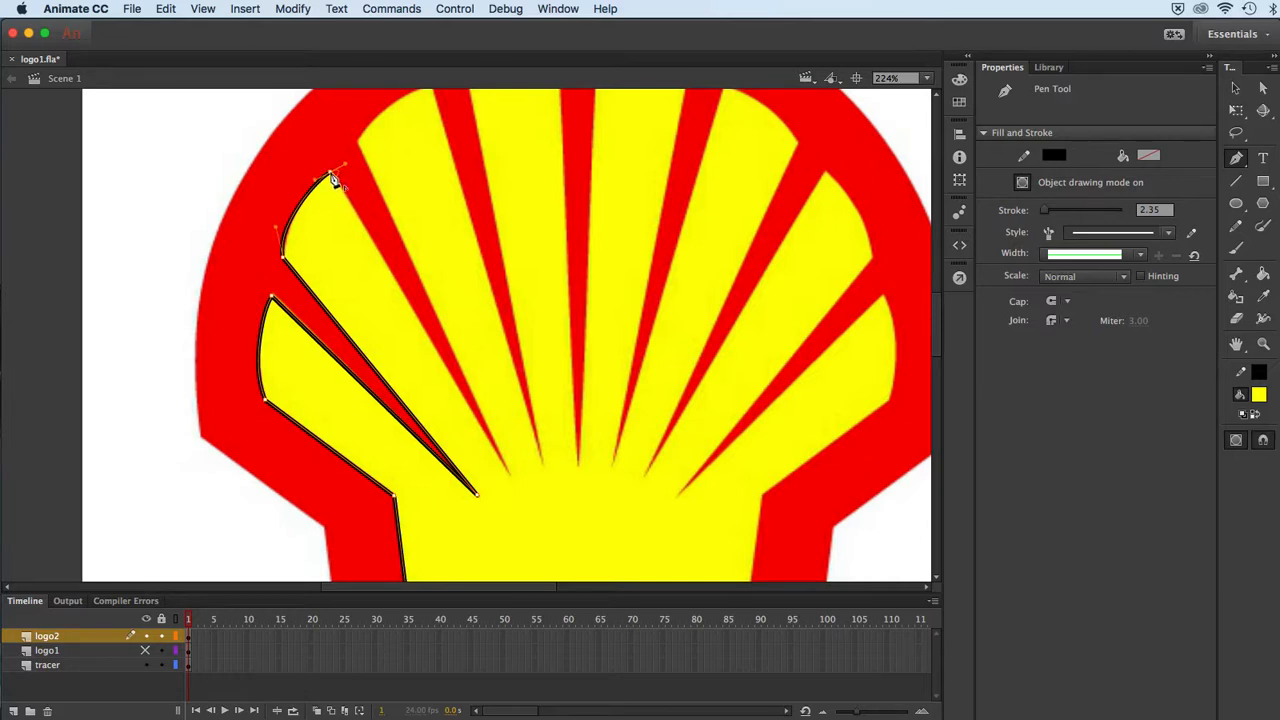
{"action": "left_click", "coordinate": [509, 477]}
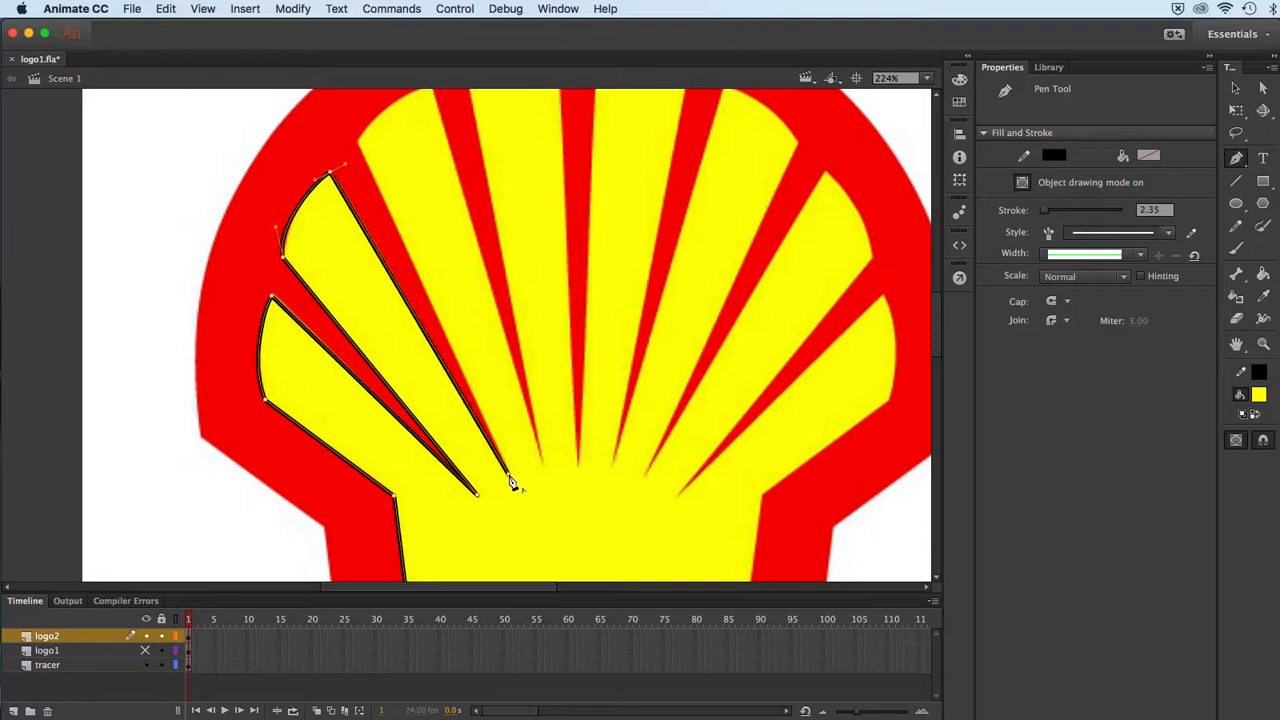
- Trace the third ray from the left: up its left edge, over its curved top, and down to the third red gap's point
{"action": "left_click", "coordinate": [360, 148]}
{"action": "left_click_drag", "start_coordinate": [357, 143], "coordinate": [374, 193]}
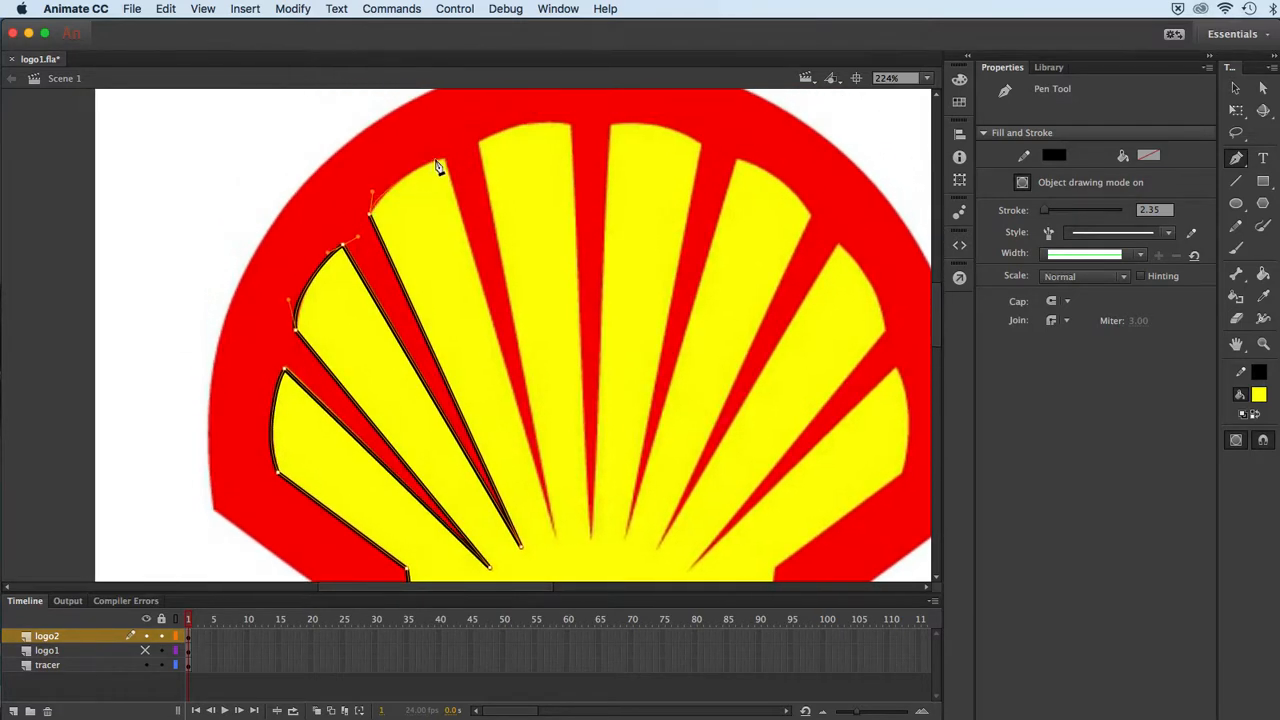
{"action": "left_click_drag", "start_coordinate": [443, 160], "coordinate": [464, 155]}
{"action": "left_click", "coordinate": [444, 160]}
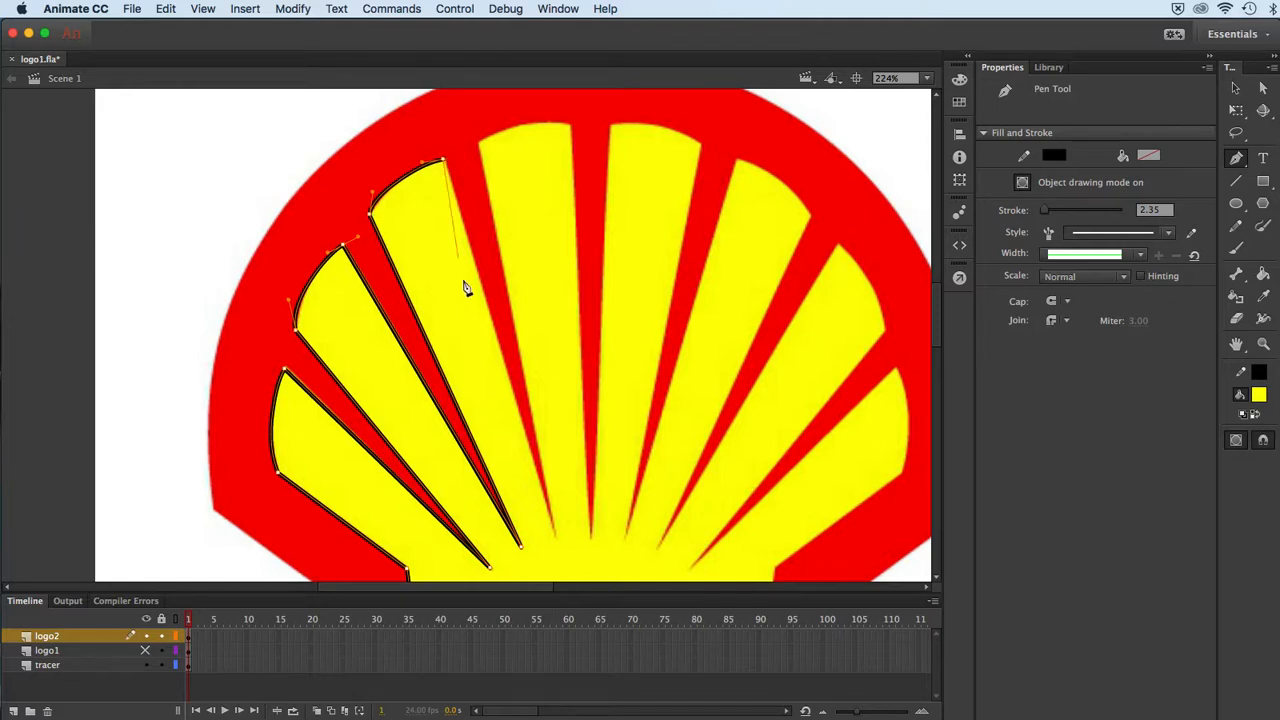
{"action": "left_click", "coordinate": [554, 534]}
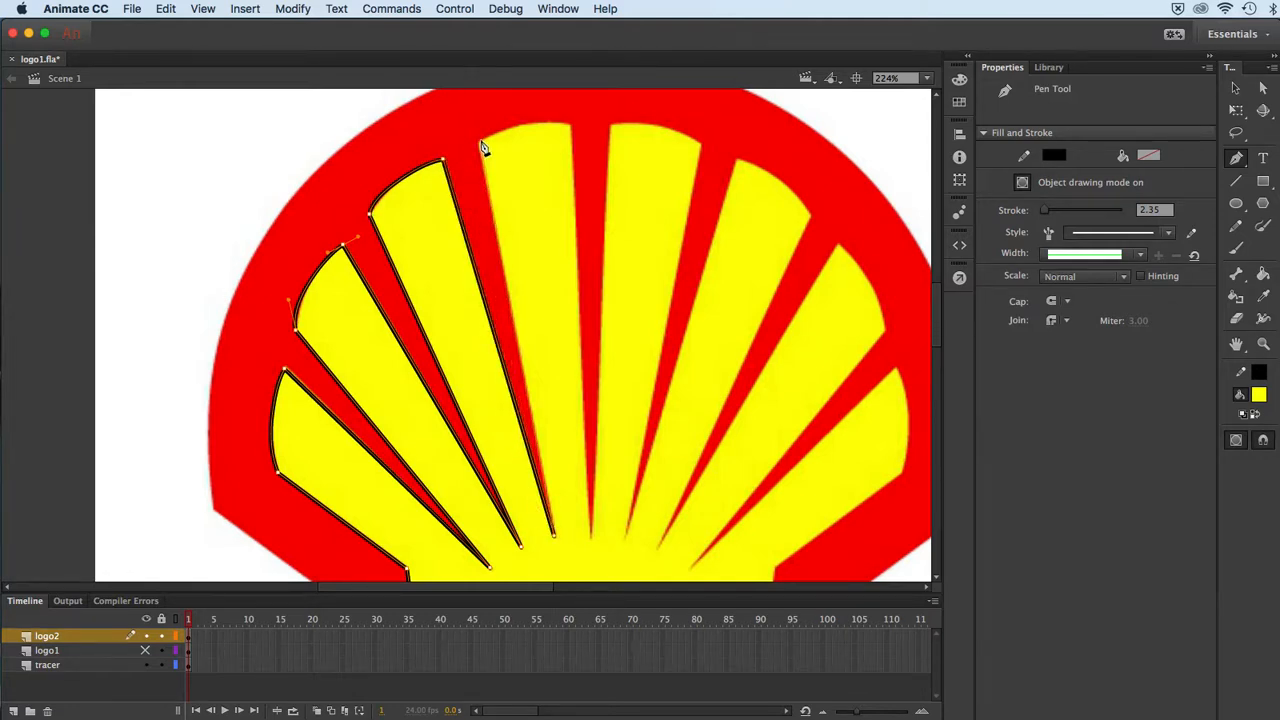
- Trace the fourth ray from the left: up its left edge, over its curved top, and down to the fourth red gap's point
{"action": "left_click_drag", "start_coordinate": [480, 143], "coordinate": [493, 127]}
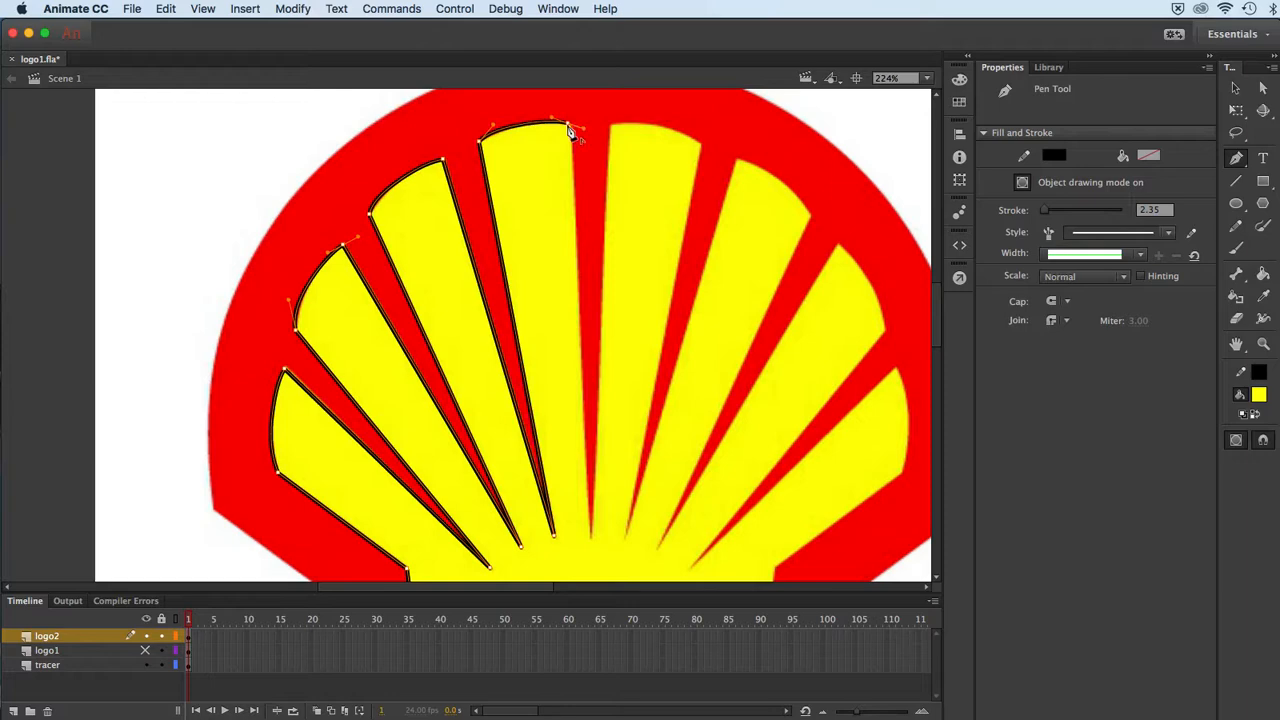
{"action": "left_click", "coordinate": [568, 125]}
{"action": "left_click", "coordinate": [590, 537]}
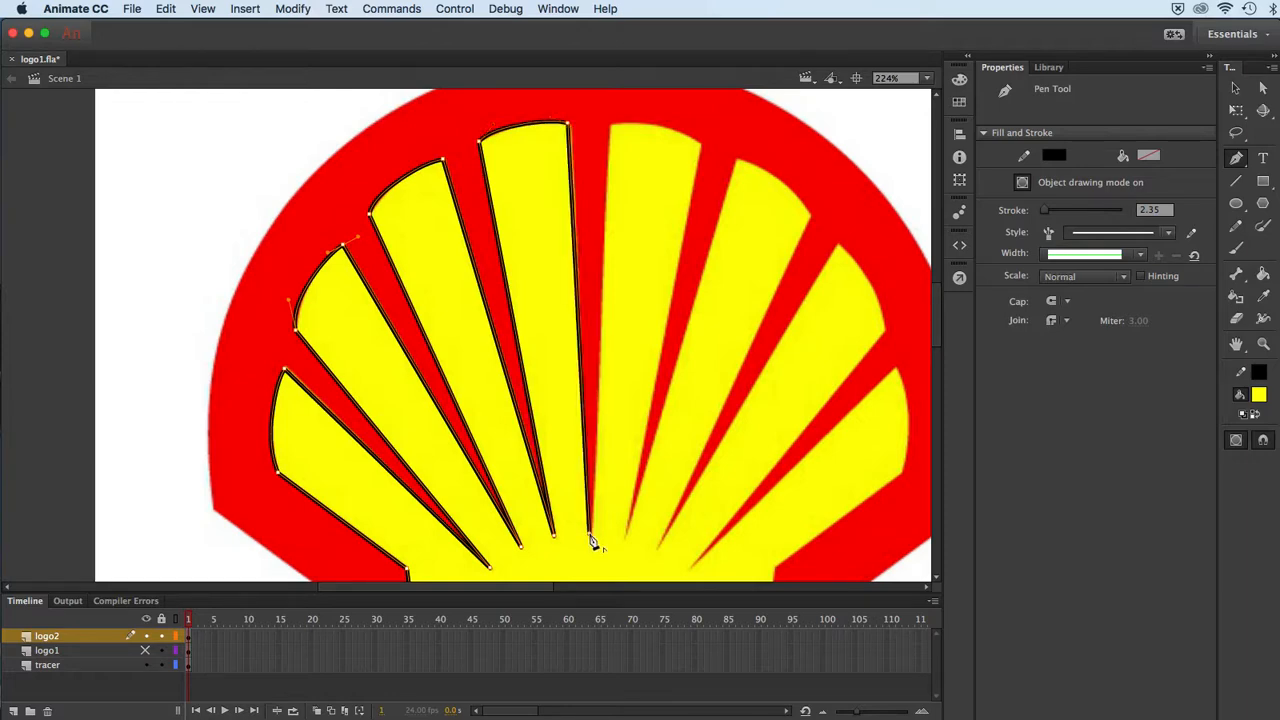
- Trace the fifth ray from the left: up its left edge, over its curved top, and down to the fifth red gap's point
{"action": "left_click_drag", "start_coordinate": [593, 541], "coordinate": [505, 515]}
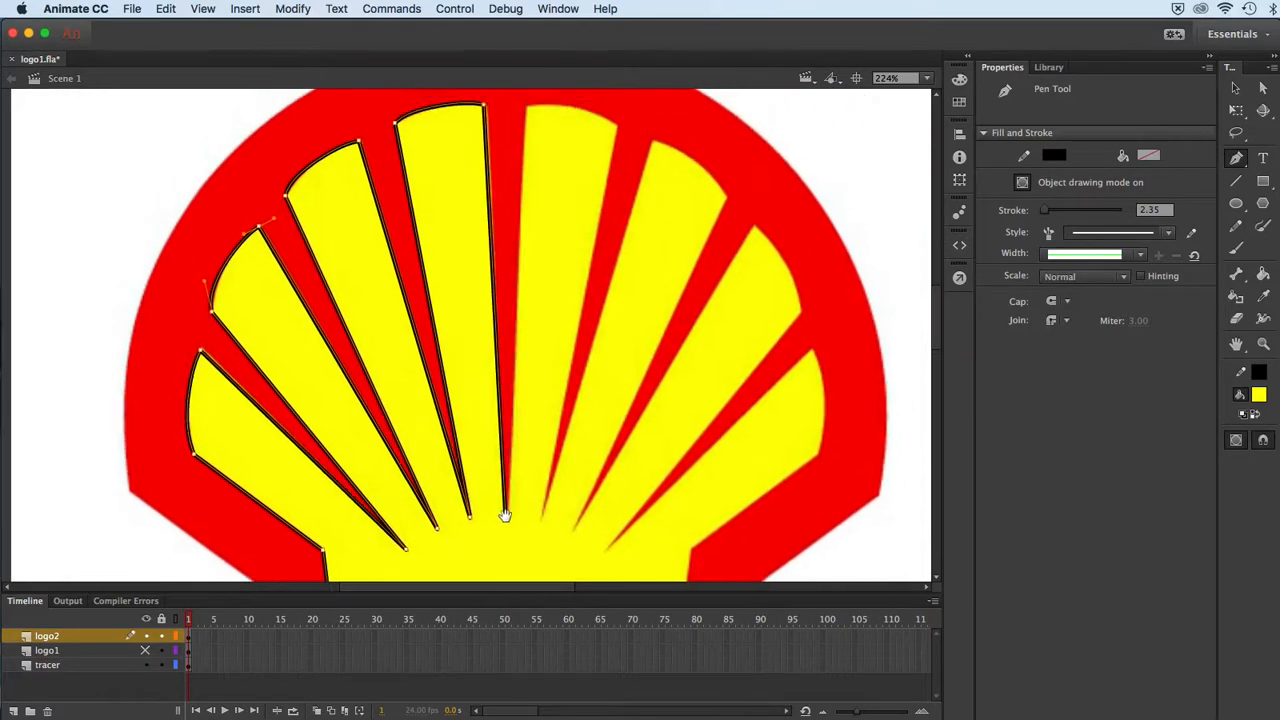
{"action": "left_click", "coordinate": [526, 107]}
{"action": "left_click", "coordinate": [545, 100]}
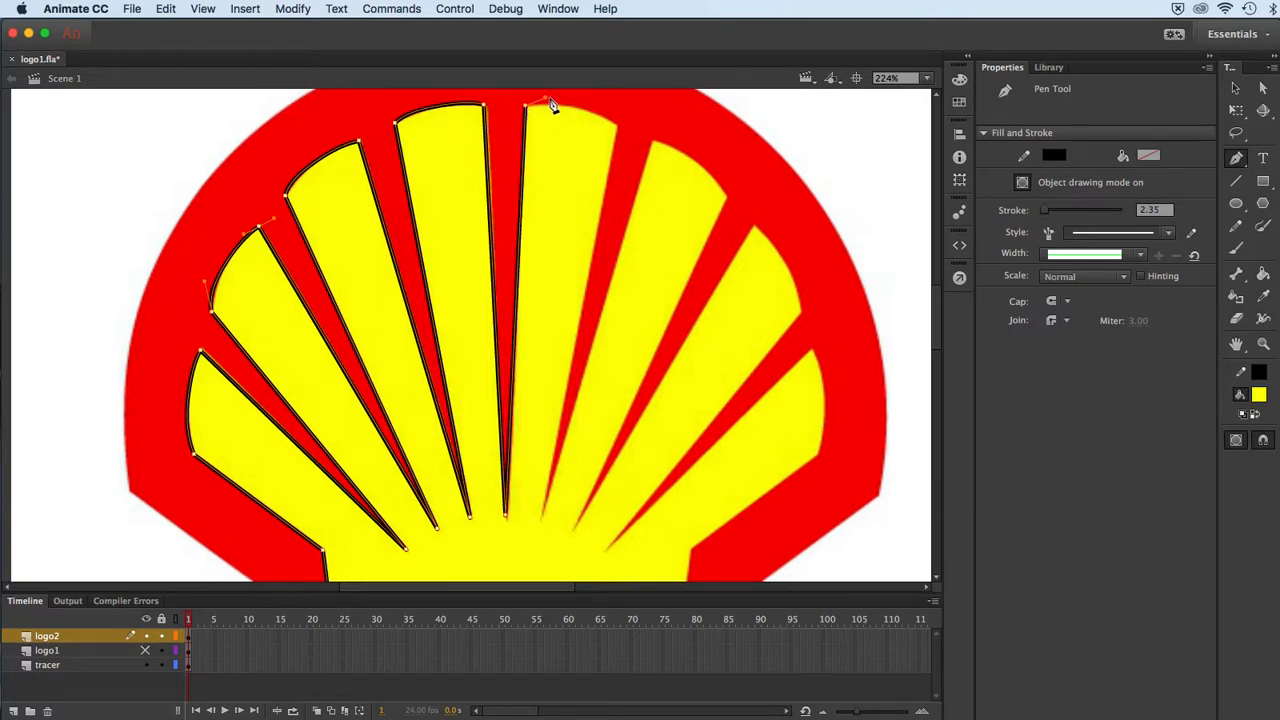
{"action": "left_click", "coordinate": [617, 130]}
{"action": "left_click", "coordinate": [544, 514]}
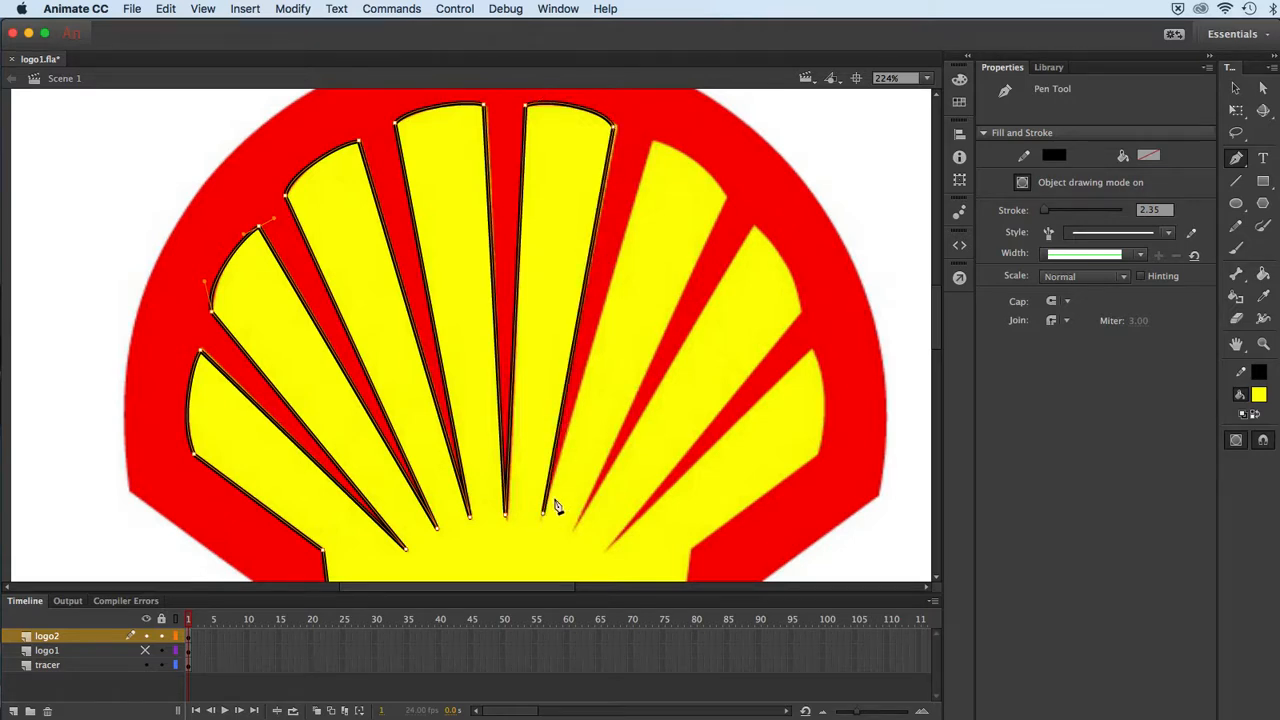
- Extend the path around the sixth ray from the left, curving over its top and ending at the sixth red gap's point
{"action": "left_click", "coordinate": [653, 142]}
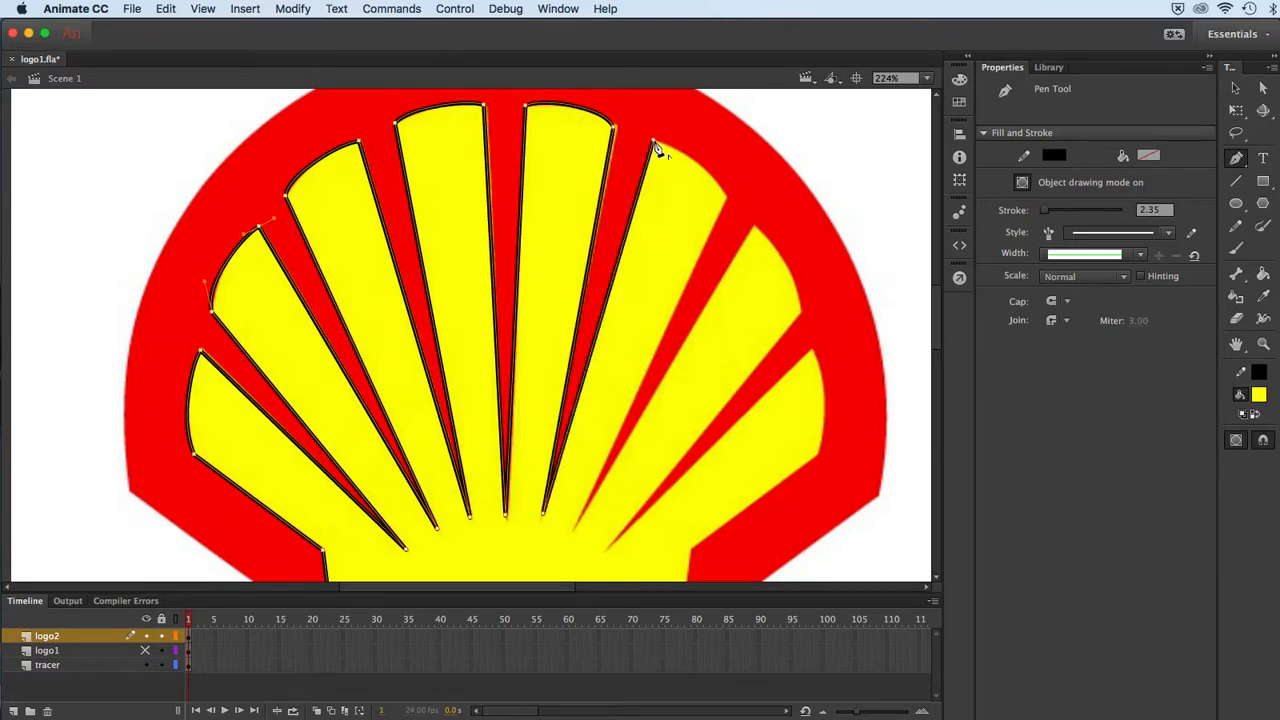
{"action": "left_click_drag", "start_coordinate": [728, 199], "coordinate": [746, 237]}
{"action": "left_click", "coordinate": [729, 200]}
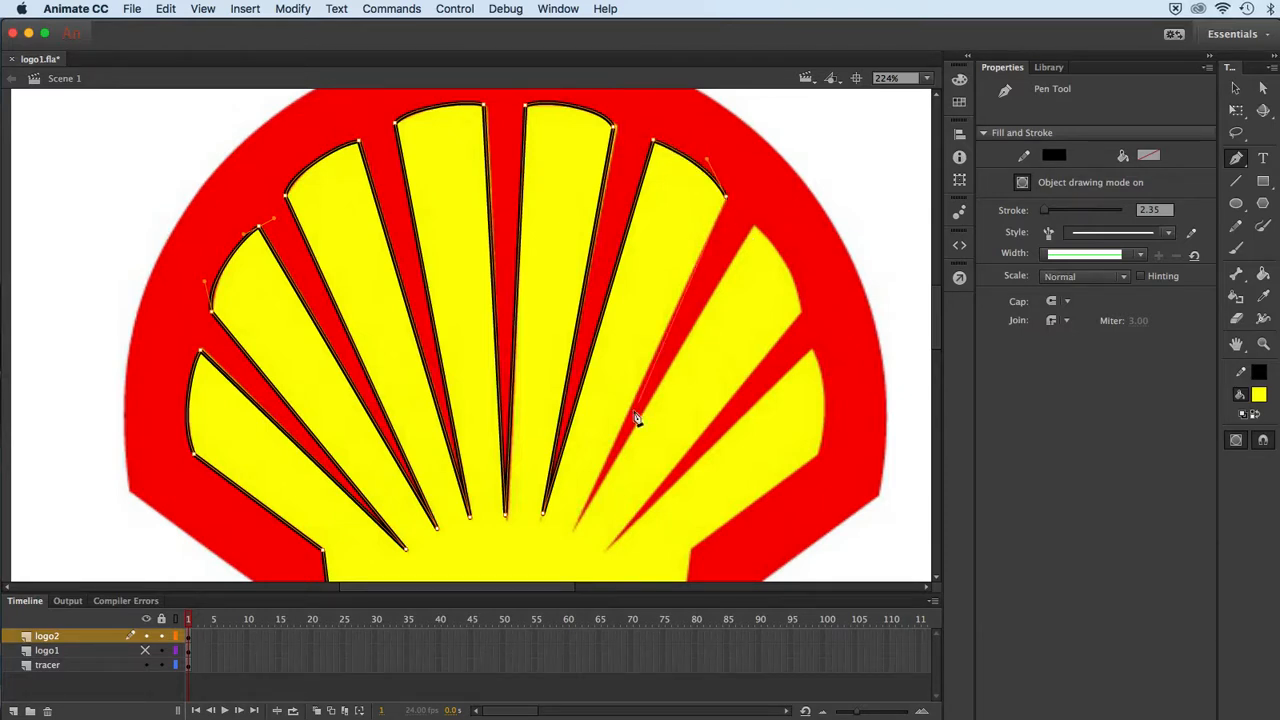
{"action": "left_click", "coordinate": [578, 528]}
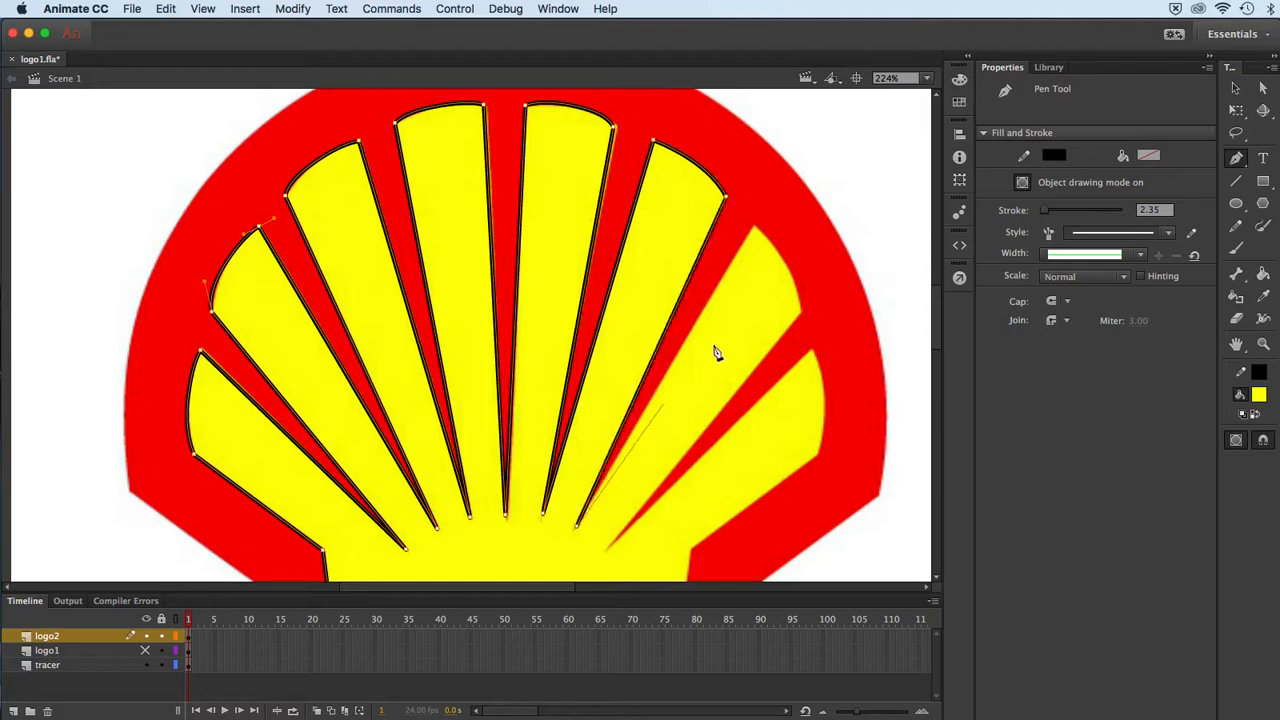
- Extend the path around the seventh ray from the left, following its curved outer edge and ending at the last red gap's point
{"action": "left_click_drag", "start_coordinate": [755, 228], "coordinate": [775, 230]}
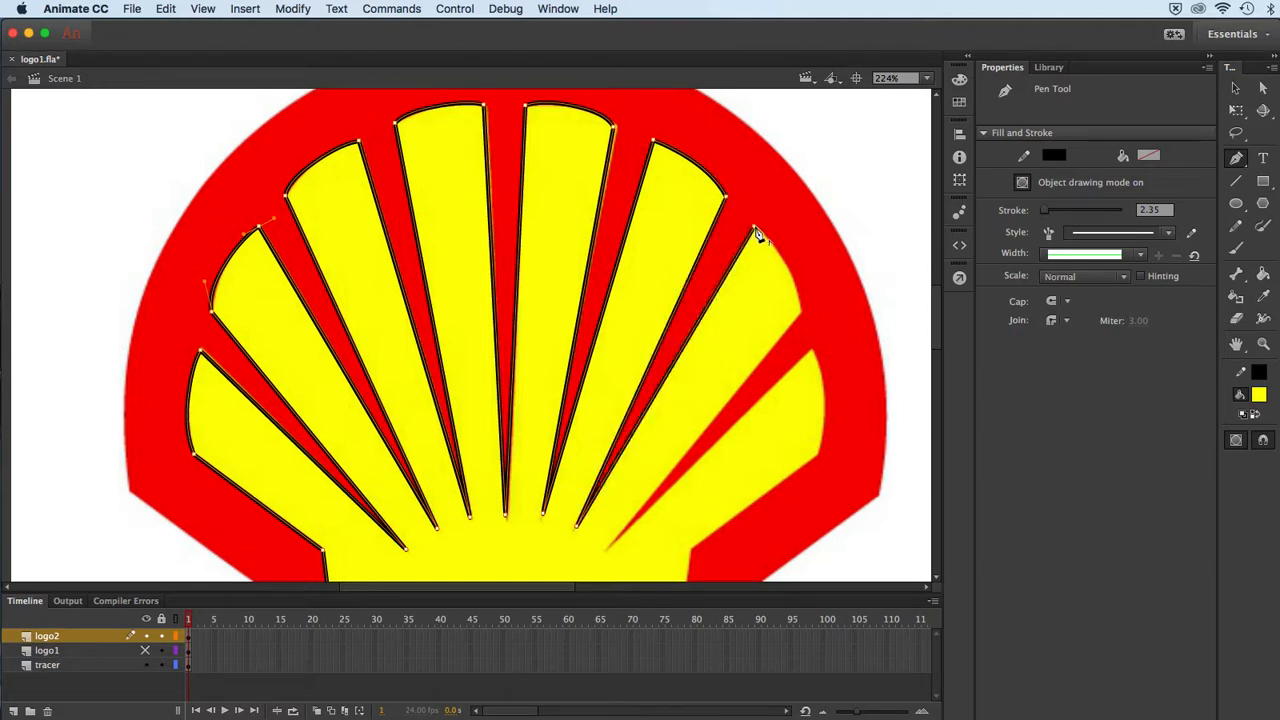
{"action": "left_click_drag", "start_coordinate": [799, 298], "coordinate": [800, 323]}
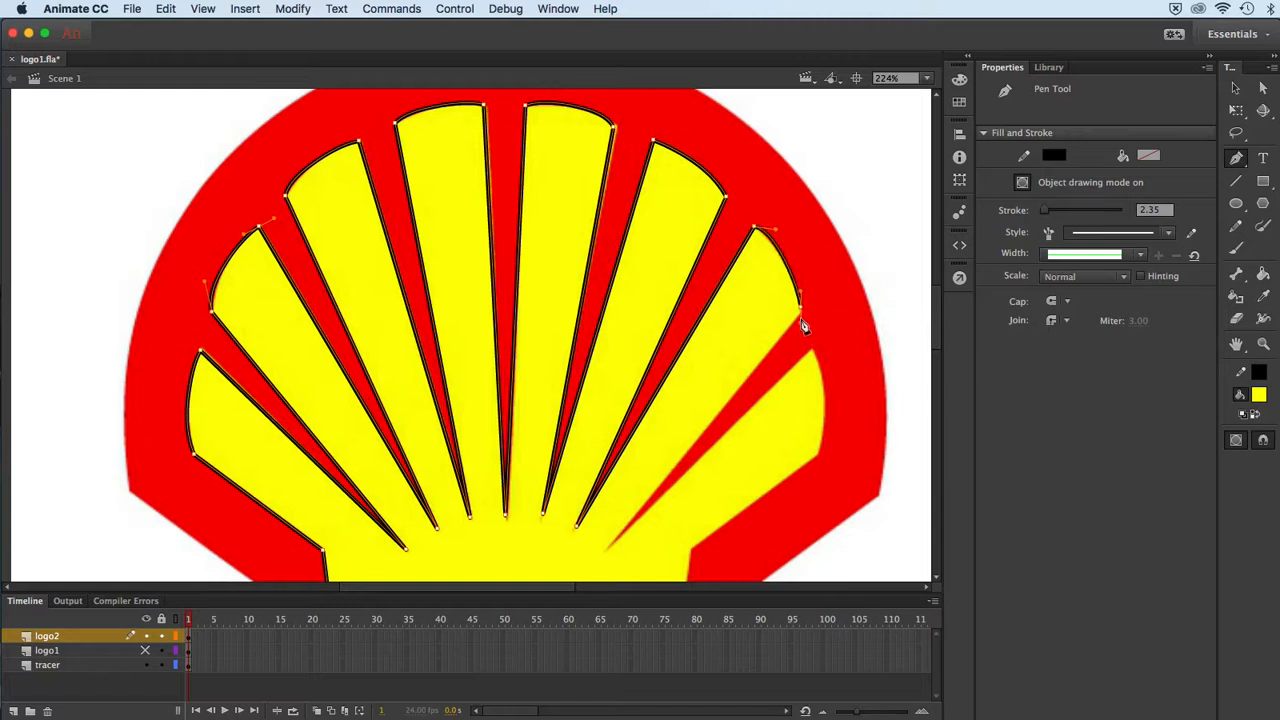
{"action": "left_click", "coordinate": [608, 545]}
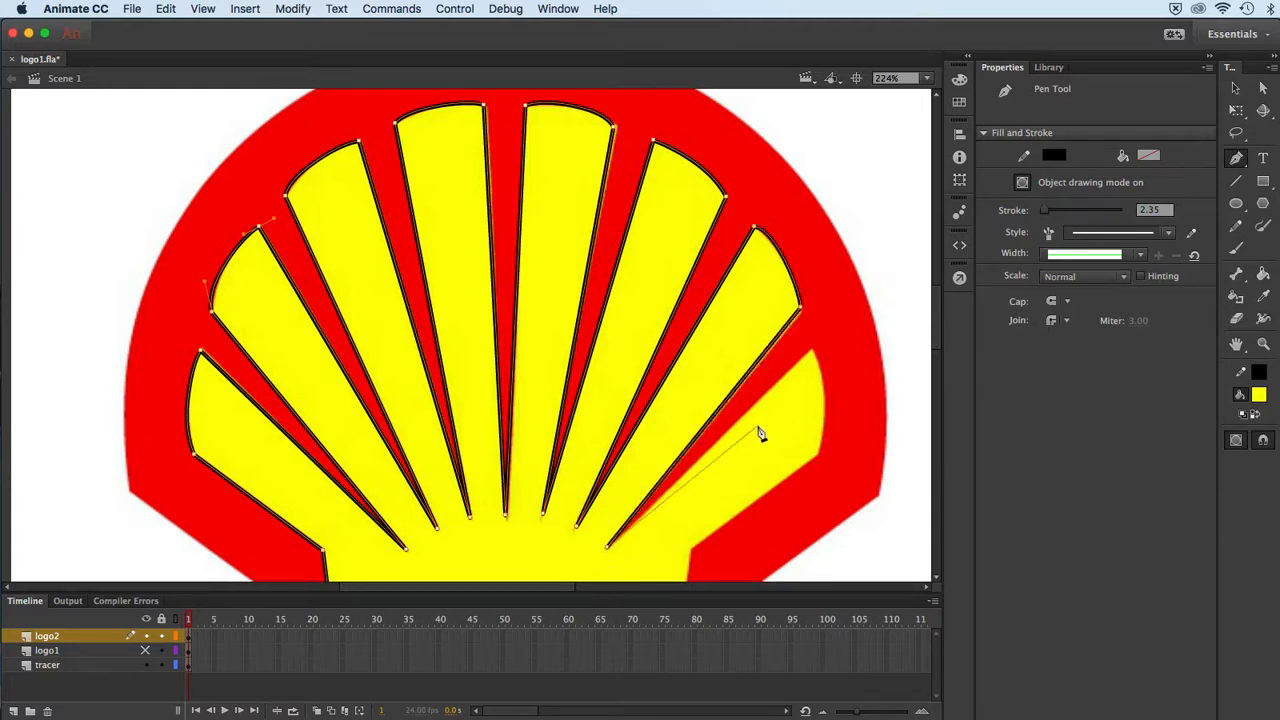
- Trace the rightmost ray's upper edge, curved outer edge and lower edge down to the corner where the shell's base begins
{"action": "left_click", "coordinate": [813, 353]}
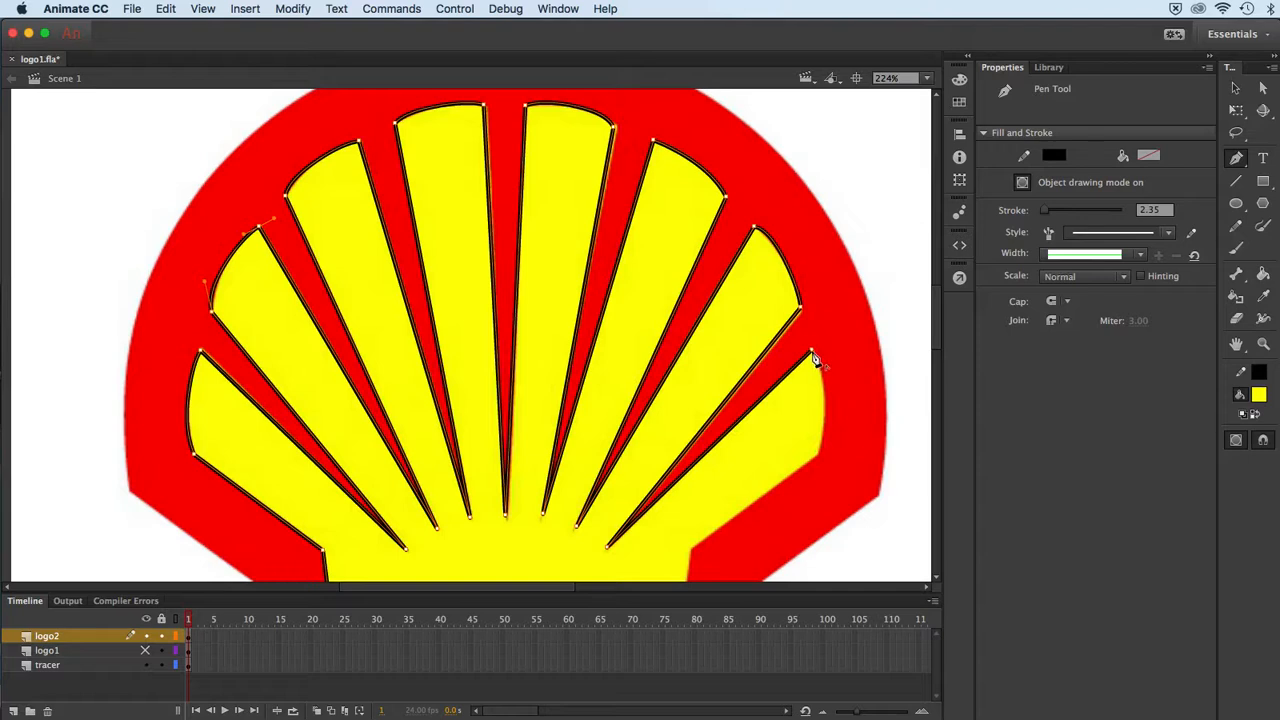
{"action": "left_click_drag", "start_coordinate": [813, 351], "coordinate": [834, 372]}
{"action": "left_click", "coordinate": [819, 456]}
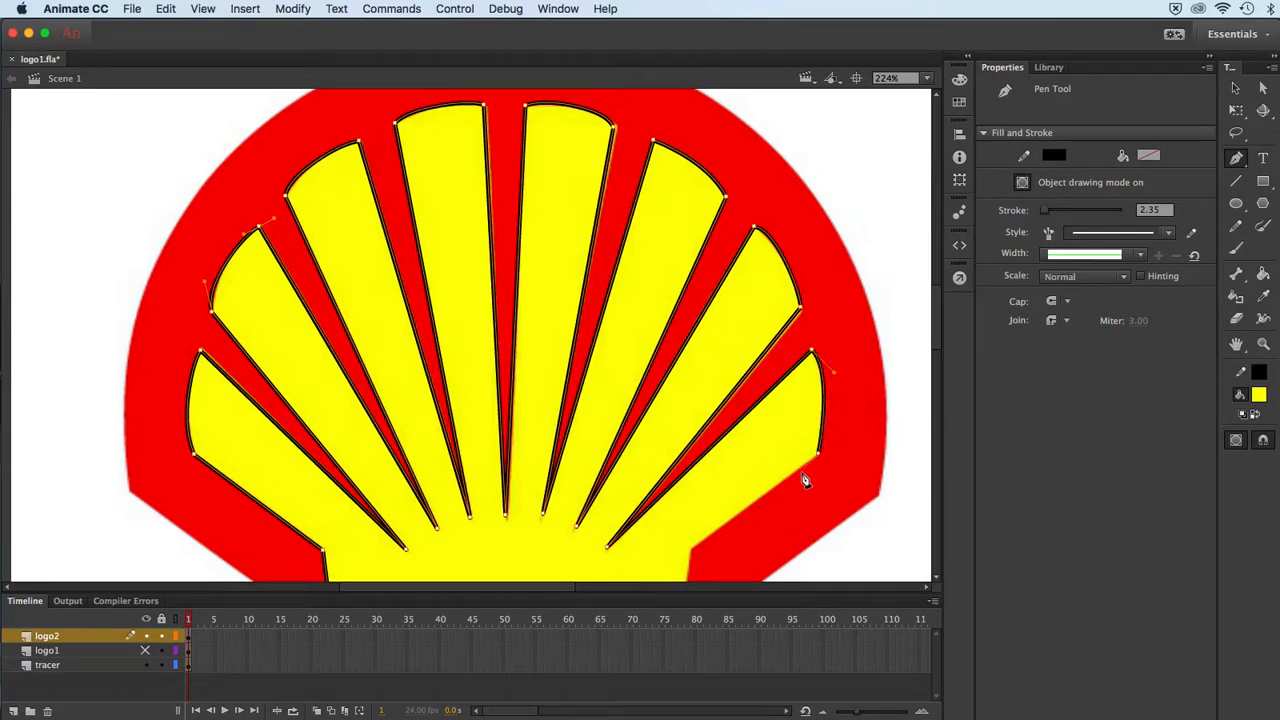
{"action": "left_click", "coordinate": [693, 549]}
- Trace the yellow base's right side and straight bottom edges, and curve the path around the central round bump to close the outline
{"action": "key", "text": "space"}
{"action": "left_click_drag", "start_coordinate": [692, 549], "coordinate": [695, 322]}
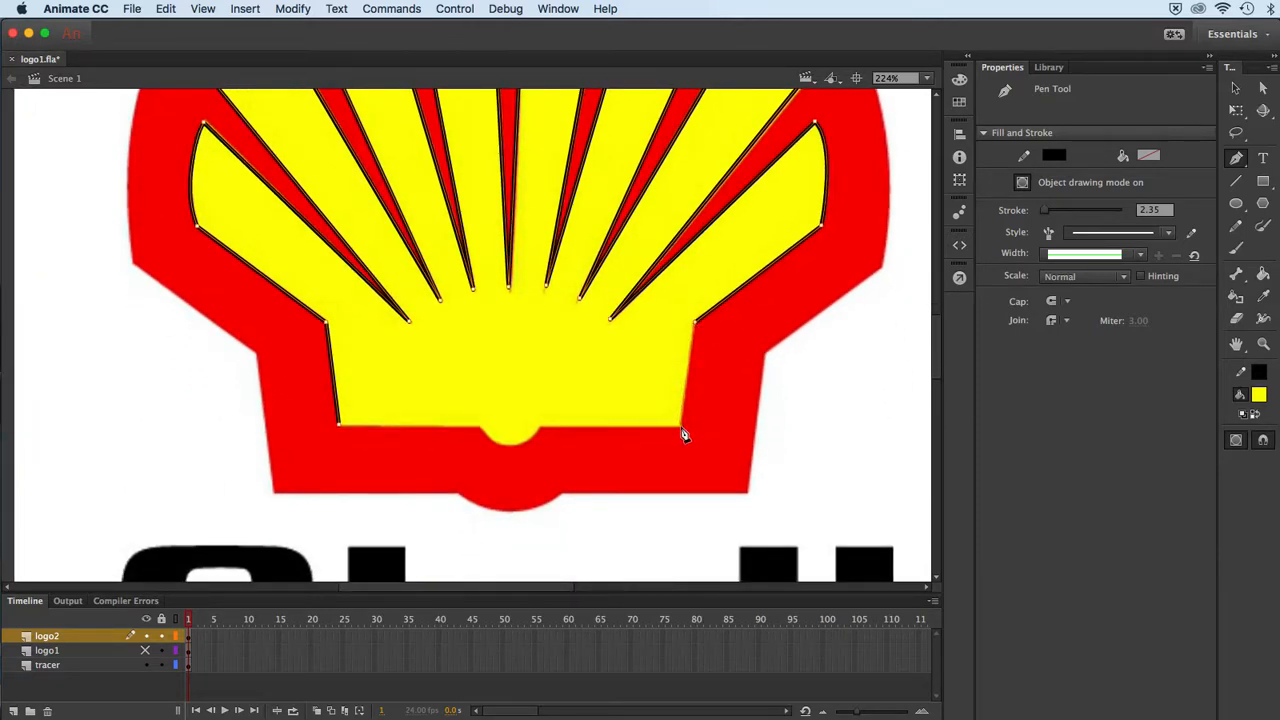
{"action": "left_click", "coordinate": [680, 428]}
{"action": "left_click", "coordinate": [541, 429]}
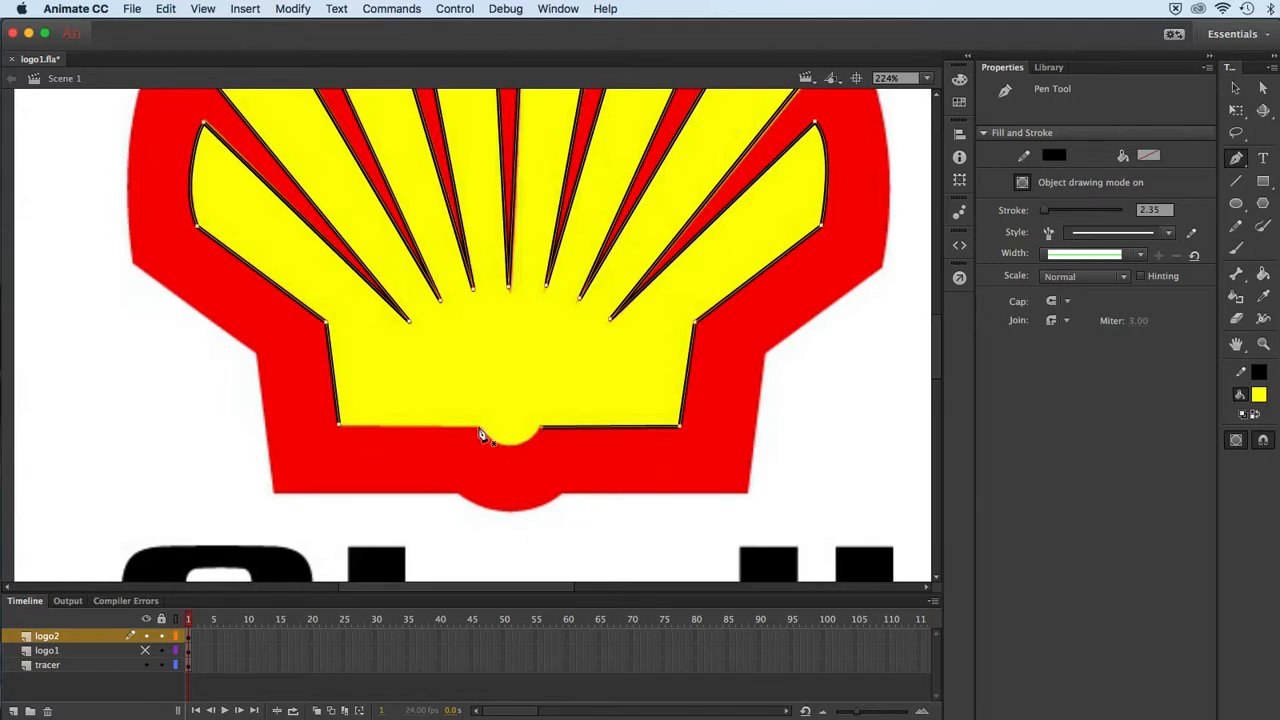
{"action": "left_click_drag", "start_coordinate": [479, 428], "coordinate": [456, 414]}
{"action": "left_click", "coordinate": [479, 429]}
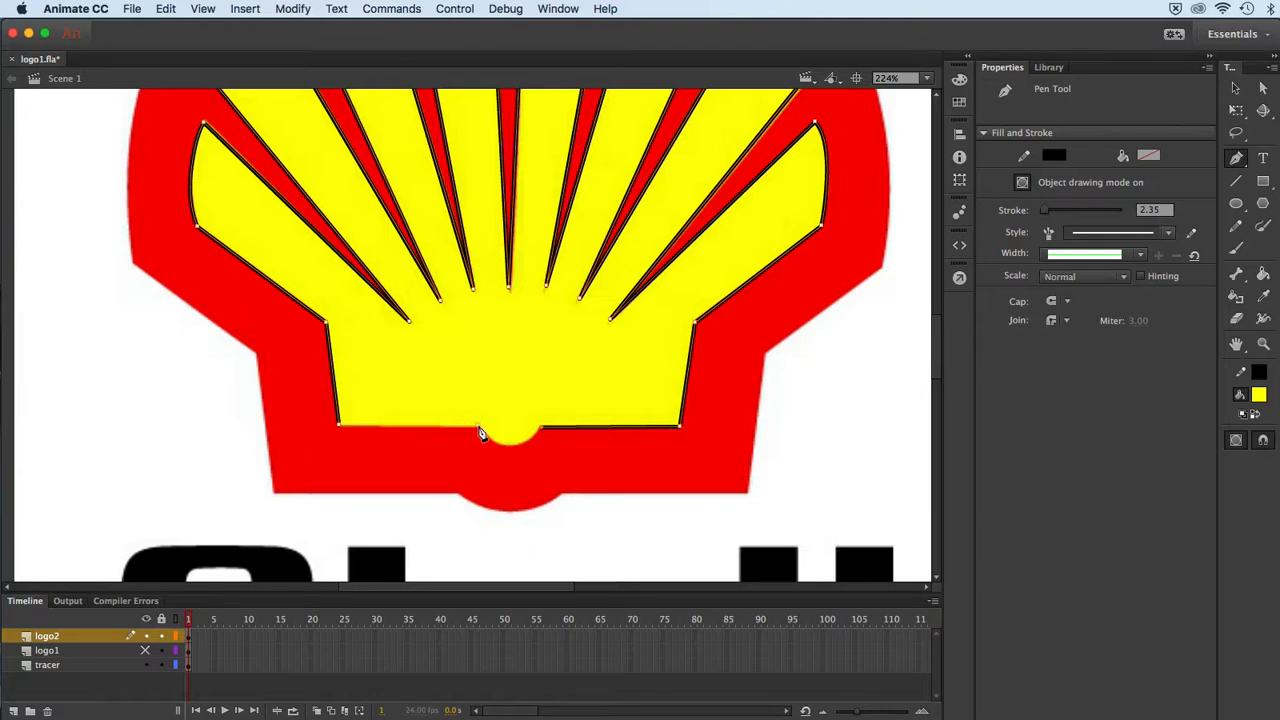
{"action": "left_click", "coordinate": [340, 429]}
{"action": "left_click", "coordinate": [479, 430]}
{"action": "left_click_drag", "start_coordinate": [541, 428], "coordinate": [559, 406]}
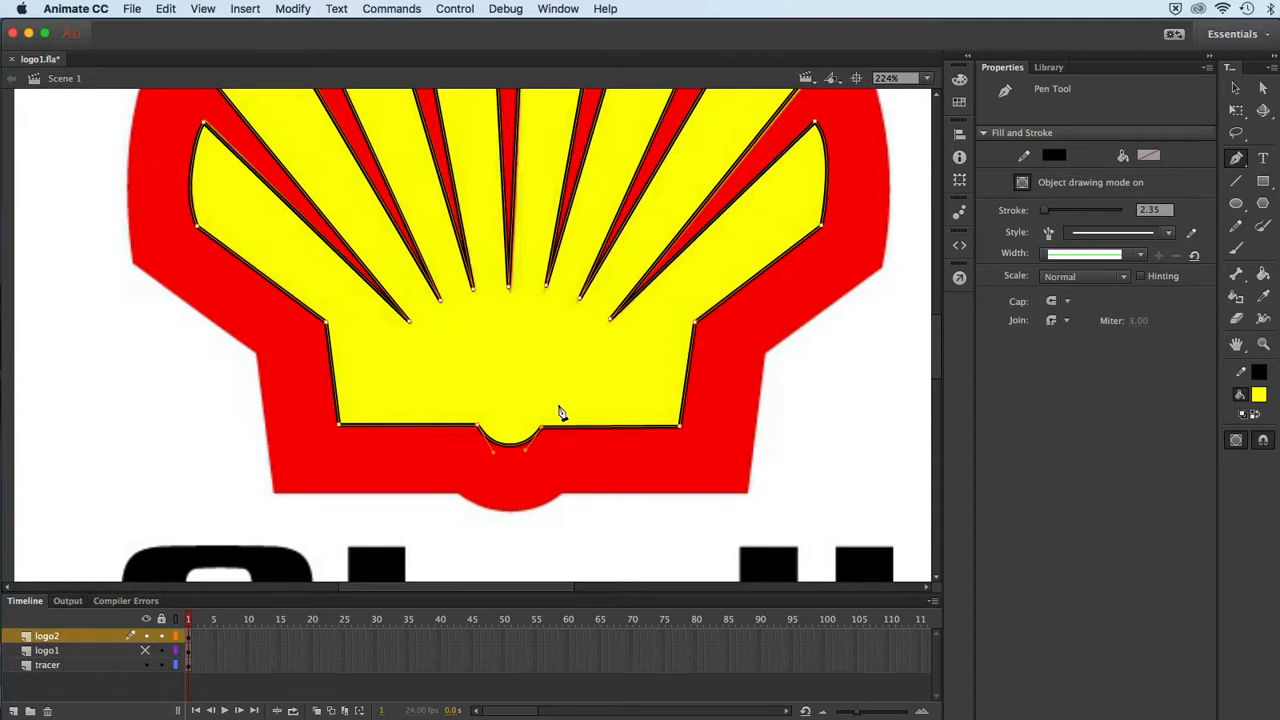
- Fill the closed outline on logo2 with yellow using the Paint Bucket
{"action": "left_click", "coordinate": [1234, 90]}
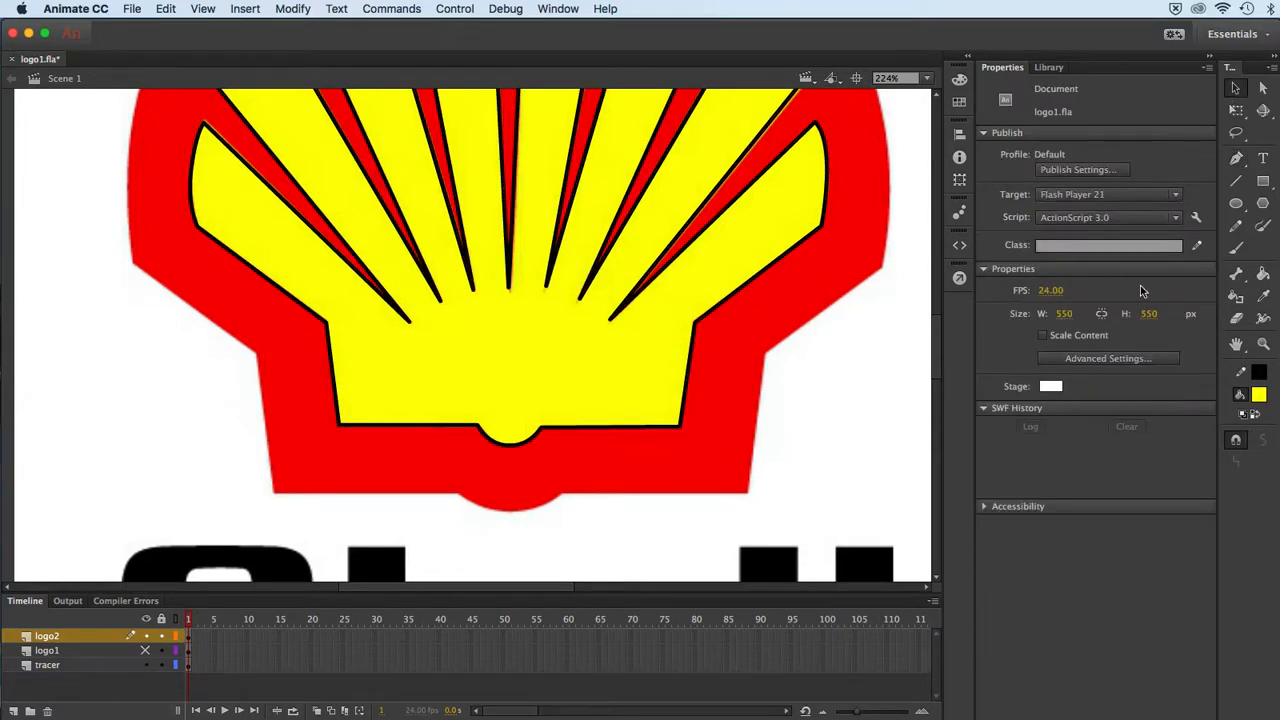
{"action": "left_click", "coordinate": [1261, 276]}
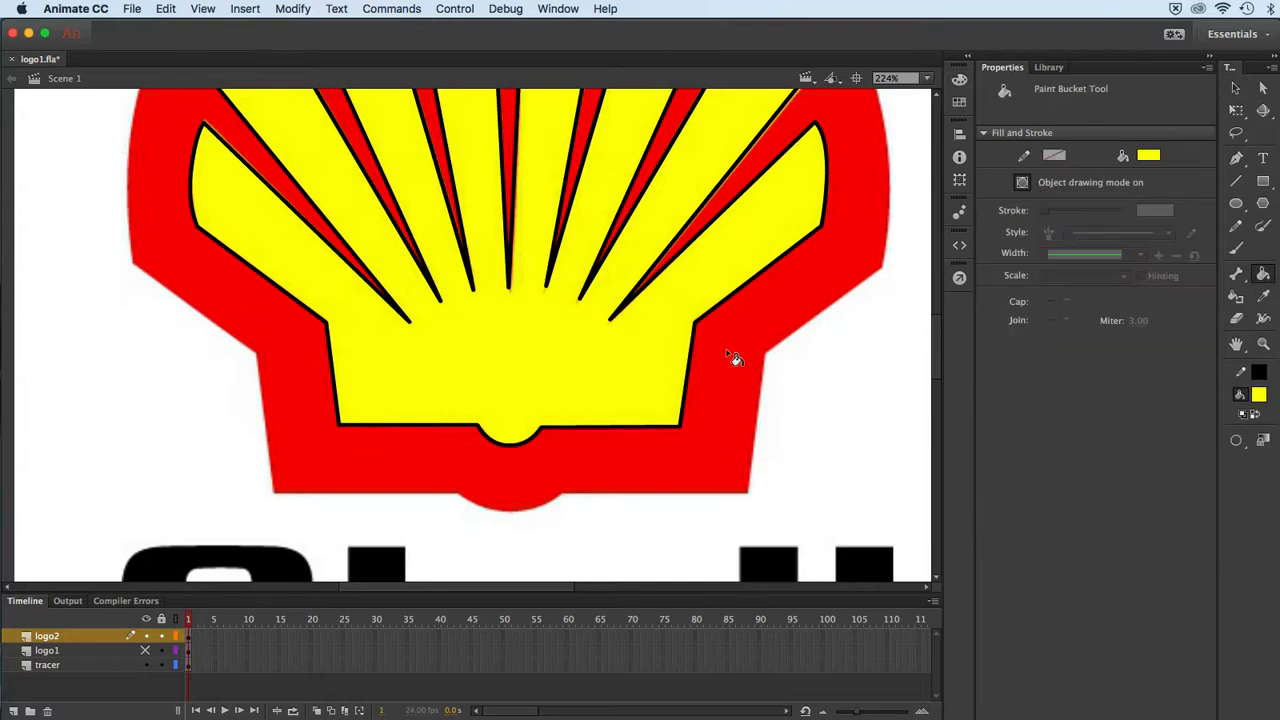
{"action": "left_click", "coordinate": [1234, 89]}
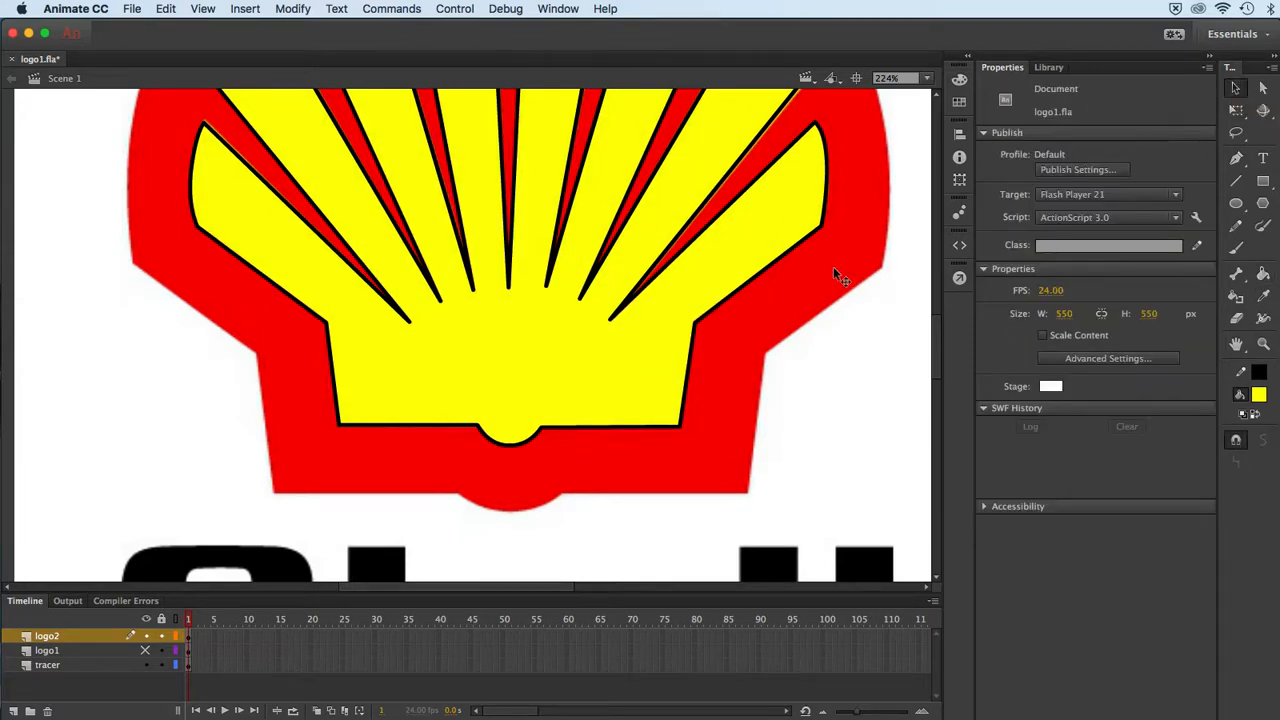
{"action": "double_click", "coordinate": [792, 247]}
{"action": "double_click", "coordinate": [792, 247]}
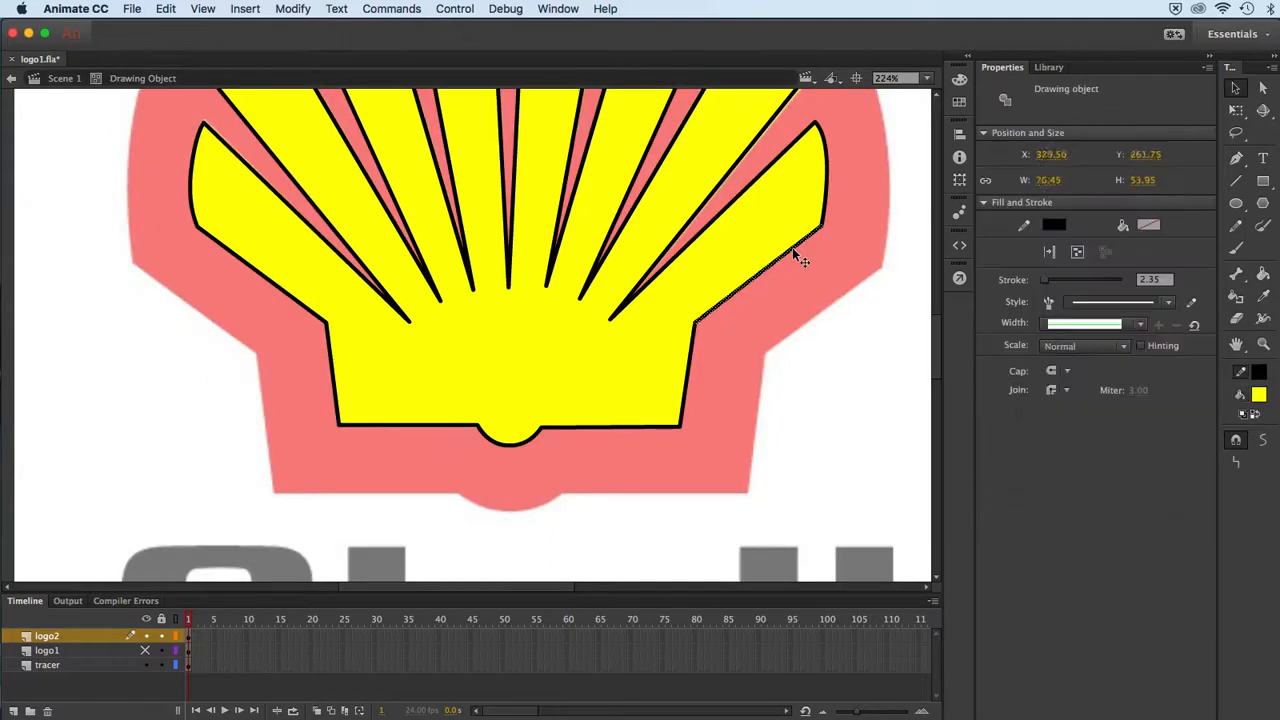
{"action": "left_click", "coordinate": [10, 80]}
{"action": "left_click", "coordinate": [214, 246]}
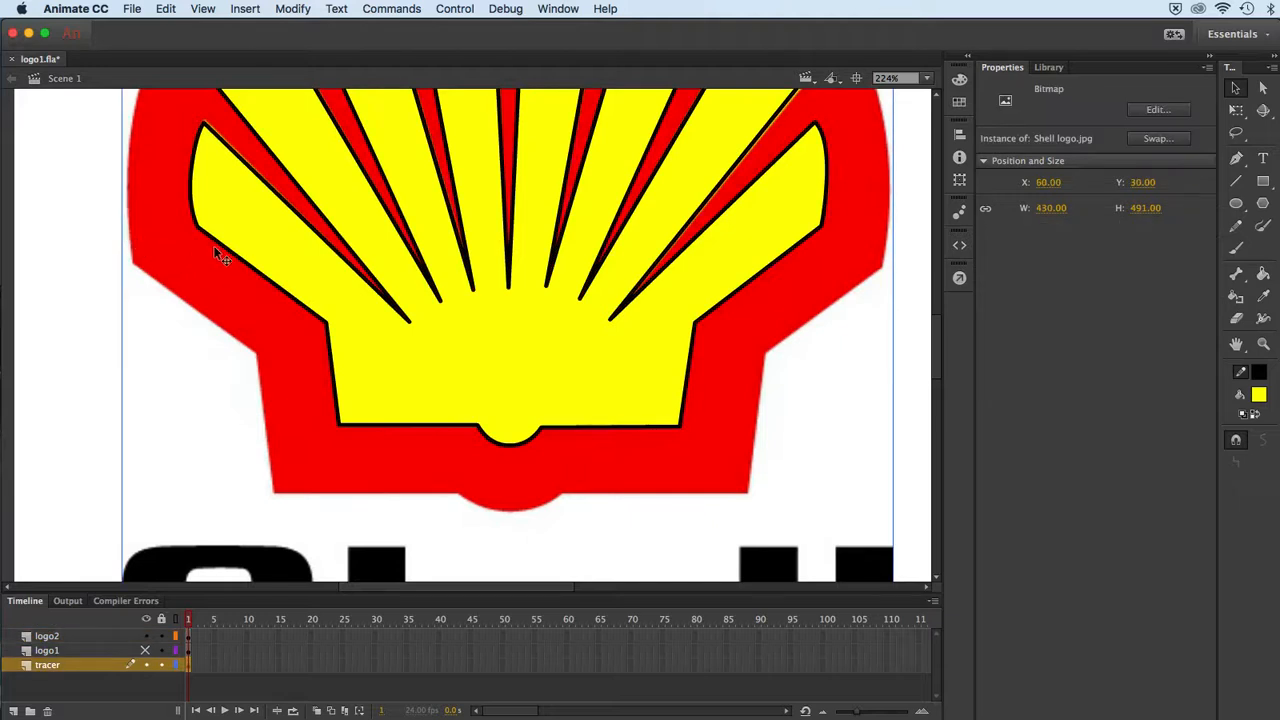
- Open the yellow shell drawing object, delete its entire black outline, and return to Scene 1
{"action": "left_click", "coordinate": [222, 252]}
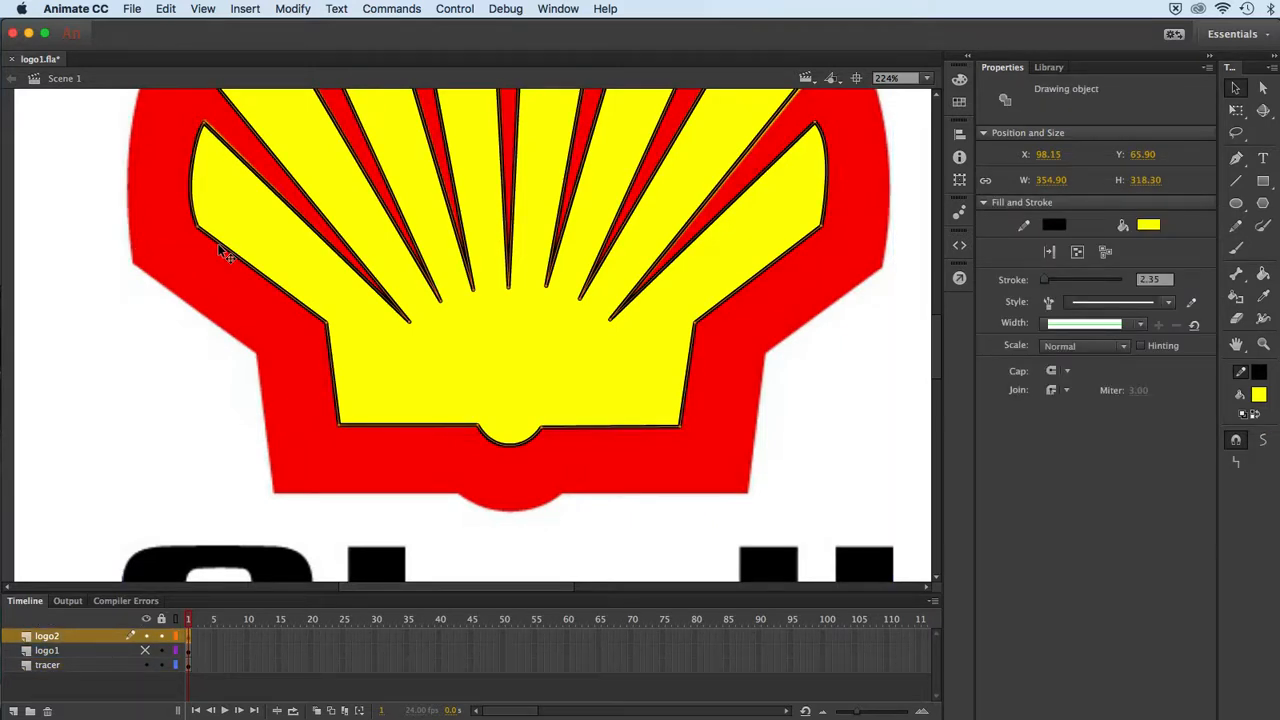
{"action": "double_click", "coordinate": [222, 252]}
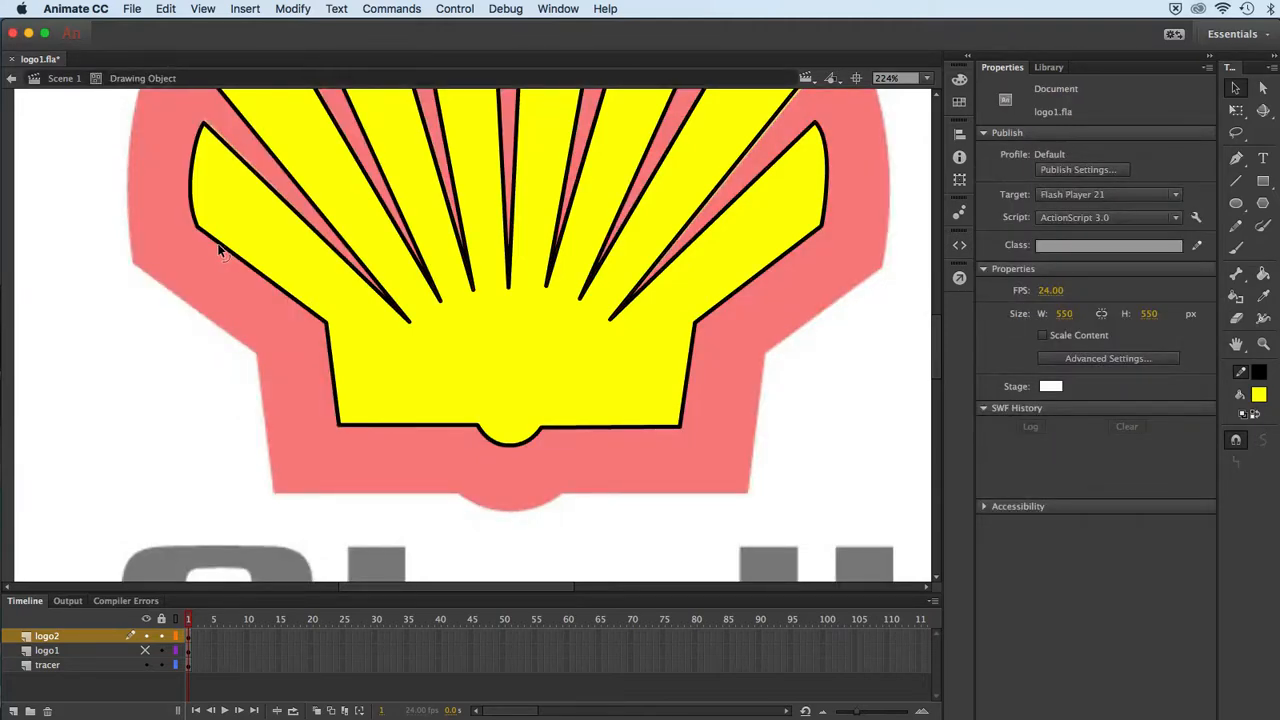
{"action": "left_click", "coordinate": [222, 252]}
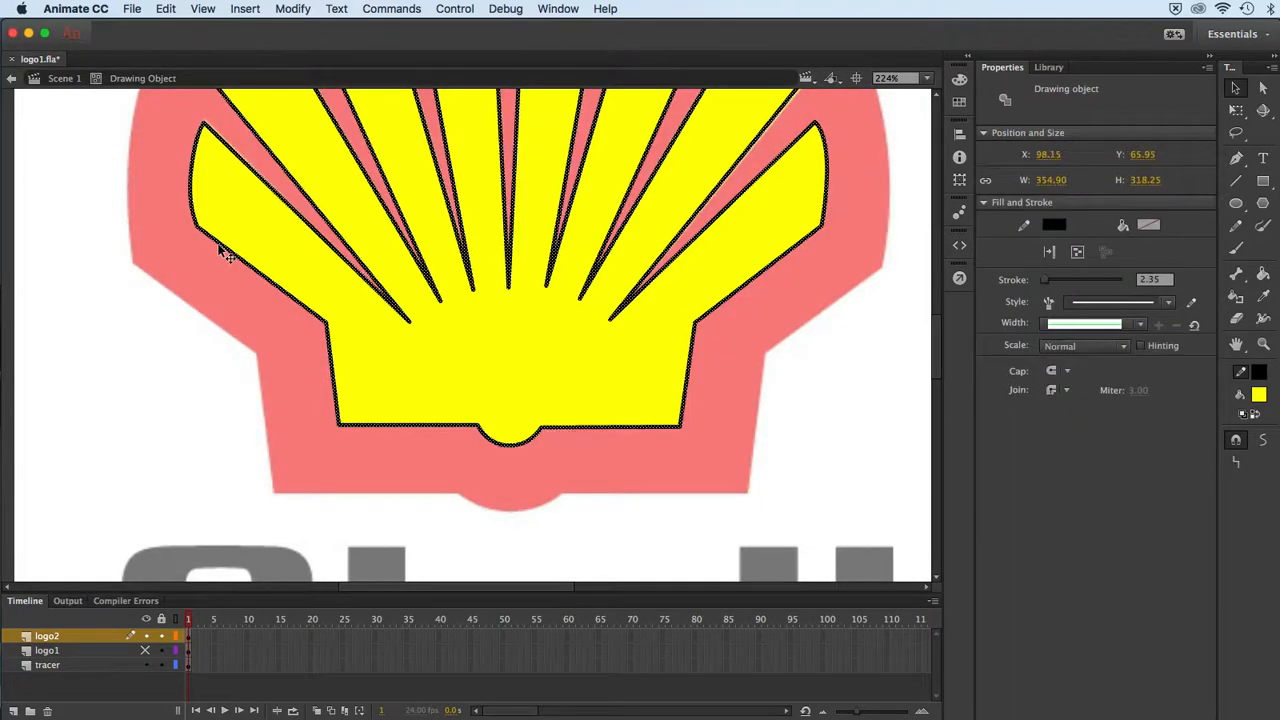
{"action": "key", "text": "Delete"}
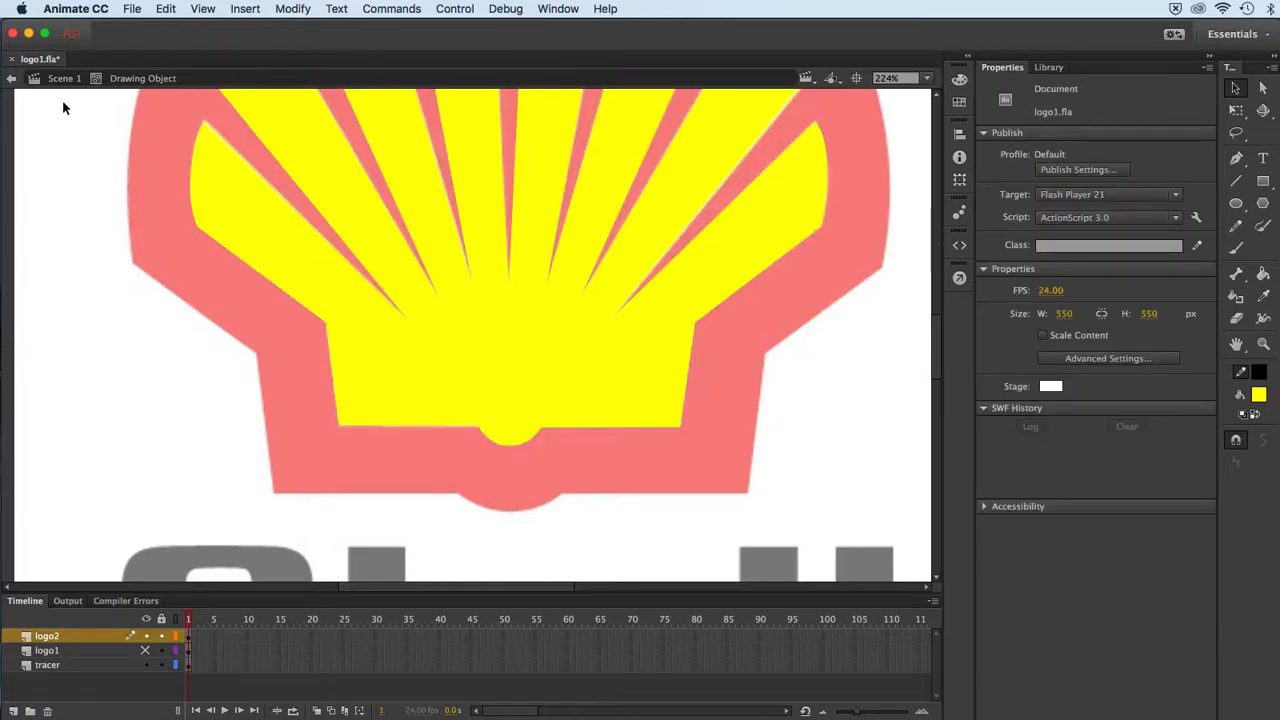
{"action": "left_click", "coordinate": [9, 80]}
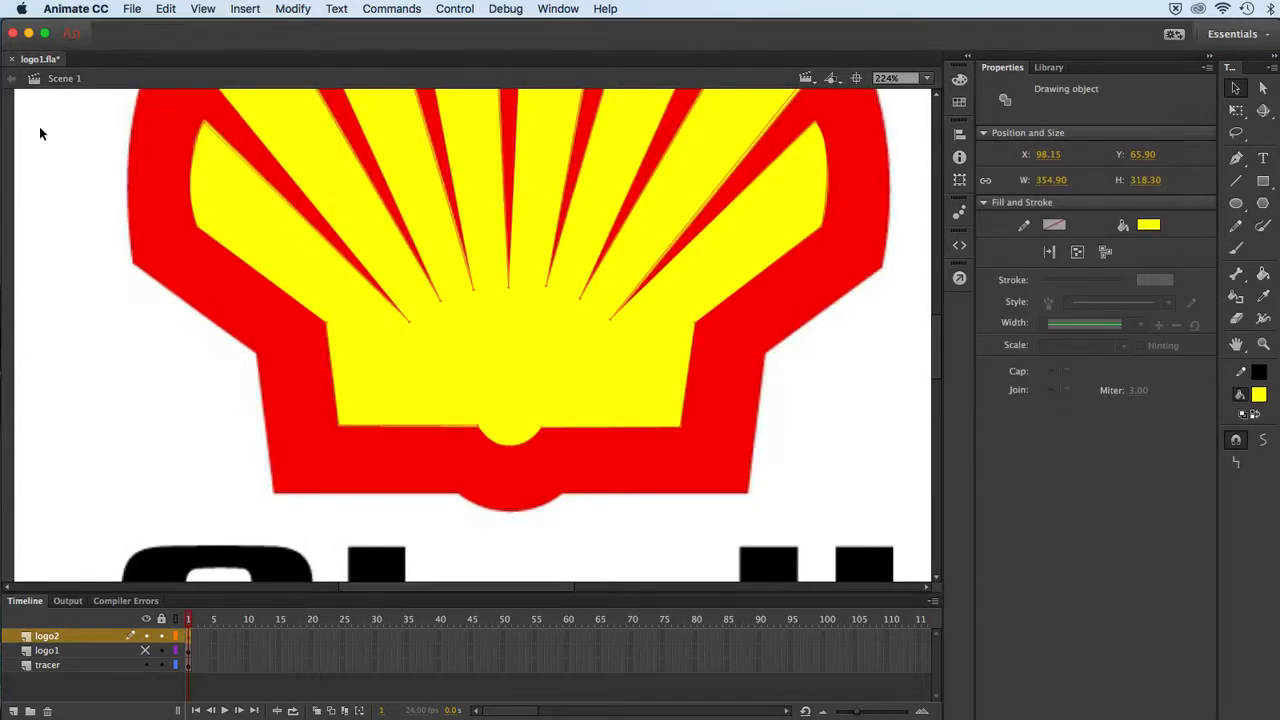
- Show the logo1 layer and hide the tracer layer
{"action": "key", "text": "super+minus"}
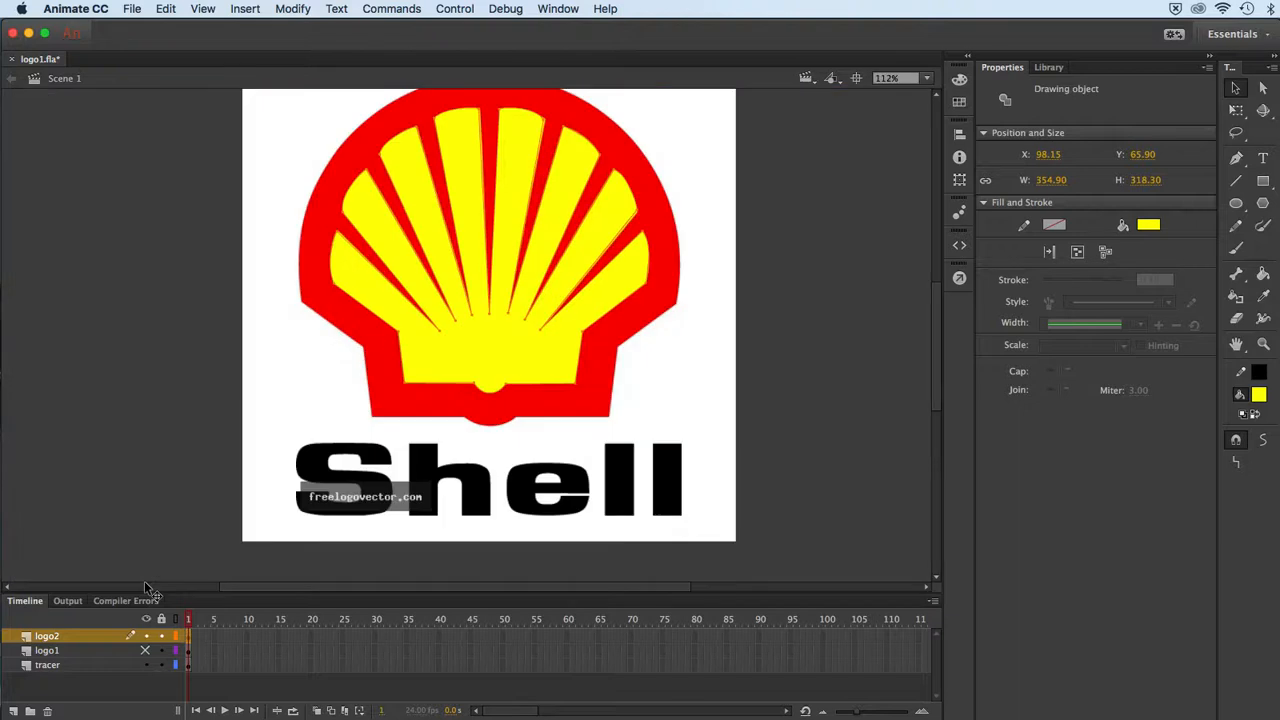
{"action": "left_click", "coordinate": [146, 652]}
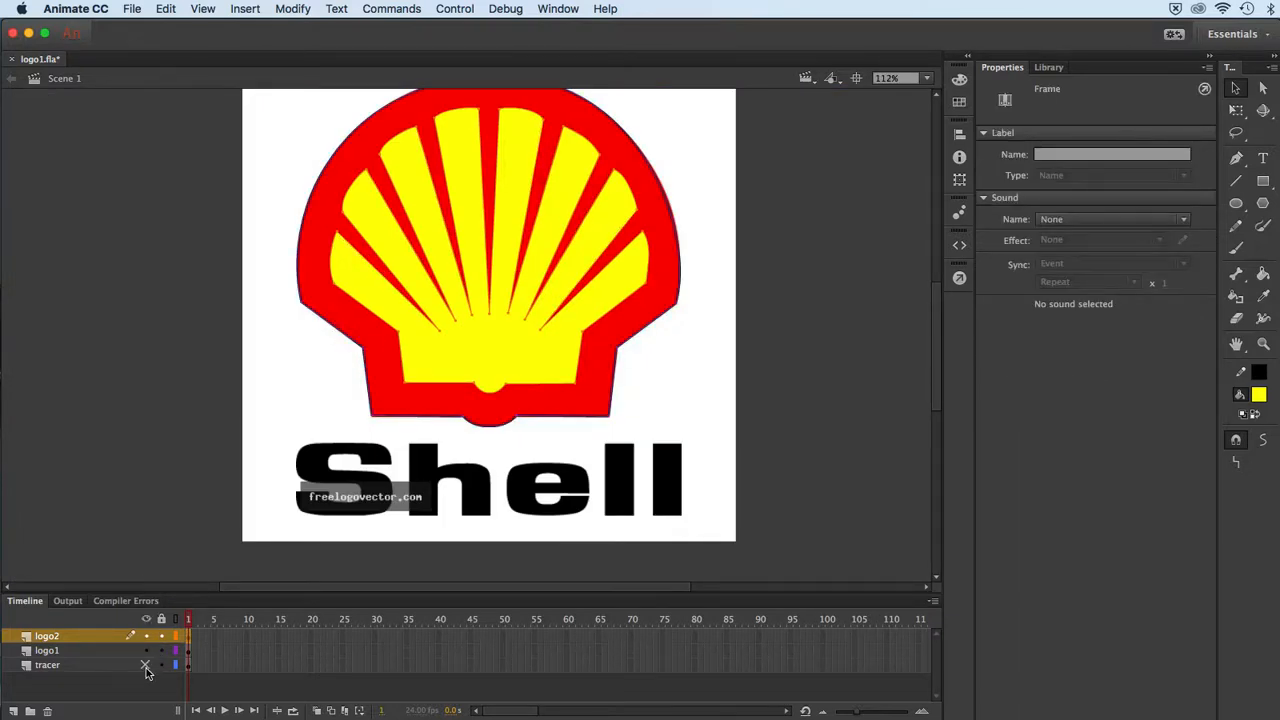
{"action": "left_click", "coordinate": [146, 665]}
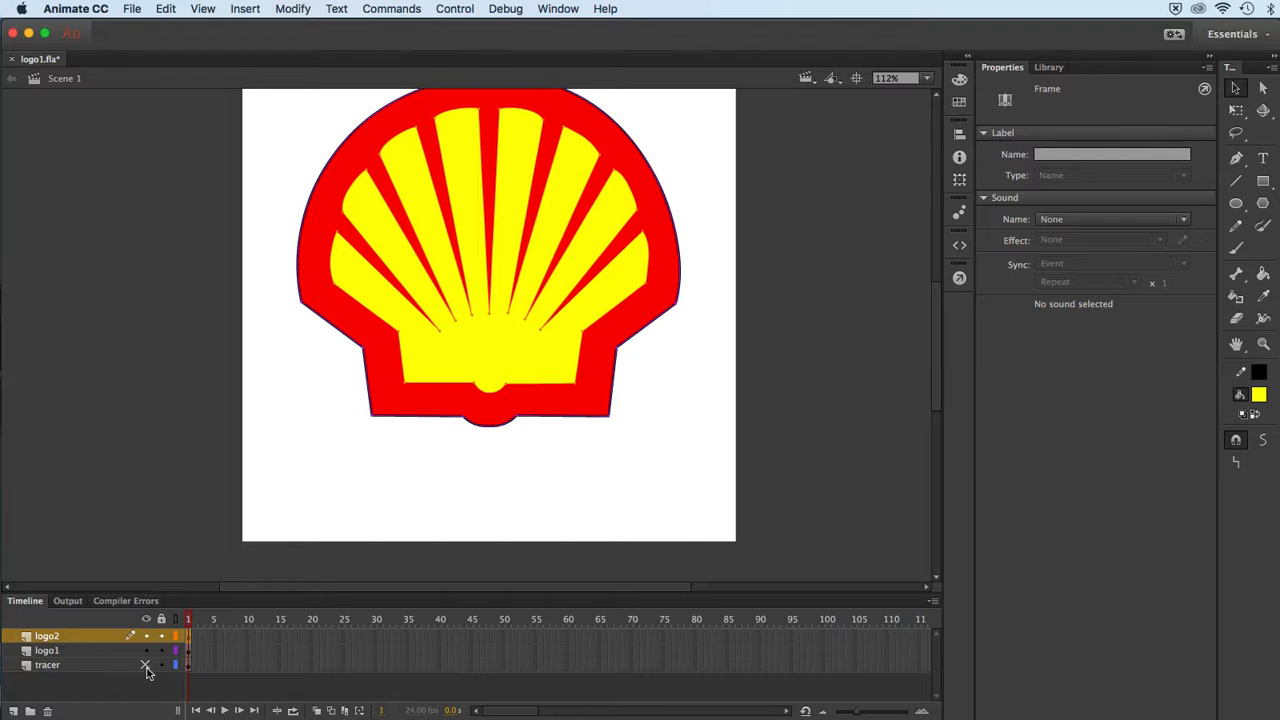
- Open the red shell drawing object on logo1, remove its entire black outline, and return to Scene 1
{"action": "double_click", "coordinate": [381, 420]}
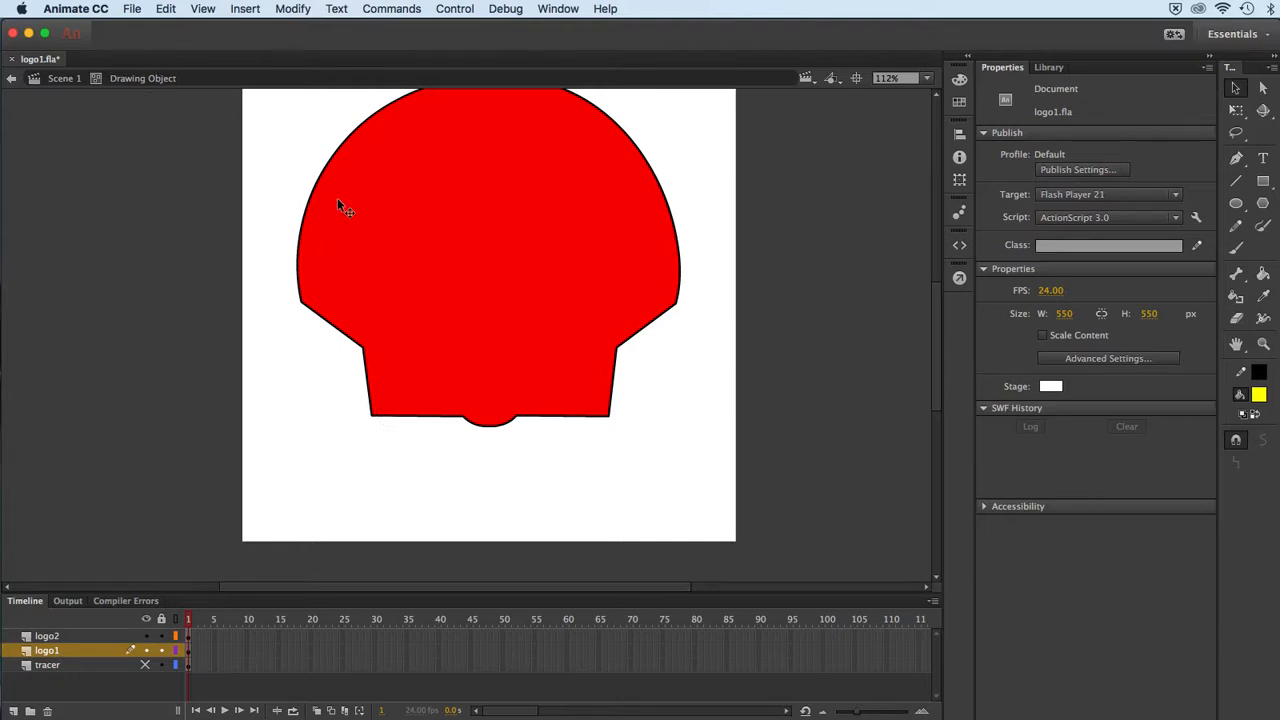
{"action": "scroll", "coordinate": [337, 198], "scroll_direction": "up", "scroll_amount": 3}
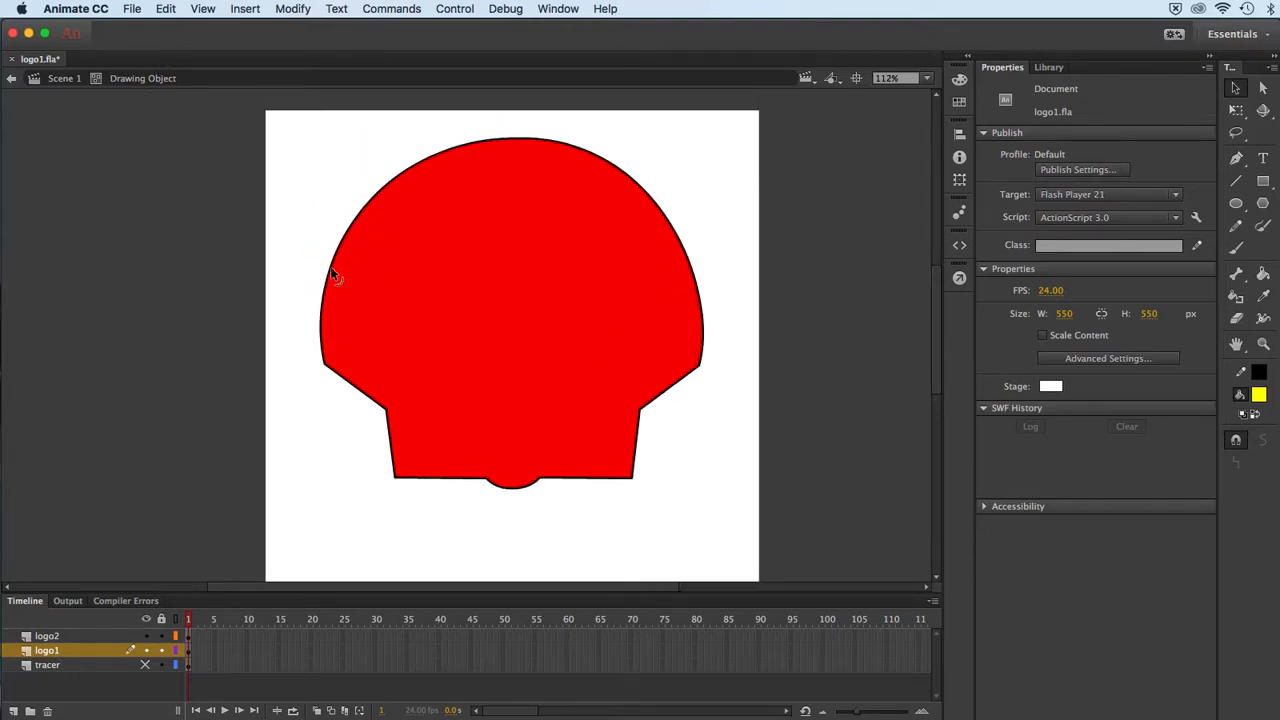
{"action": "left_click", "coordinate": [331, 268]}
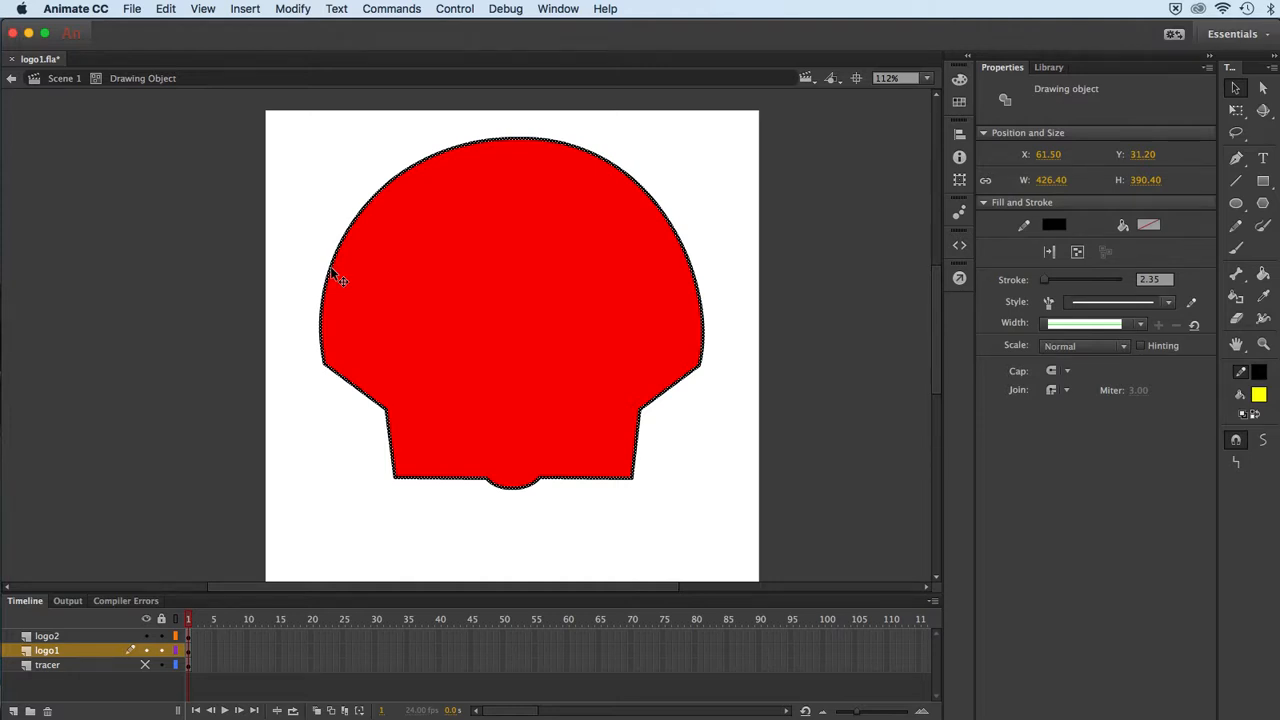
{"action": "key", "text": "Escape"}
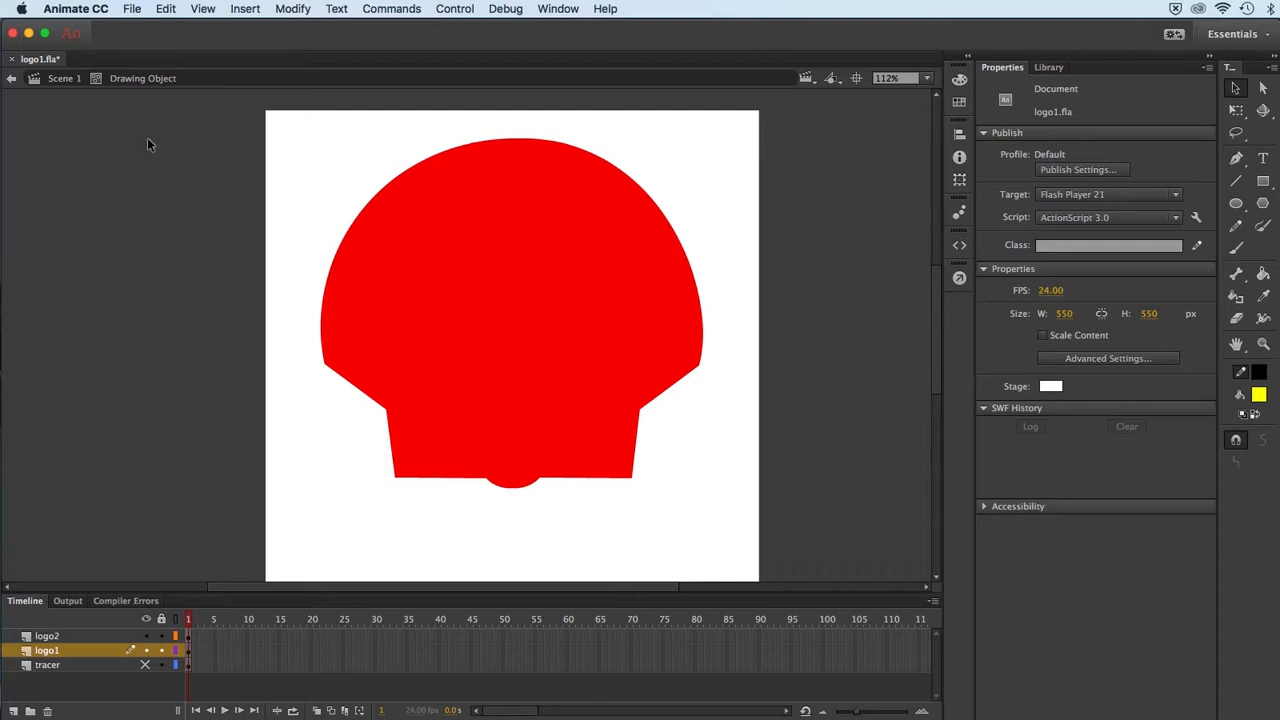
{"action": "left_click", "coordinate": [13, 80]}
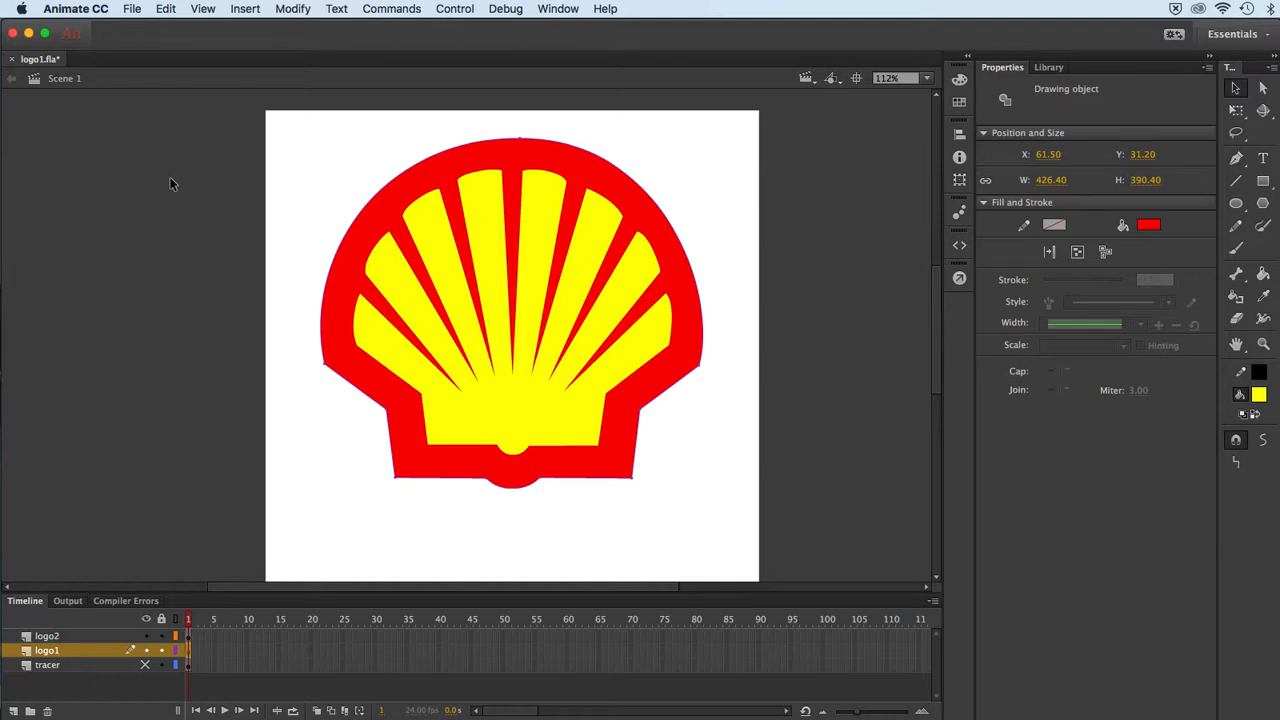
- Show the tracer layer and select the yellow shell on logo2 to examine its selection outline up close
{"action": "left_click", "coordinate": [146, 666]}
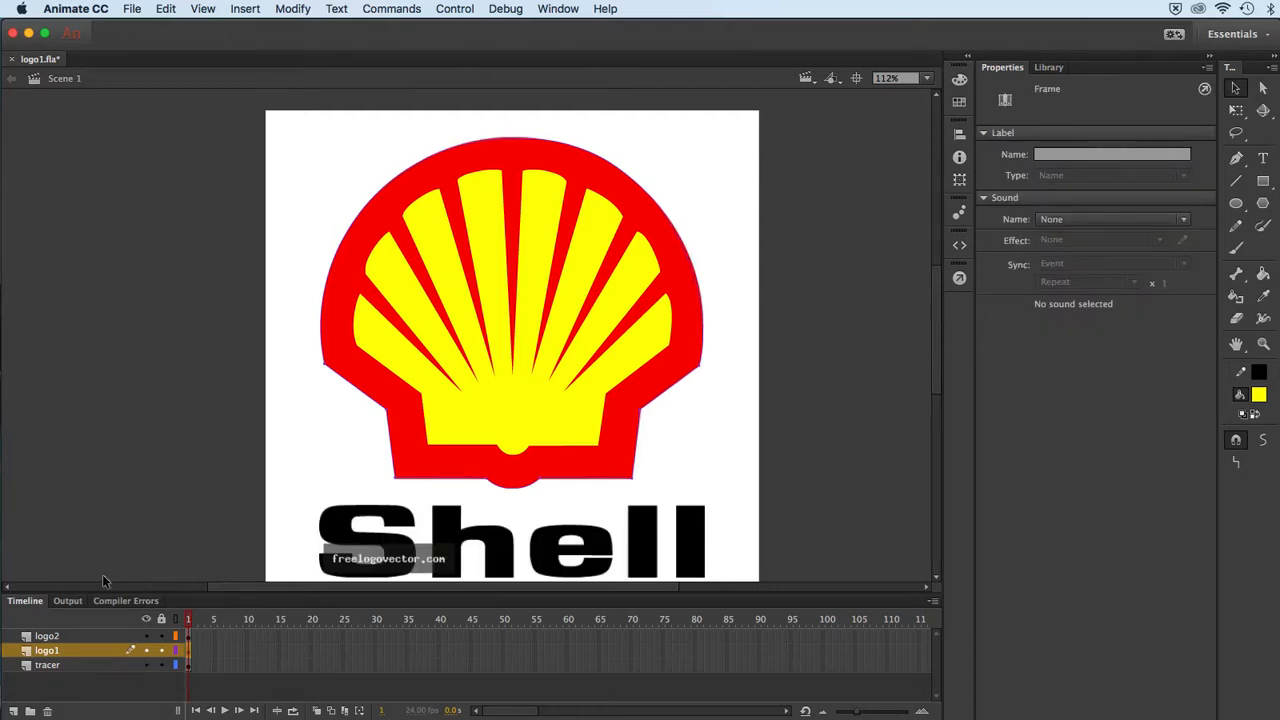
{"action": "left_click", "coordinate": [84, 636]}
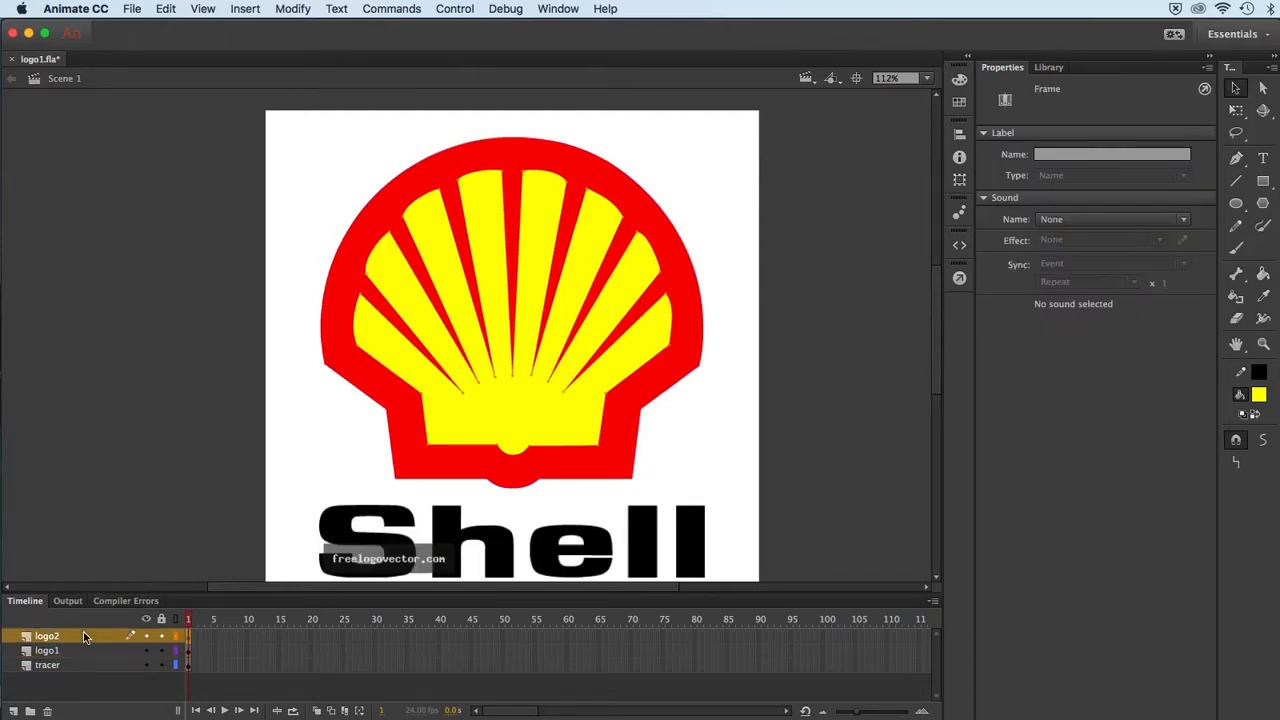
{"action": "left_click", "coordinate": [1235, 91]}
{"action": "left_click", "coordinate": [470, 426]}
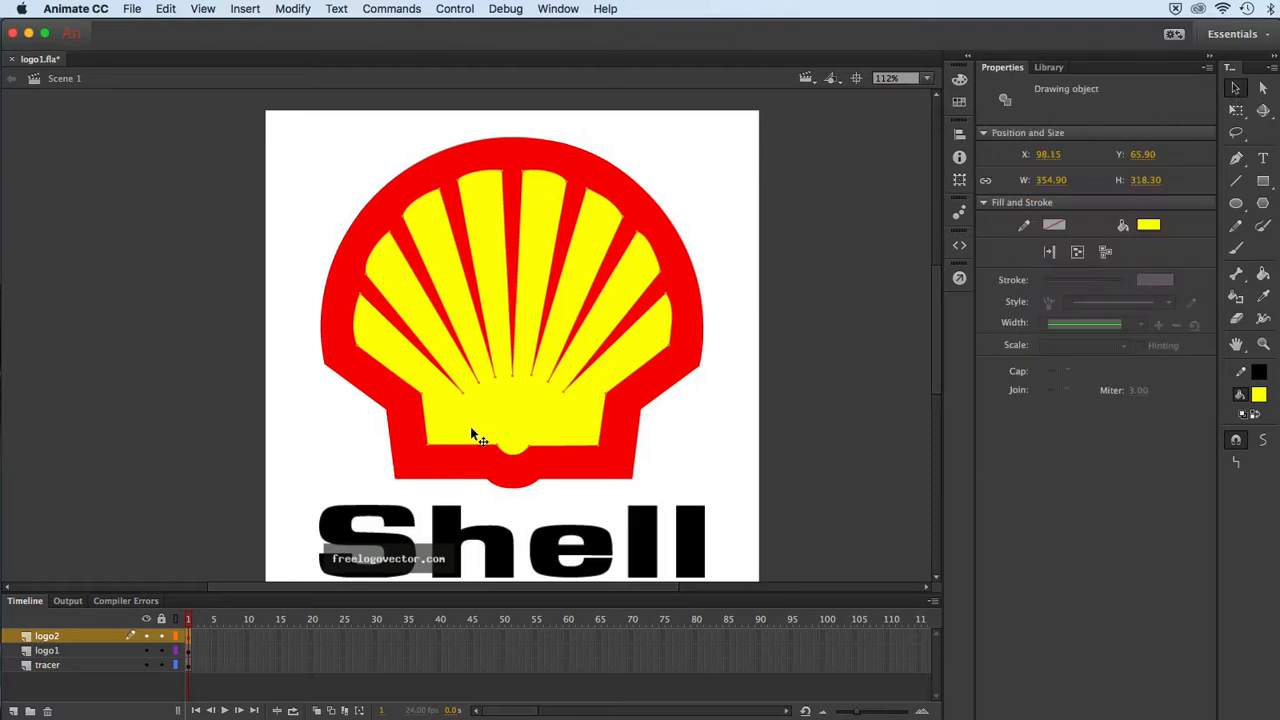
{"action": "left_click", "coordinate": [314, 423]}
{"action": "left_click", "coordinate": [500, 409]}
{"action": "key", "text": "super+equal"}
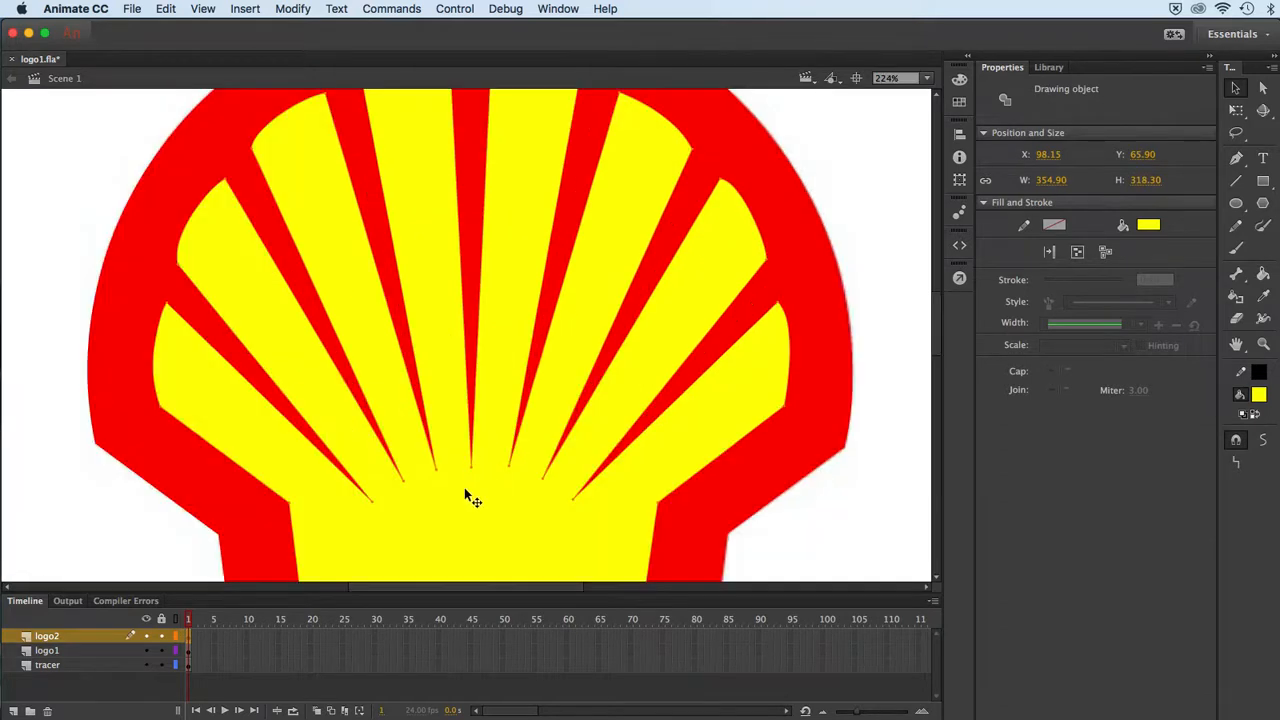
{"action": "left_click_drag", "start_coordinate": [464, 497], "coordinate": [451, 374]}
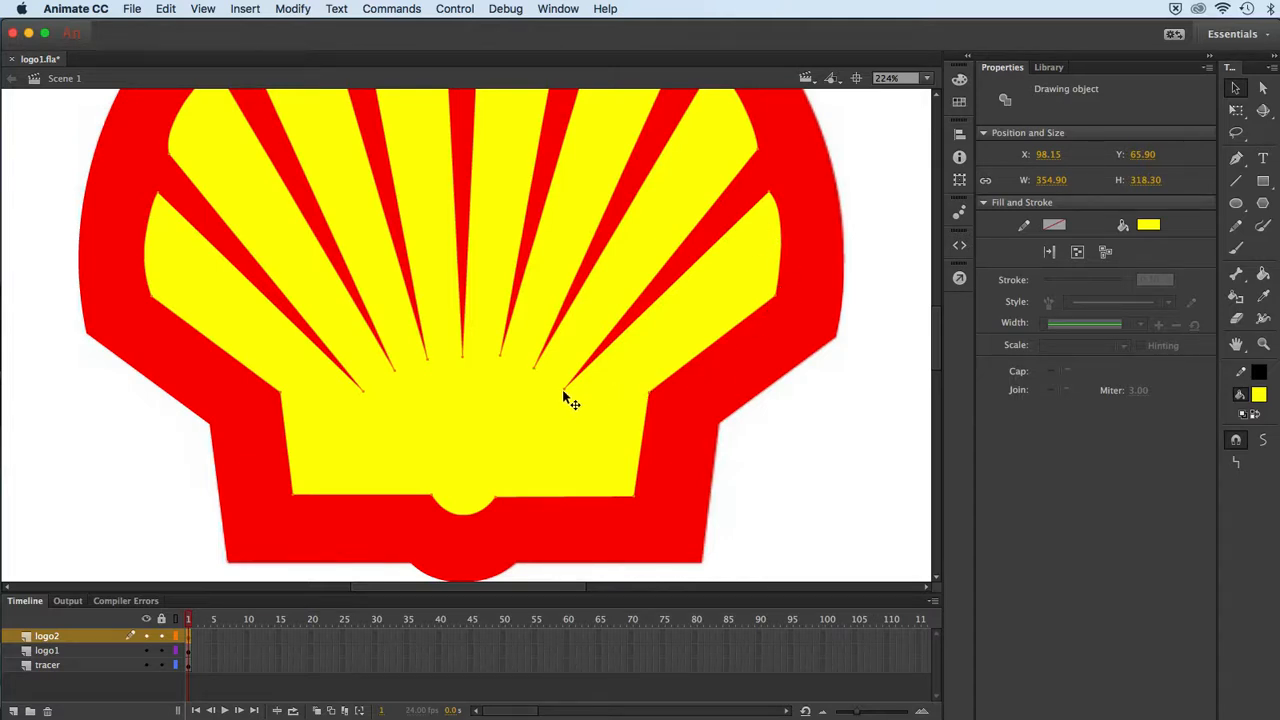
- Change the outline color of the logo2 layer to black in its layer properties
{"action": "right_click", "coordinate": [175, 640]}
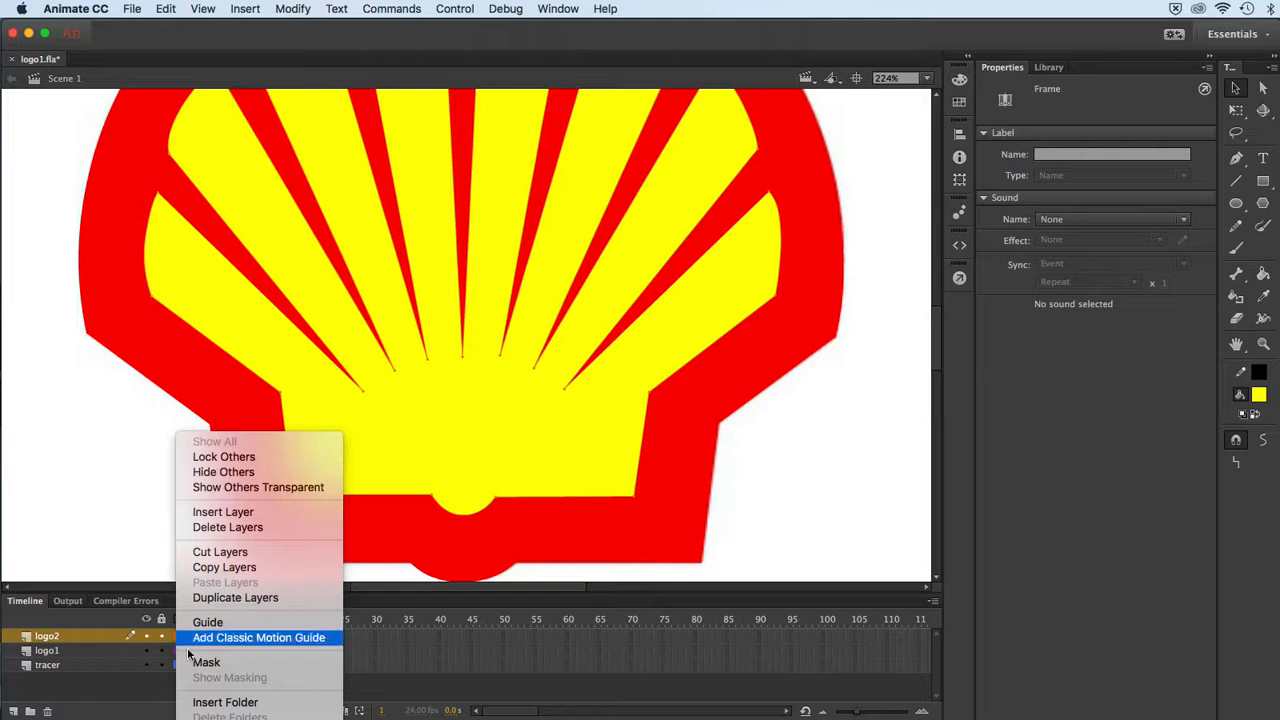
{"action": "left_click", "coordinate": [225, 718]}
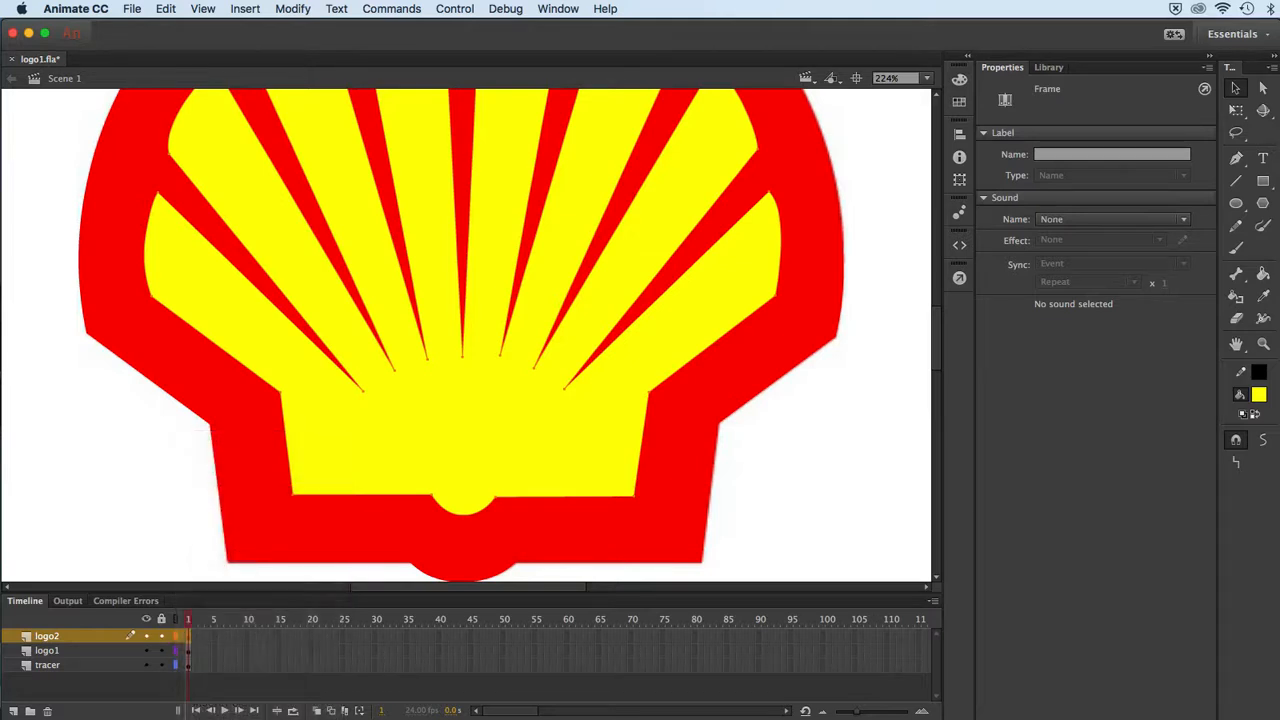
{"action": "left_click_drag", "start_coordinate": [495, 338], "coordinate": [284, 191]}
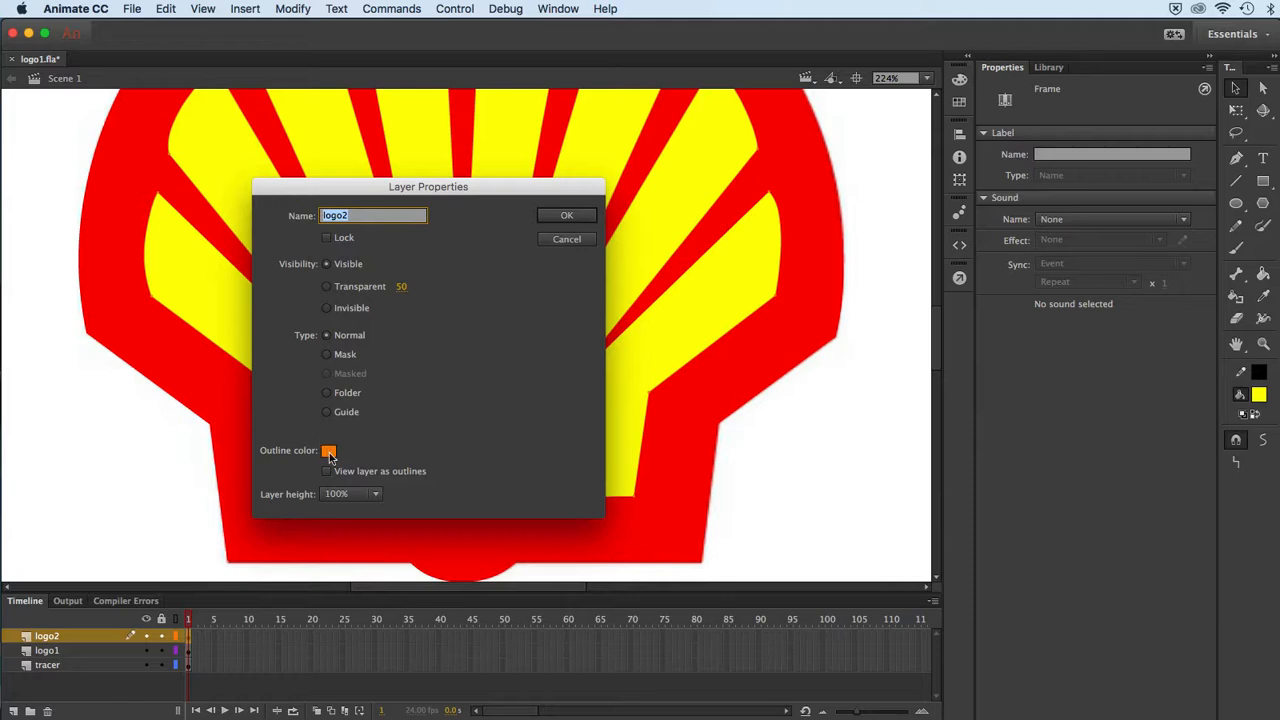
{"action": "left_click", "coordinate": [329, 452]}
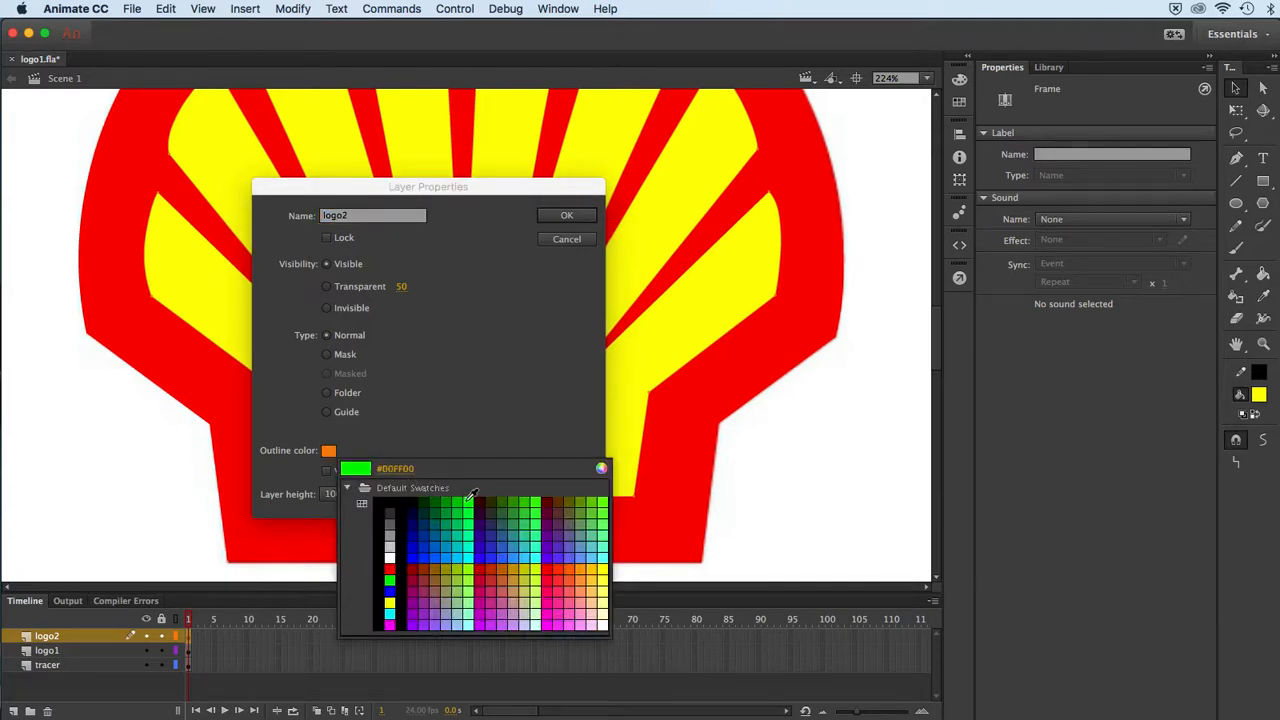
{"action": "left_click", "coordinate": [392, 509]}
{"action": "left_click", "coordinate": [554, 219]}
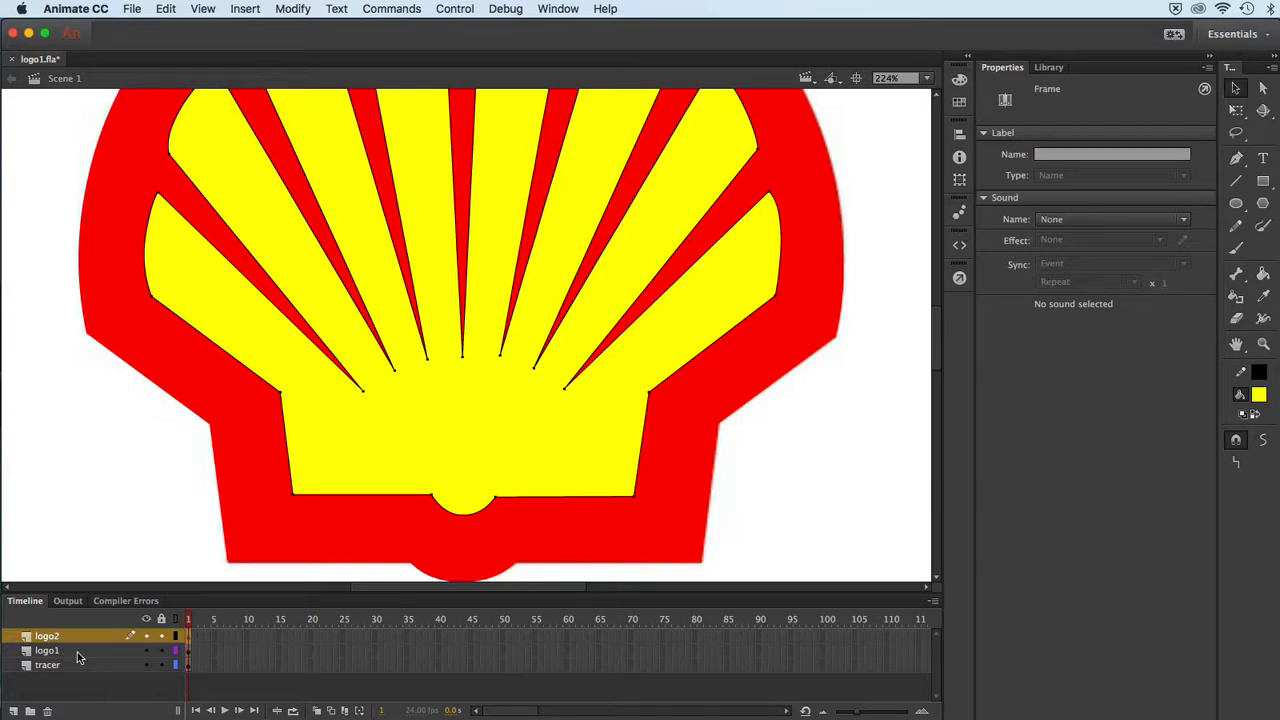
{"action": "left_click", "coordinate": [133, 474]}
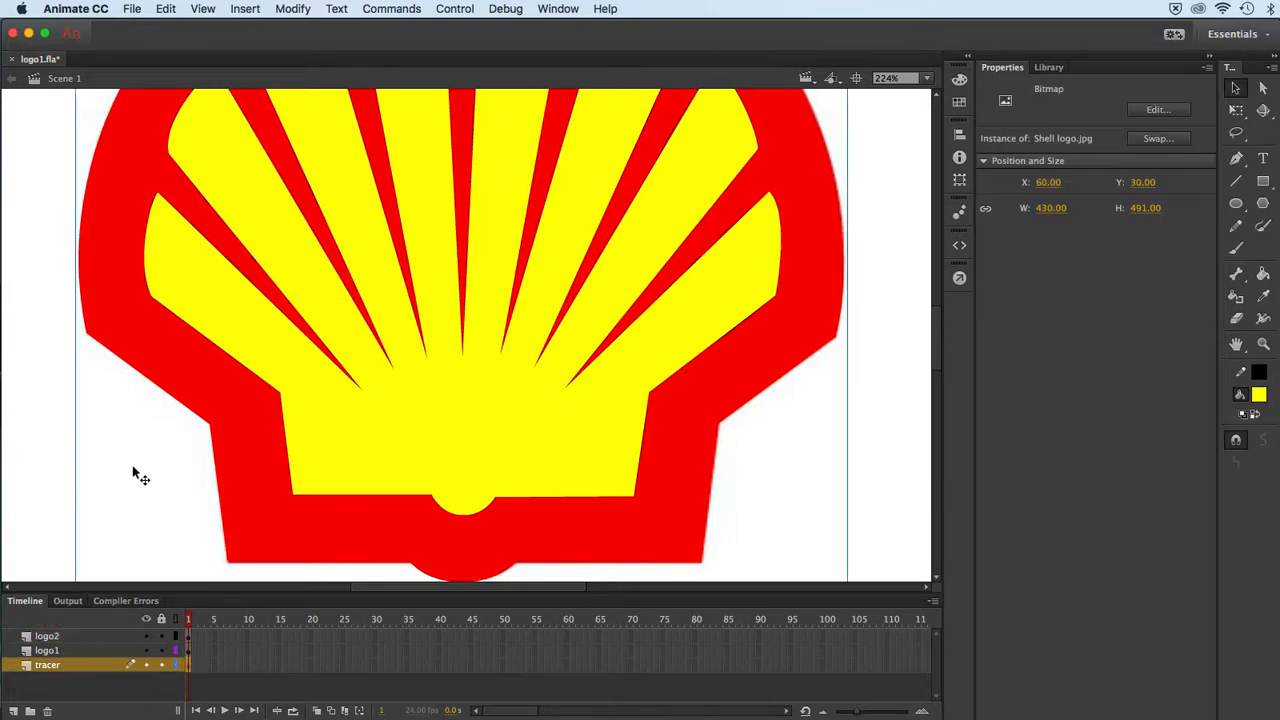
{"action": "left_click", "coordinate": [55, 429]}
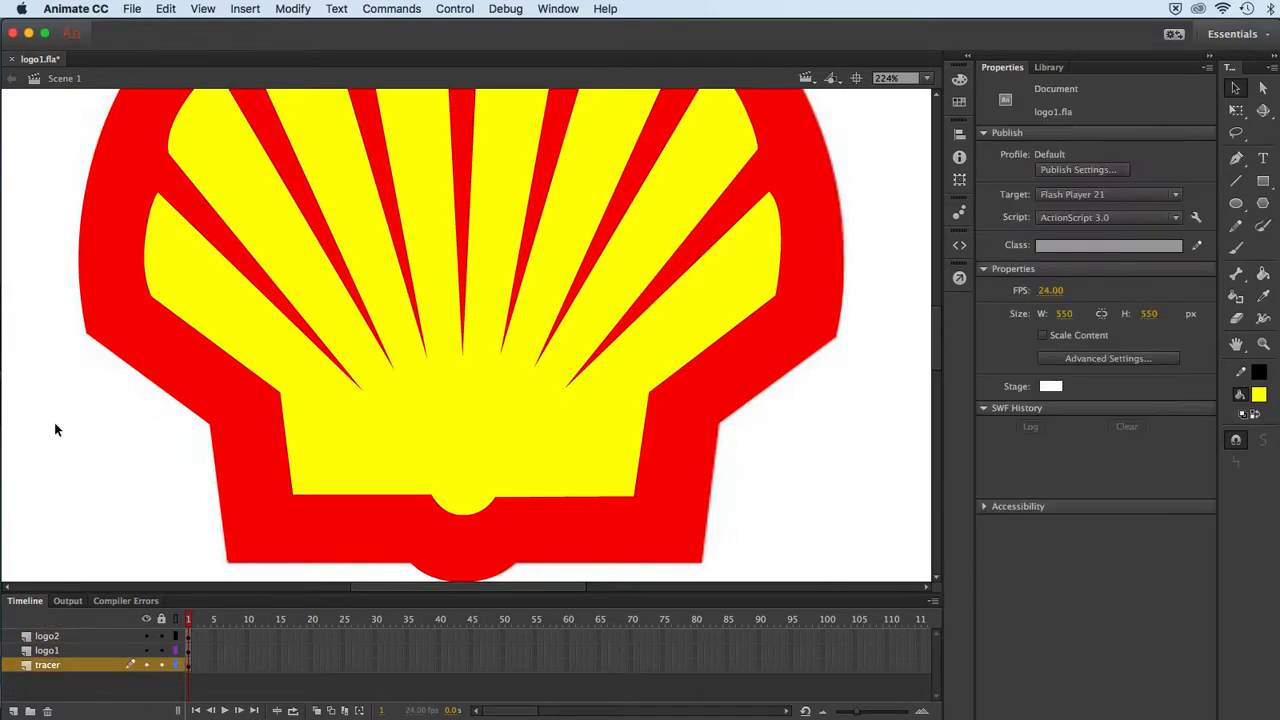
- Cut the yellow shell from logo2 and paste it in place on the logo1 layer
{"action": "left_click", "coordinate": [456, 440]}
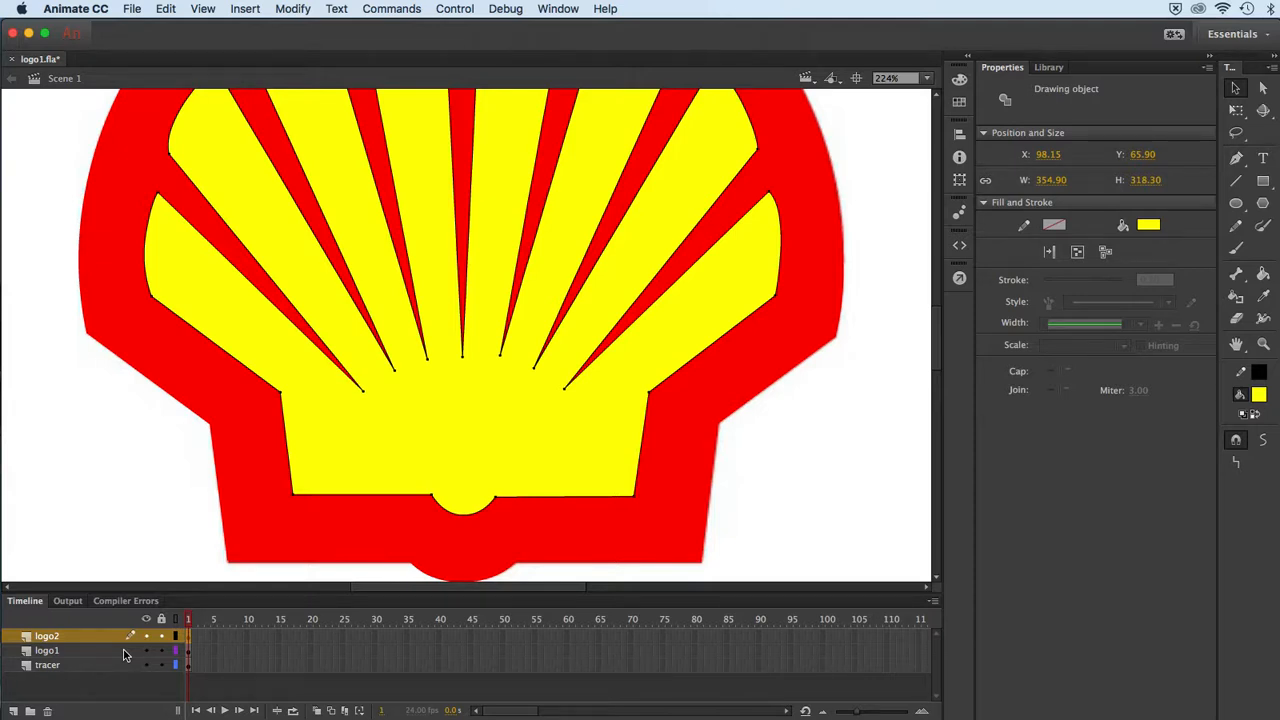
{"action": "left_click", "coordinate": [160, 9]}
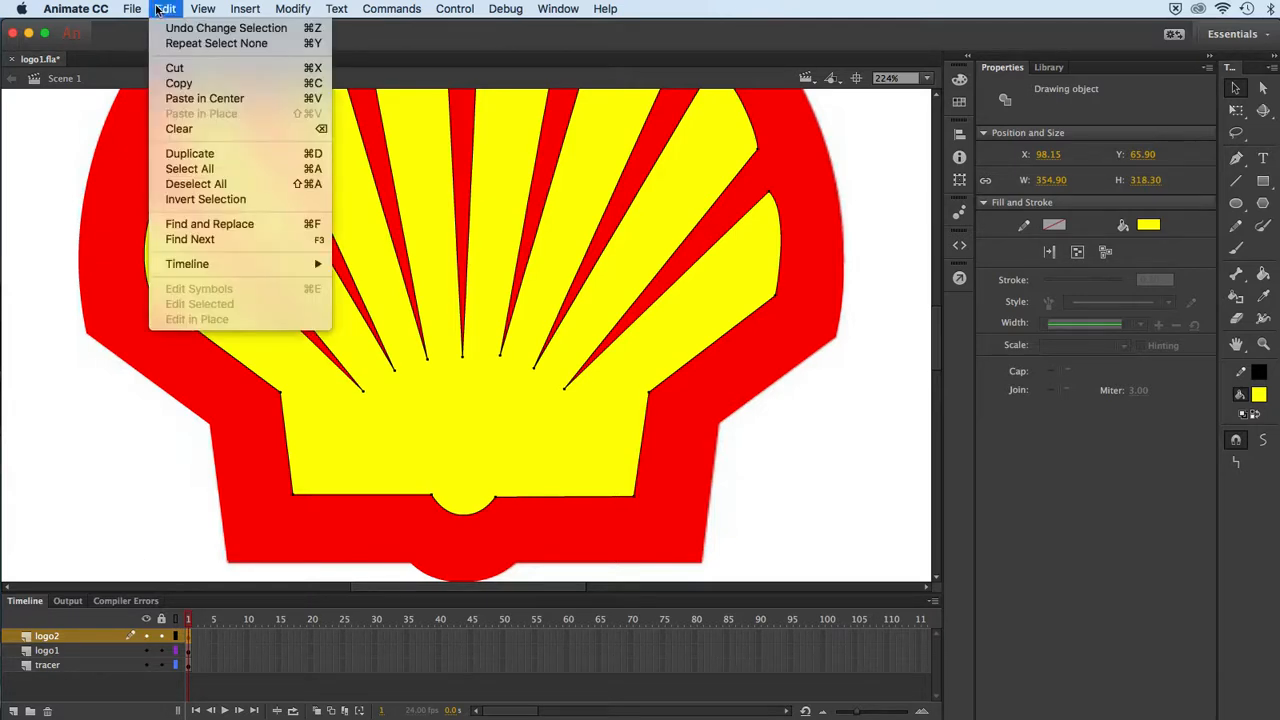
{"action": "left_click", "coordinate": [173, 67]}
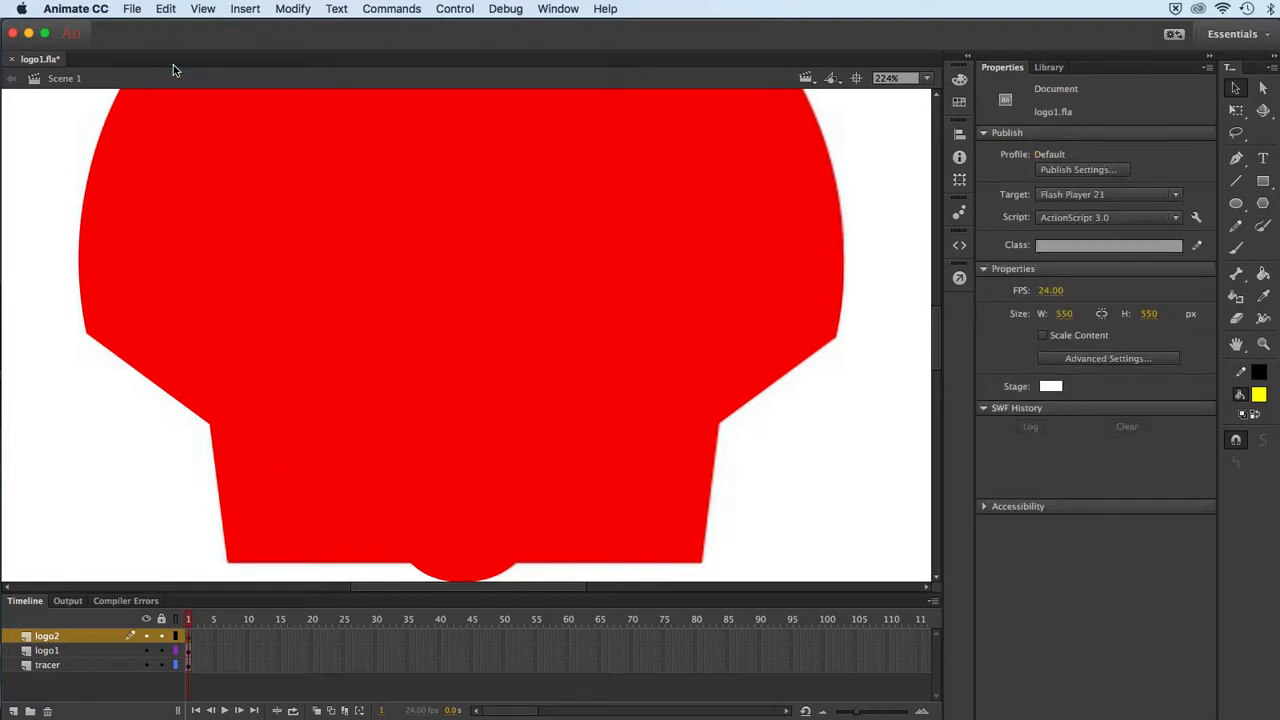
{"action": "left_click", "coordinate": [80, 652]}
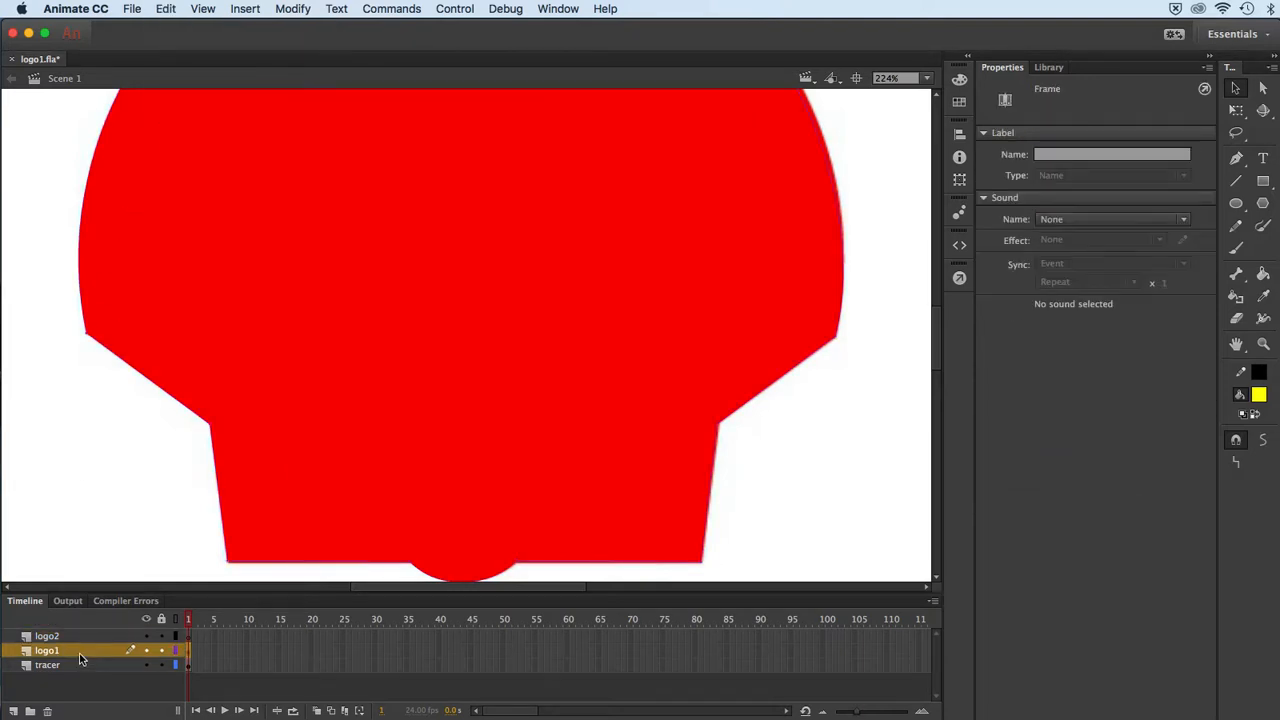
{"action": "left_click", "coordinate": [164, 8]}
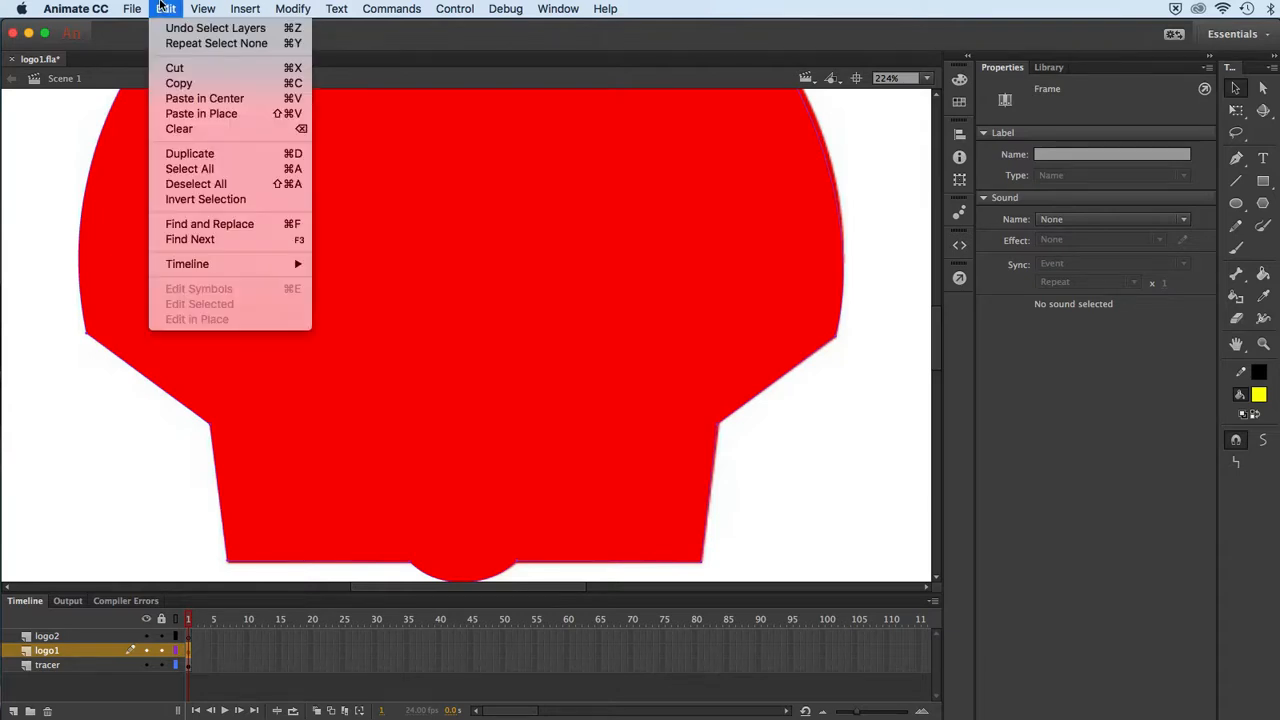
{"action": "left_click", "coordinate": [197, 115]}
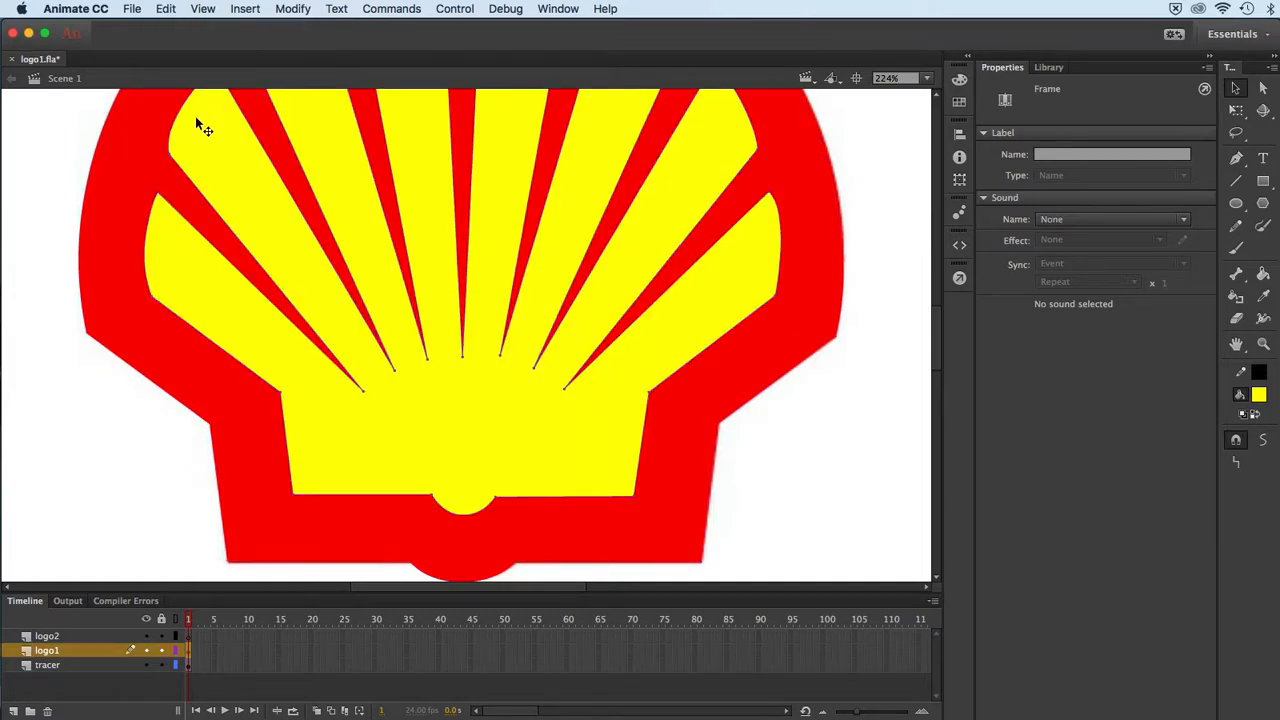
{"action": "key", "text": "super+minus"}
{"action": "left_click", "coordinate": [178, 212]}
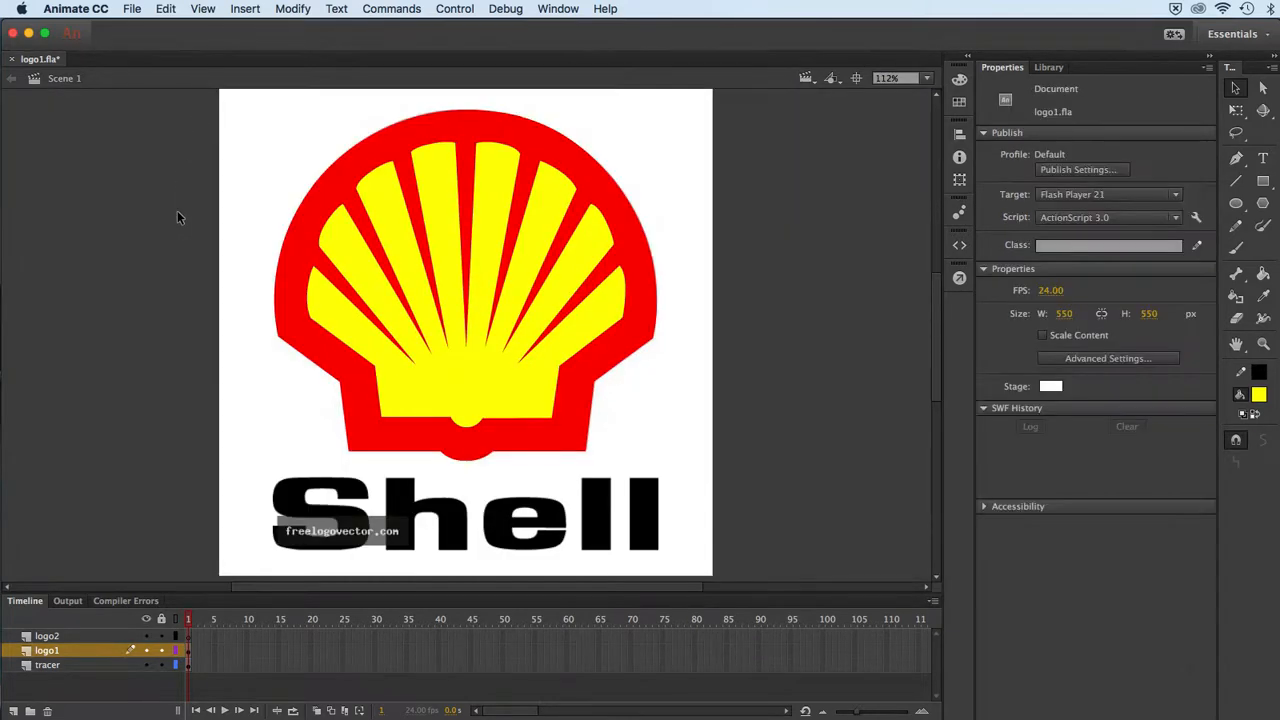
- Hide the tracer and logo2 layers and check whether the red and yellow shells on logo1 can be selected separately
{"action": "left_click", "coordinate": [145, 664]}
{"action": "left_click", "coordinate": [145, 636]}
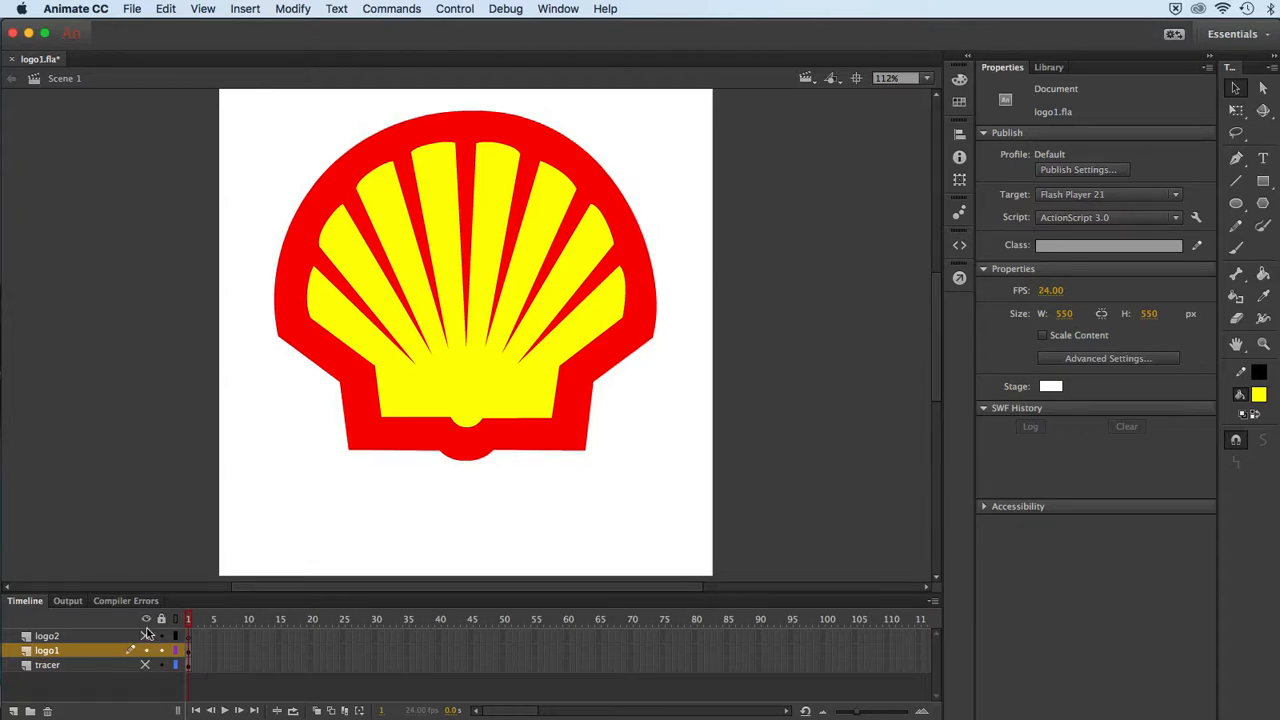
{"action": "left_click", "coordinate": [414, 410]}
{"action": "left_click", "coordinate": [390, 437]}
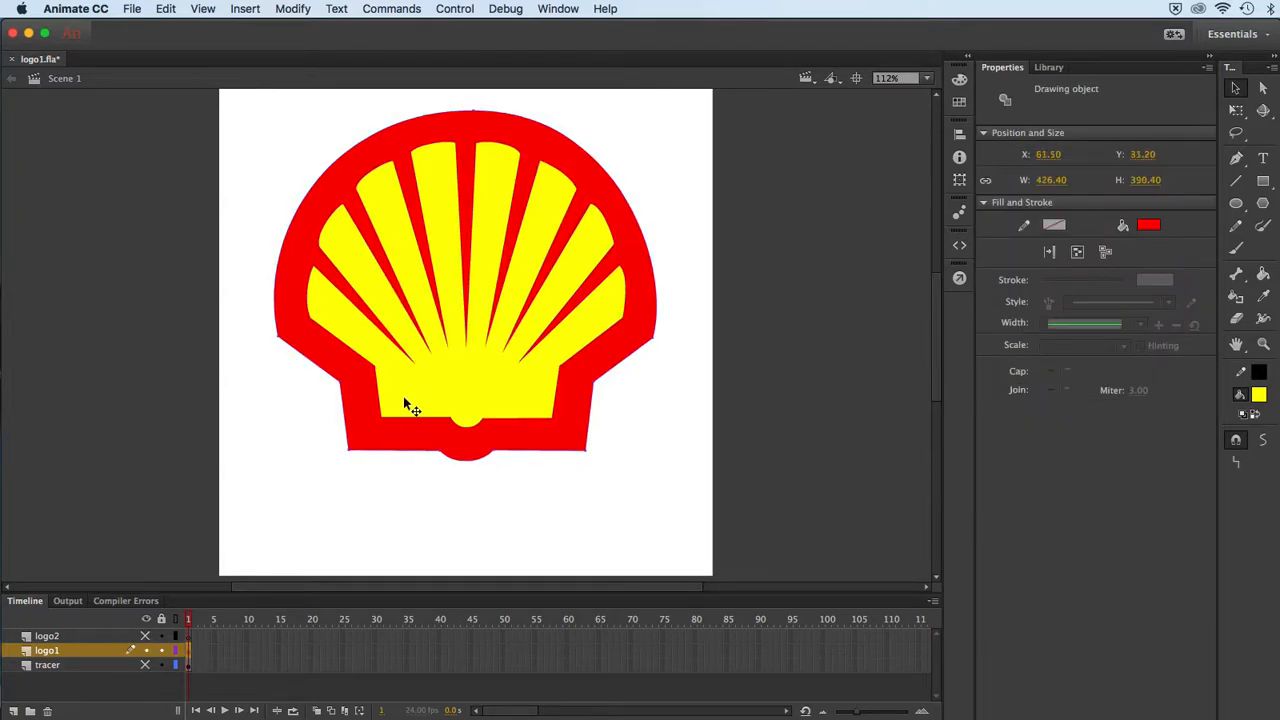
{"action": "left_click", "coordinate": [405, 396]}
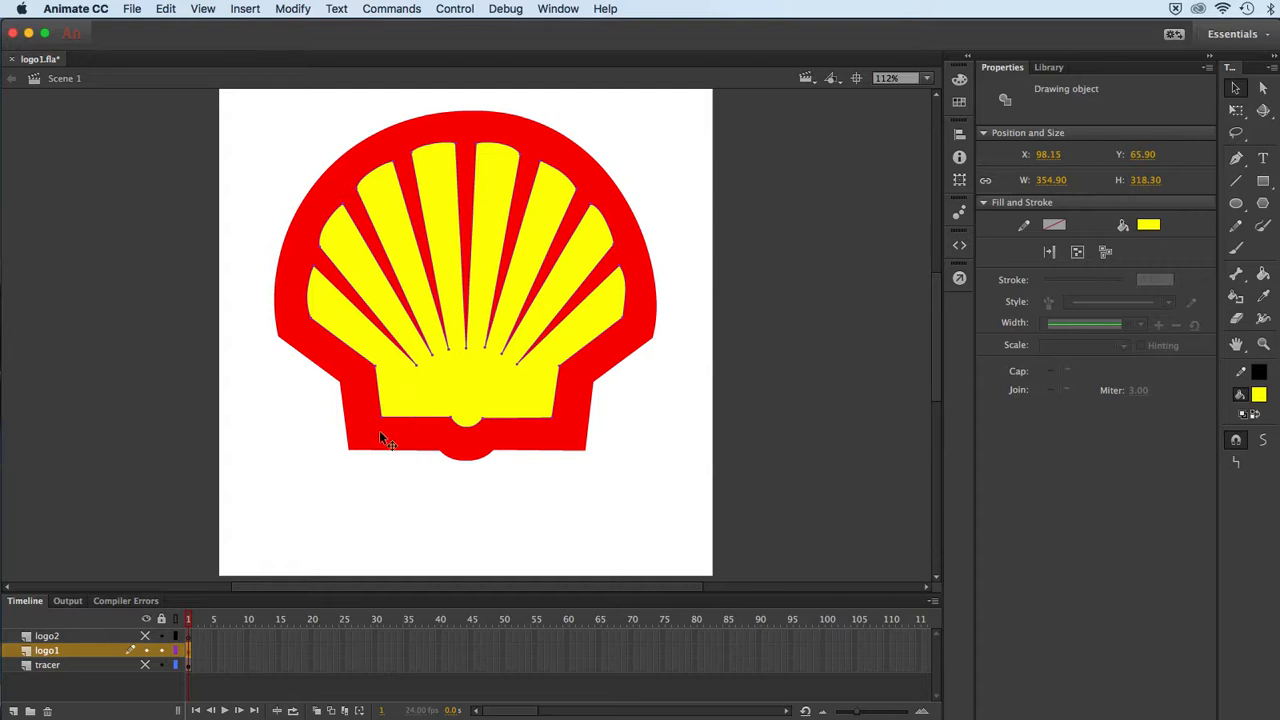
{"action": "left_click", "coordinate": [380, 435]}
{"action": "left_click", "coordinate": [420, 392]}
{"action": "left_click_drag", "start_coordinate": [420, 392], "coordinate": [514, 377]}
{"action": "left_click", "coordinate": [86, 468]}
- Make the tracer layer visible while keeping logo2 hidden
{"action": "left_click", "coordinate": [145, 636]}
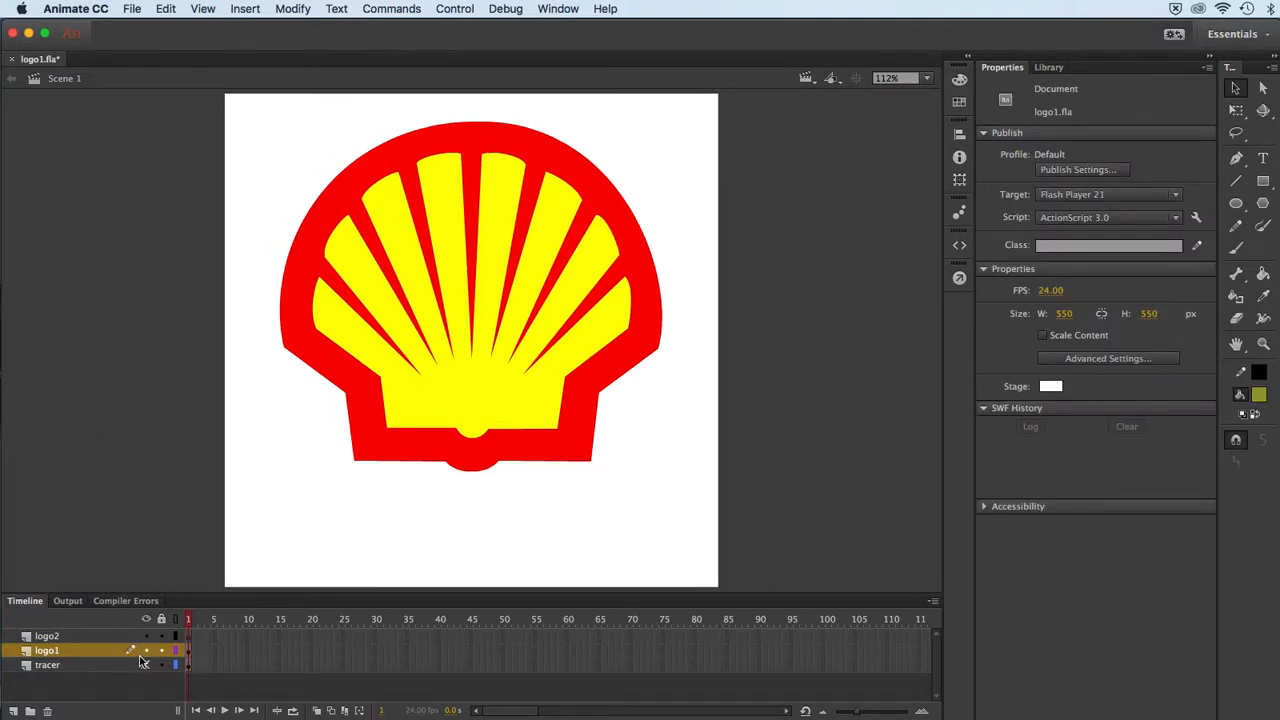
{"action": "left_click", "coordinate": [145, 665]}
{"action": "left_click", "coordinate": [145, 636]}
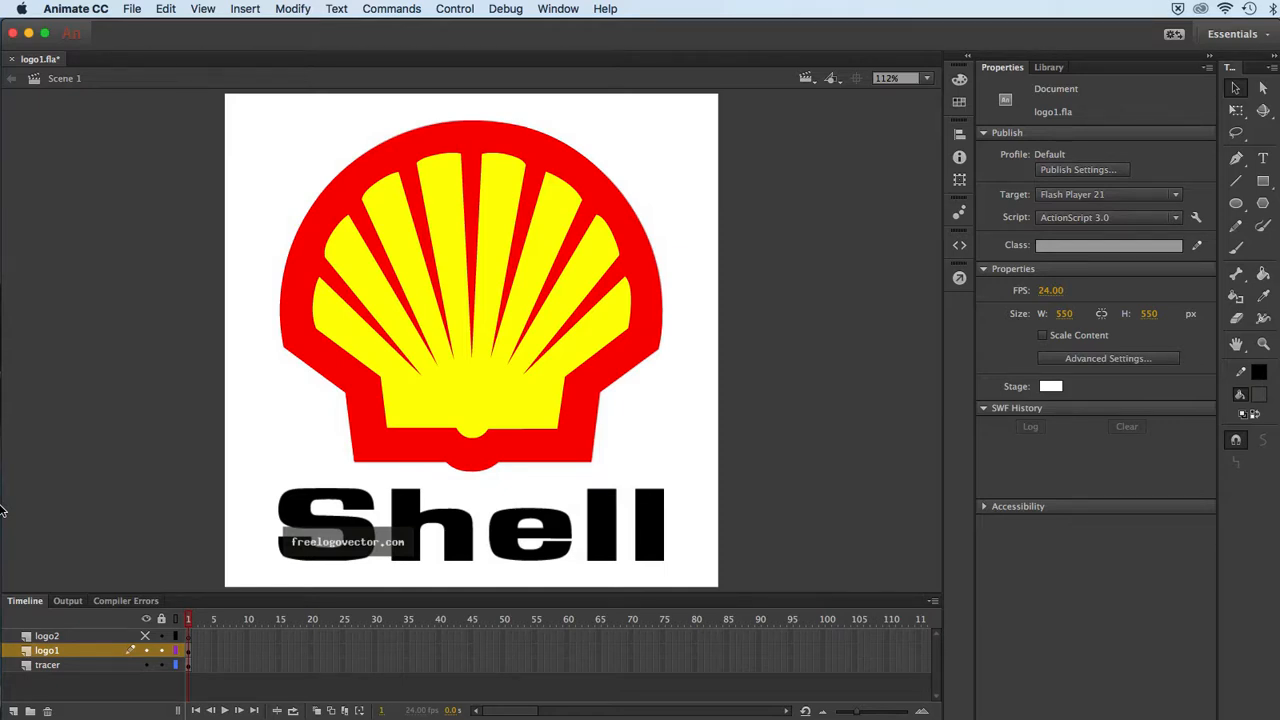
- Draw a closed four-sided diamond about 93 × 52 px on logo1 with the Pen tool, inside the yellow shell's base
{"action": "left_click", "coordinate": [67, 653]}
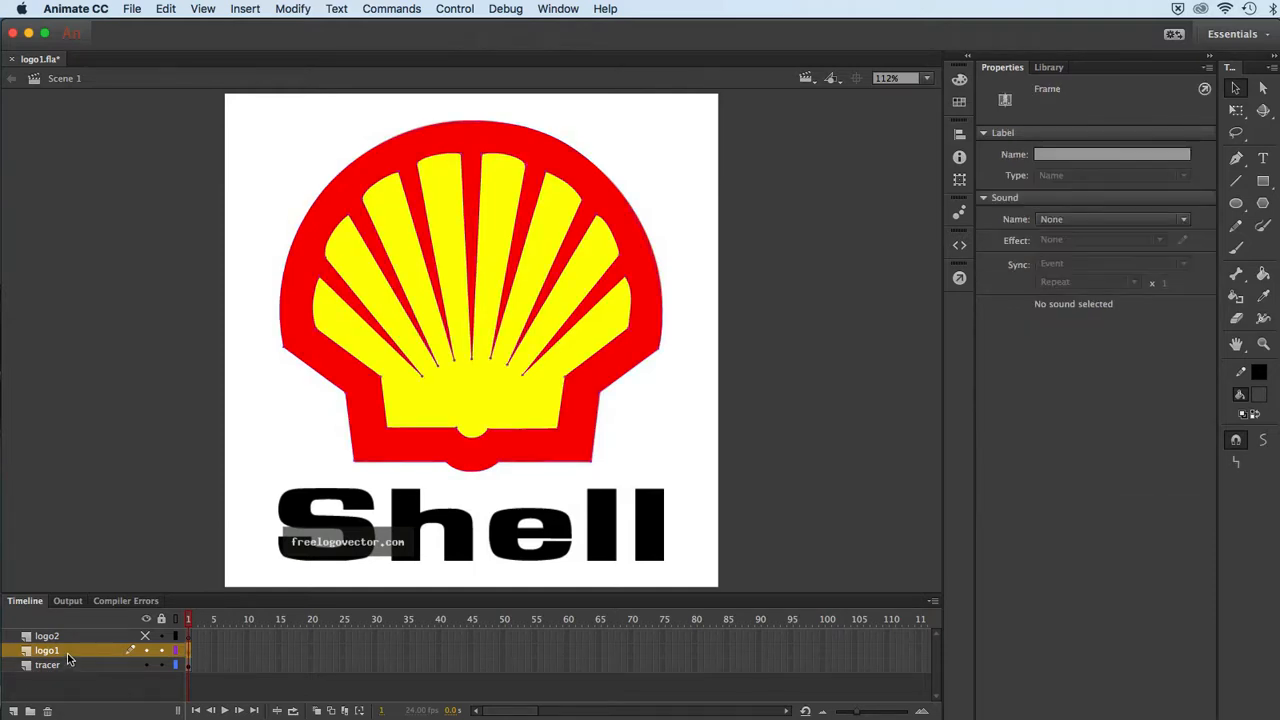
{"action": "left_click", "coordinate": [1240, 159]}
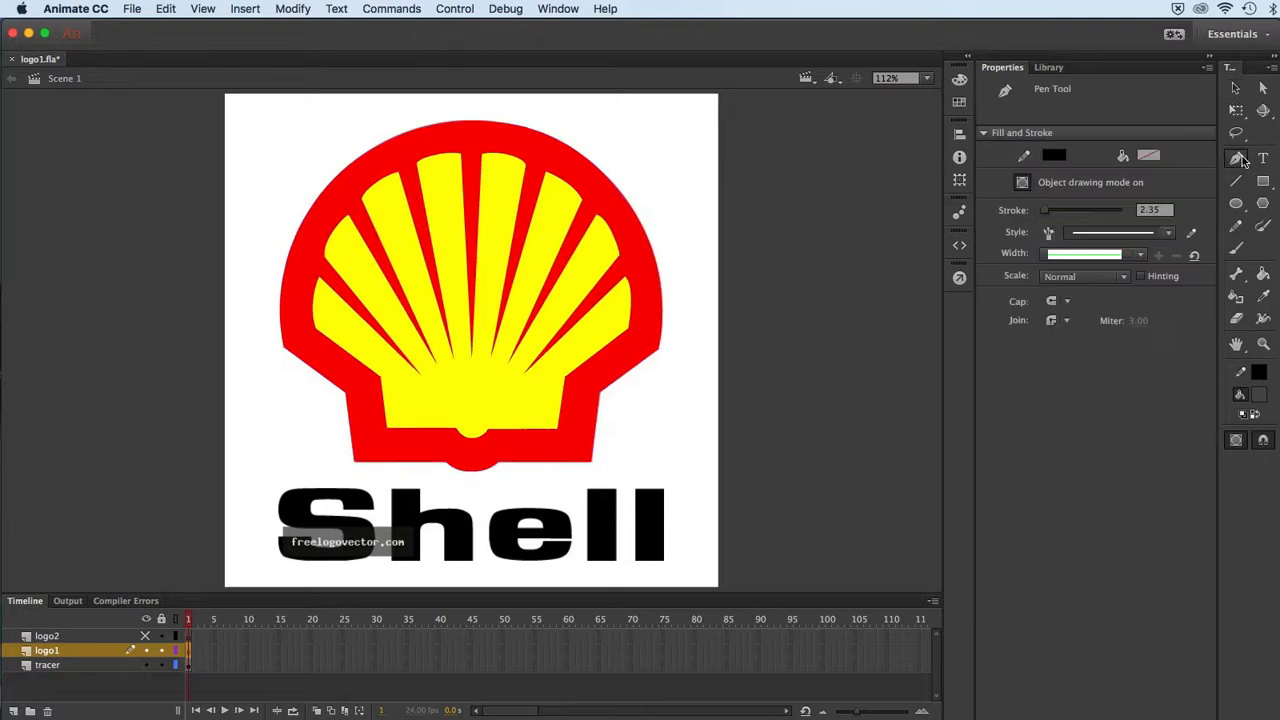
{"action": "left_click", "coordinate": [477, 369]}
{"action": "left_click", "coordinate": [516, 385]}
{"action": "left_click", "coordinate": [484, 414]}
{"action": "left_click", "coordinate": [433, 395]}
{"action": "left_click", "coordinate": [477, 370]}
{"action": "key", "text": "v"}
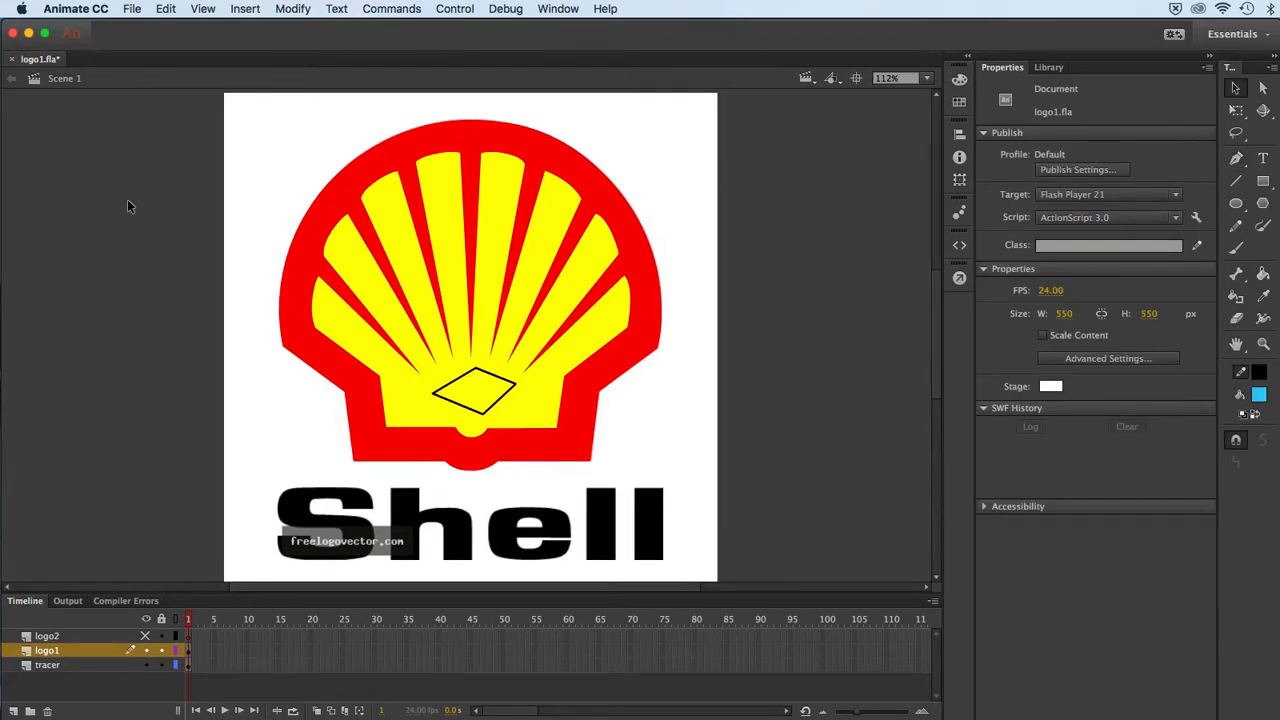
- Draw a small curved outline inside the diamond with the Pen tool and close it at its starting point
{"action": "key", "text": "super+equal"}
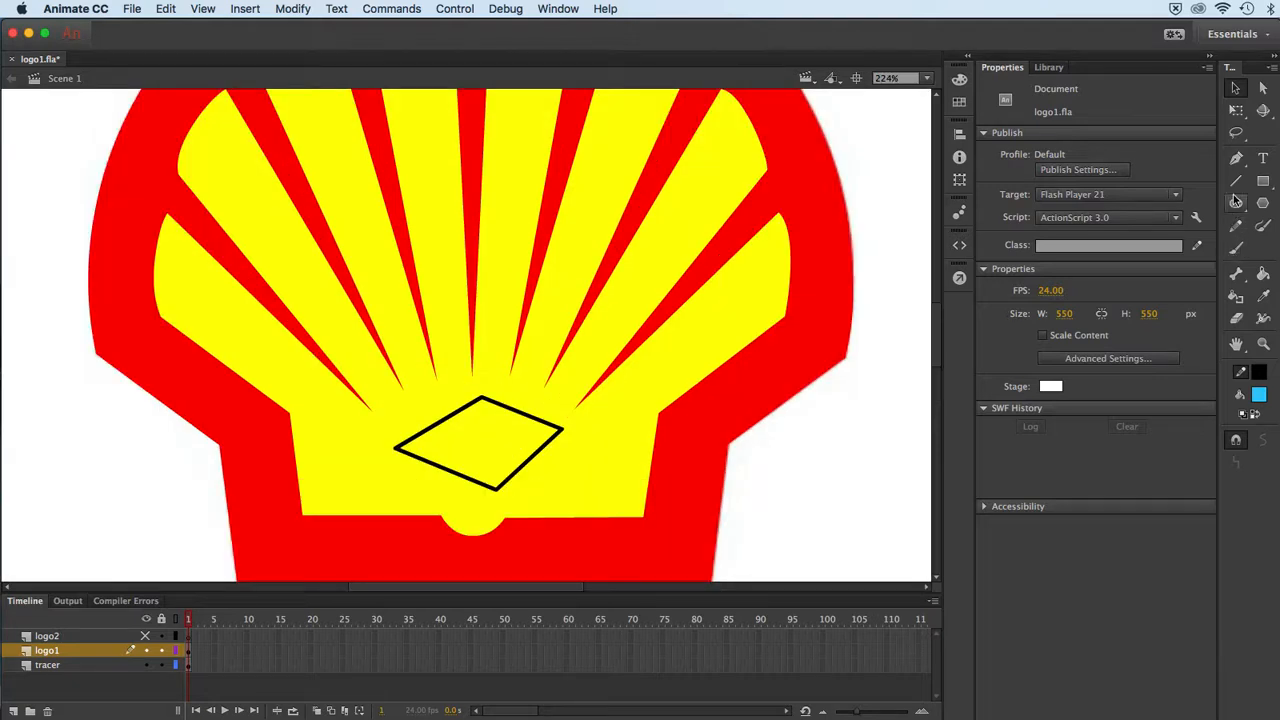
{"action": "left_click", "coordinate": [1236, 158]}
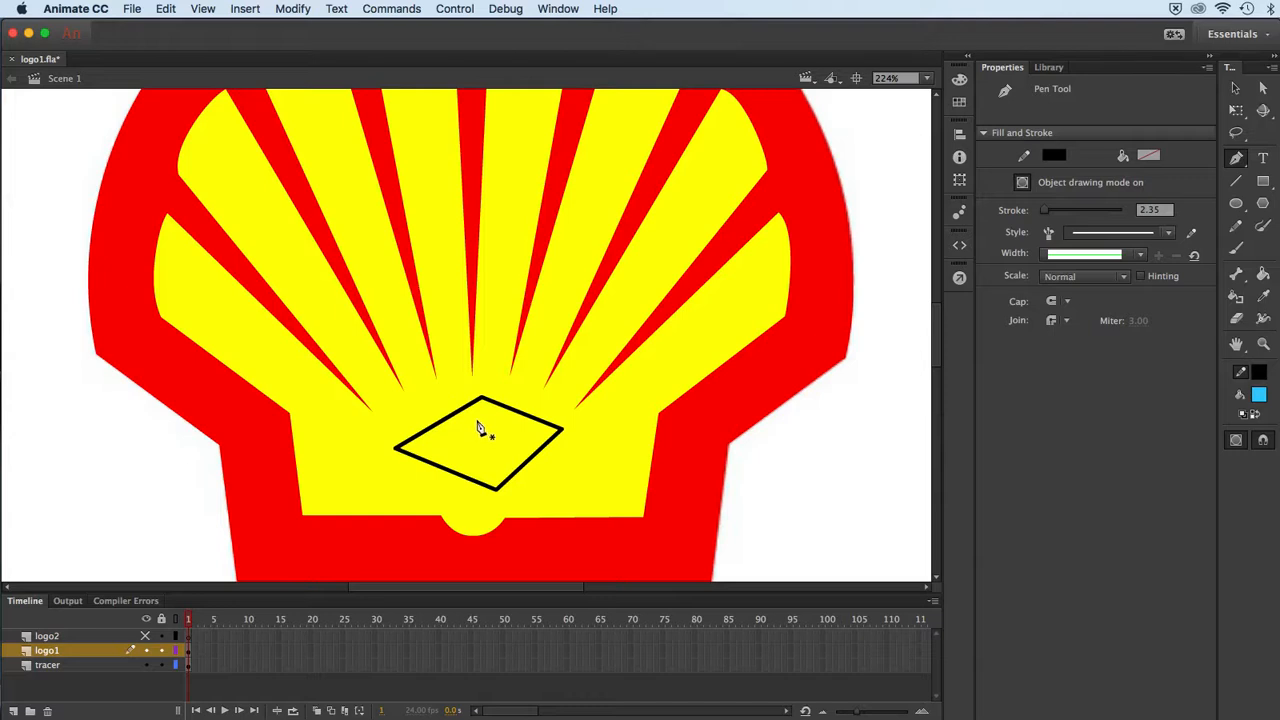
{"action": "mouse_move", "coordinate": [478, 420]}
{"action": "left_mouse_down"}
{"action": "mouse_move", "coordinate": [519, 451]}
{"action": "mouse_move", "coordinate": [446, 455]}
{"action": "mouse_move", "coordinate": [440, 439]}
{"action": "mouse_move", "coordinate": [481, 428]}
{"action": "left_mouse_up"}
{"action": "key", "text": "super+equal"}
{"action": "key", "text": "super+equal"}
{"action": "key", "text": "super+equal"}
{"action": "key", "text": "super+equal"}
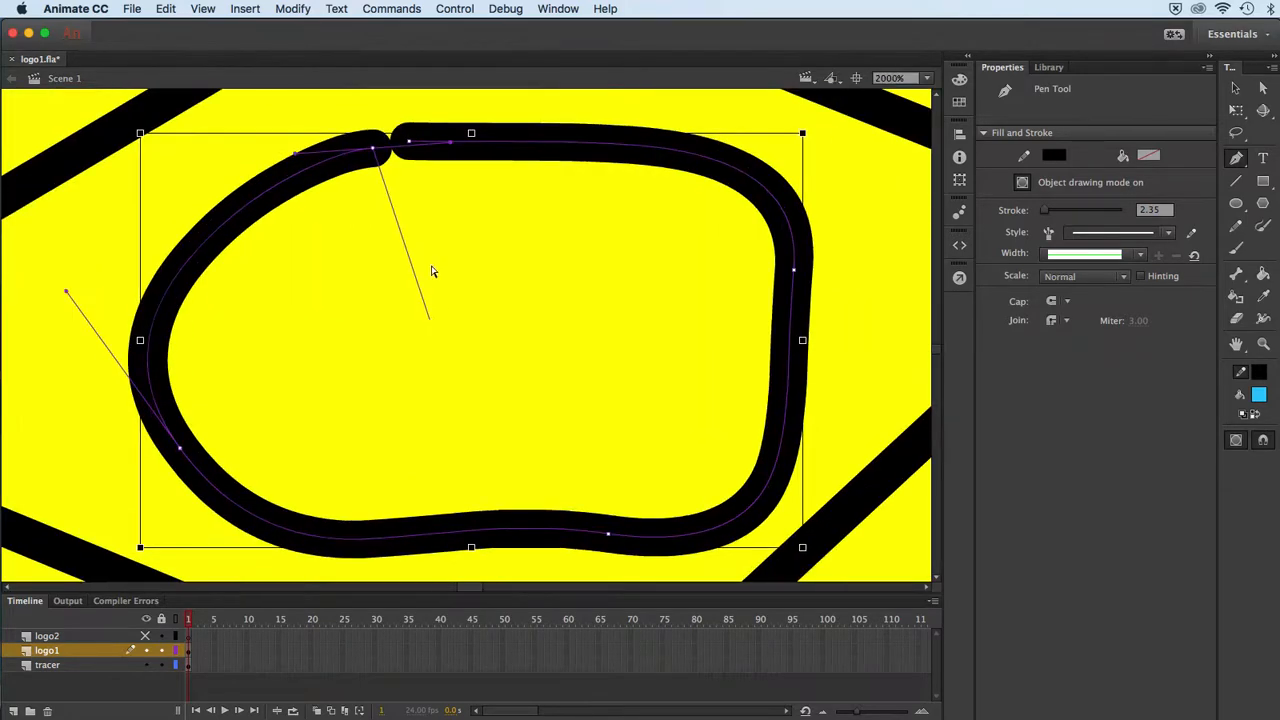
{"action": "left_click", "coordinate": [411, 149]}
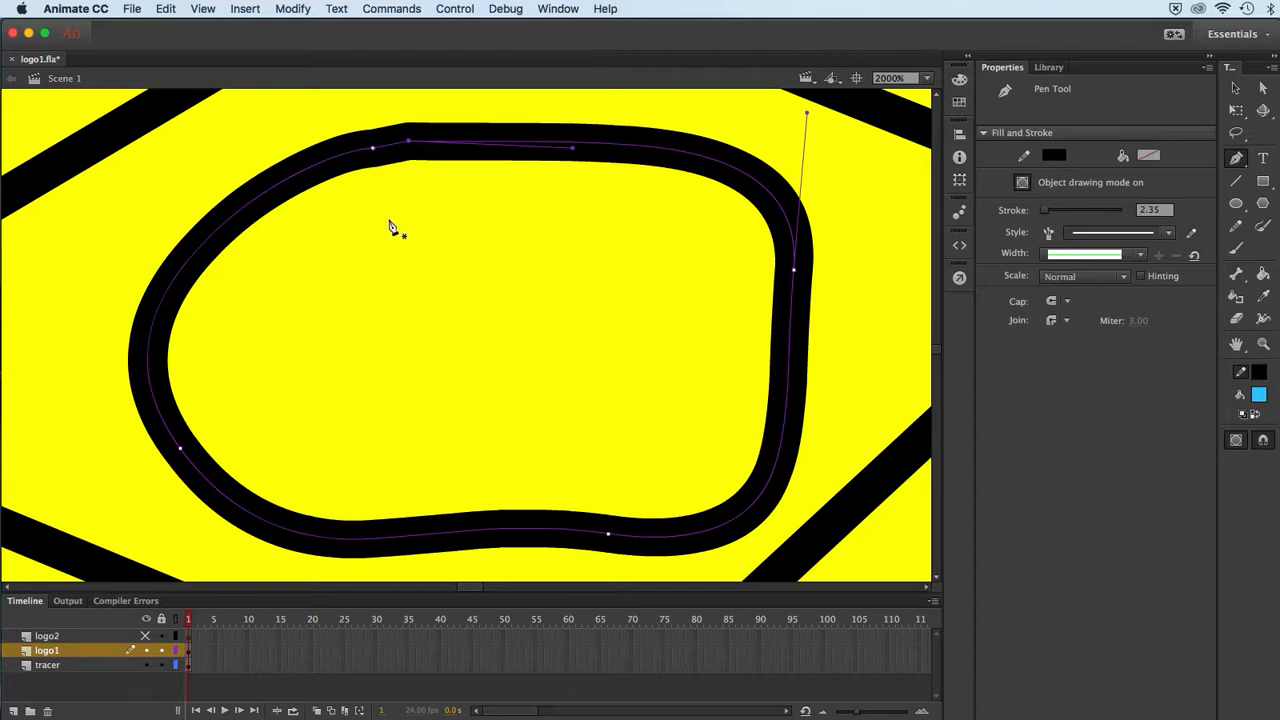
{"action": "key", "text": "super+minus"}
{"action": "key", "text": "super+minus"}
{"action": "key", "text": "super+minus"}
{"action": "key", "text": "super+minus"}
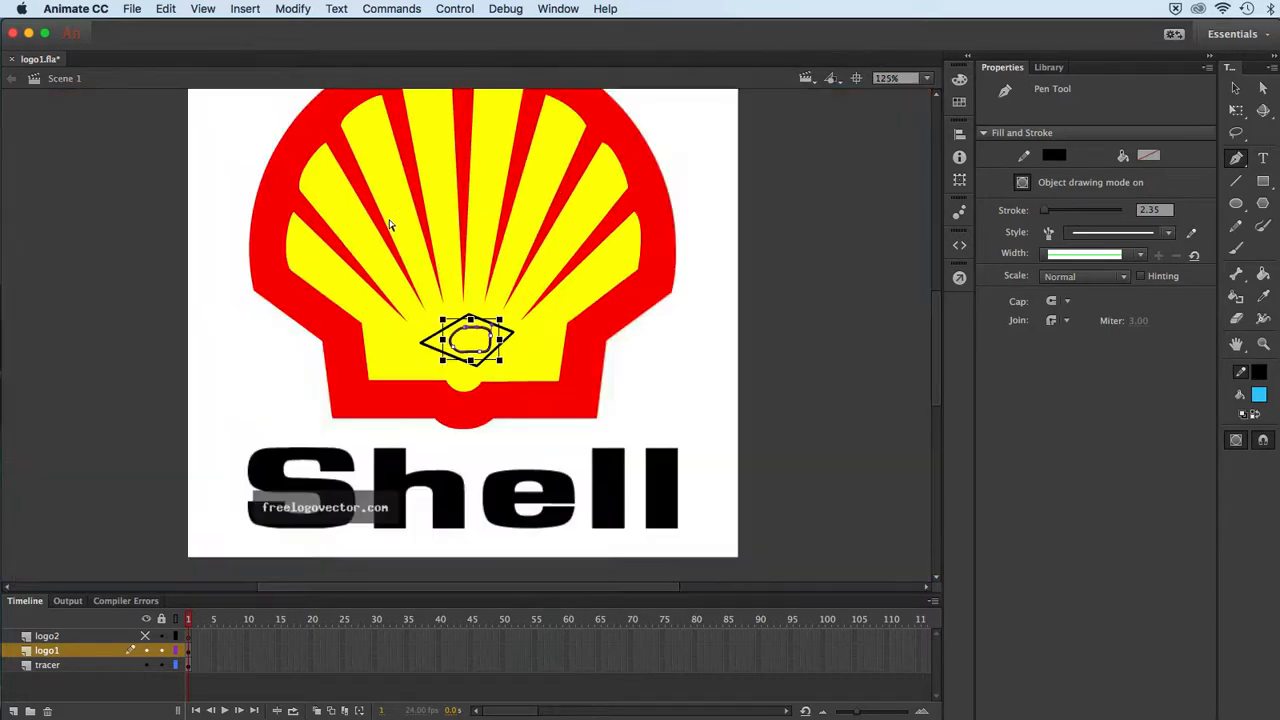
{"action": "left_click", "coordinate": [927, 79]}
{"action": "left_click", "coordinate": [926, 96]}
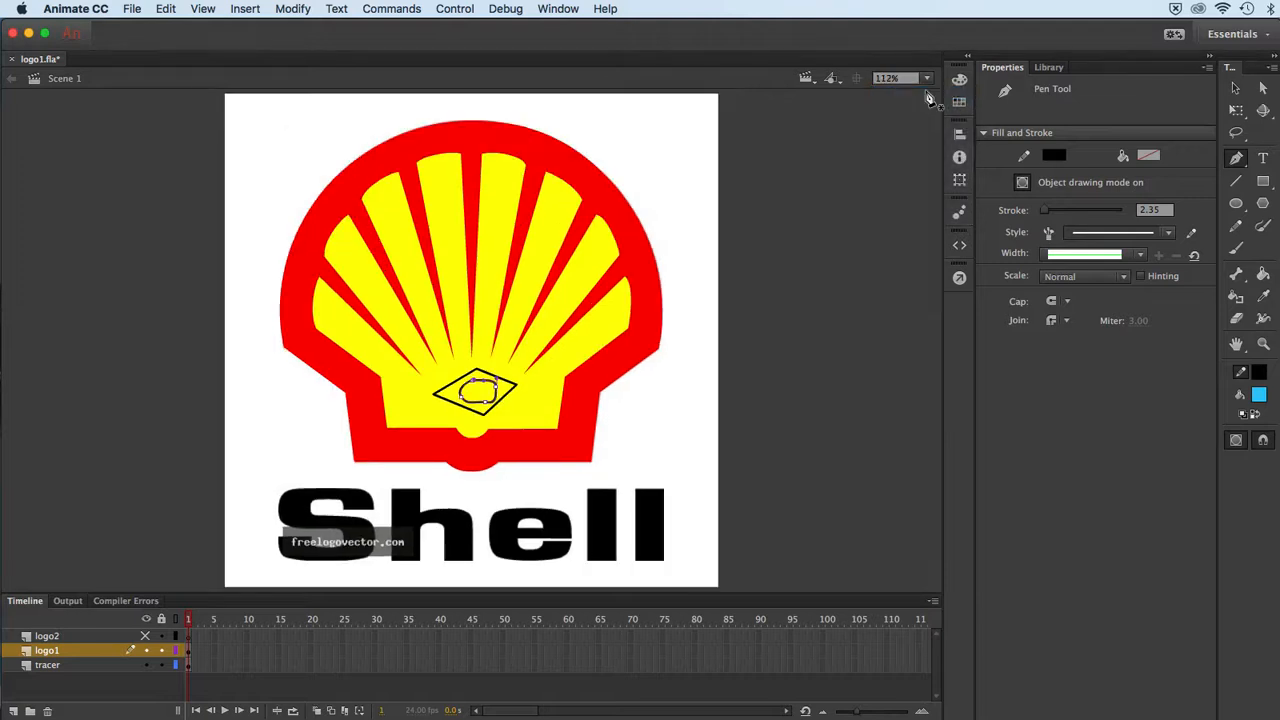
- Fill the diamond-shaped drawing object in the yellow shell's base with bright green #33FF00
{"action": "left_click", "coordinate": [1235, 89]}
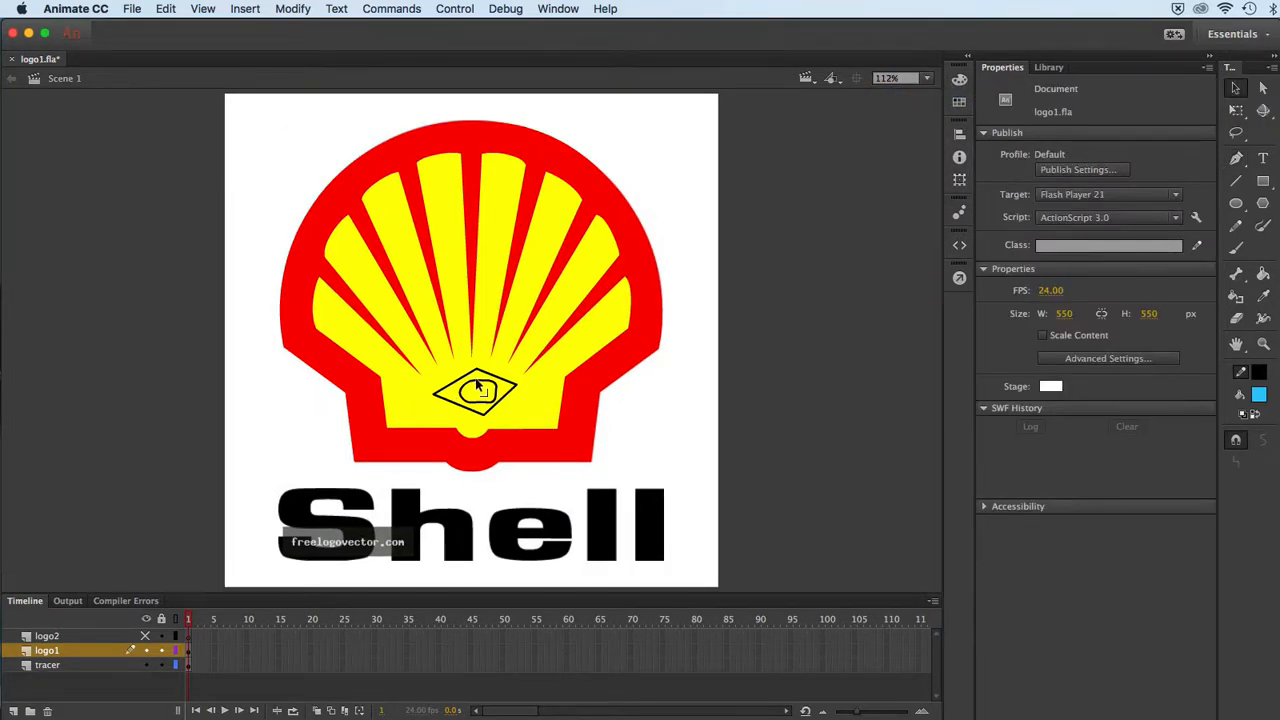
{"action": "mouse_move", "coordinate": [479, 387]}
{"action": "left_mouse_down"}
{"action": "mouse_move", "coordinate": [506, 404]}
{"action": "mouse_move", "coordinate": [472, 406]}
{"action": "mouse_move", "coordinate": [495, 383]}
{"action": "left_mouse_up"}
{"action": "left_click", "coordinate": [453, 392]}
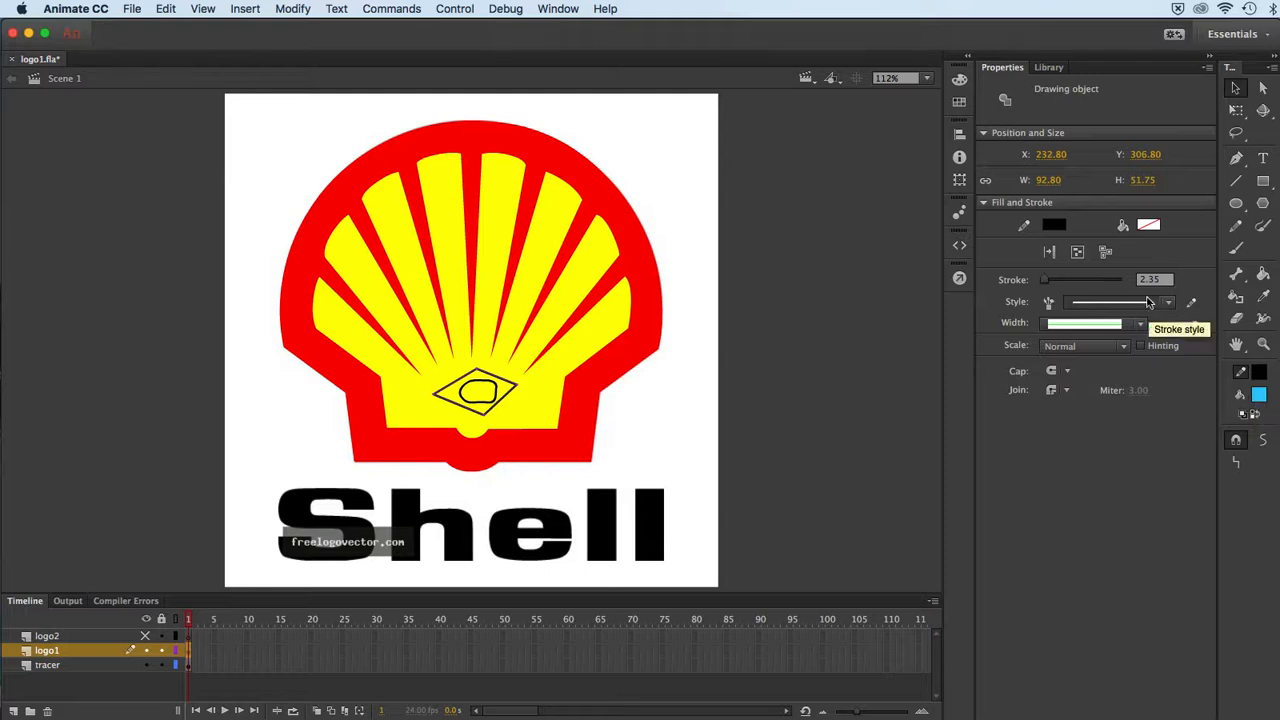
{"action": "left_click", "coordinate": [1259, 400]}
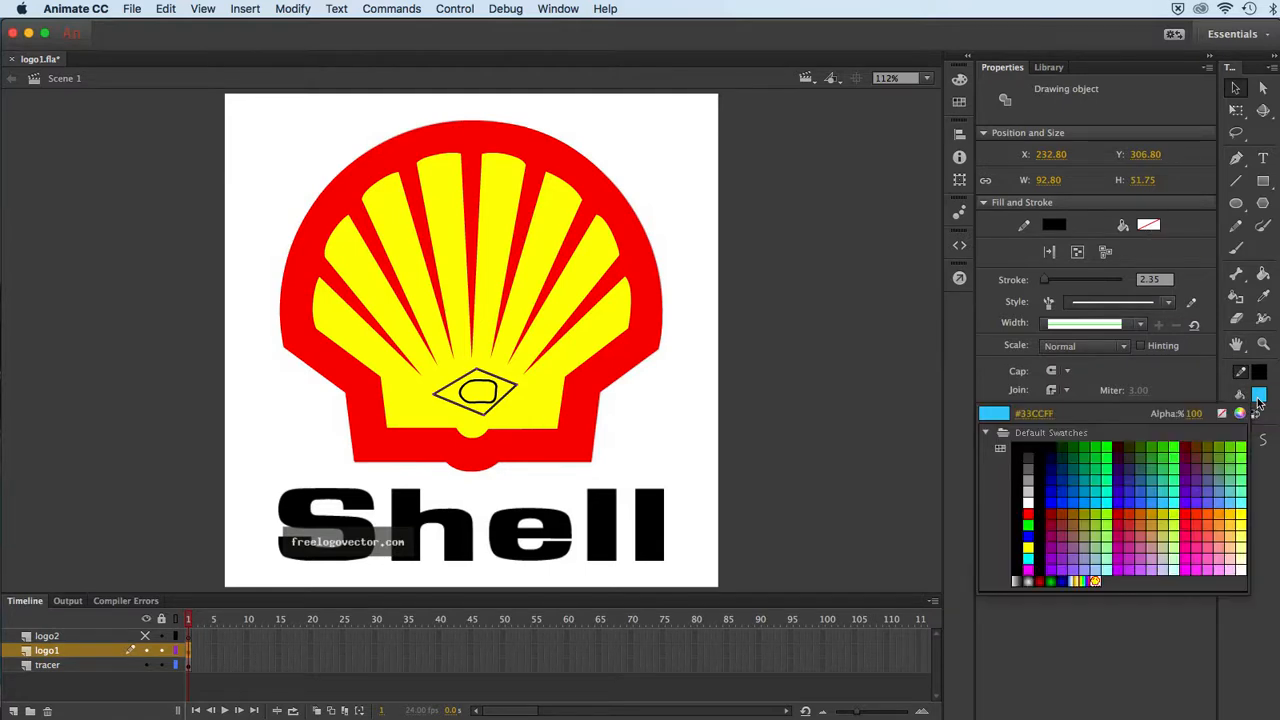
{"action": "left_click", "coordinate": [1177, 448]}
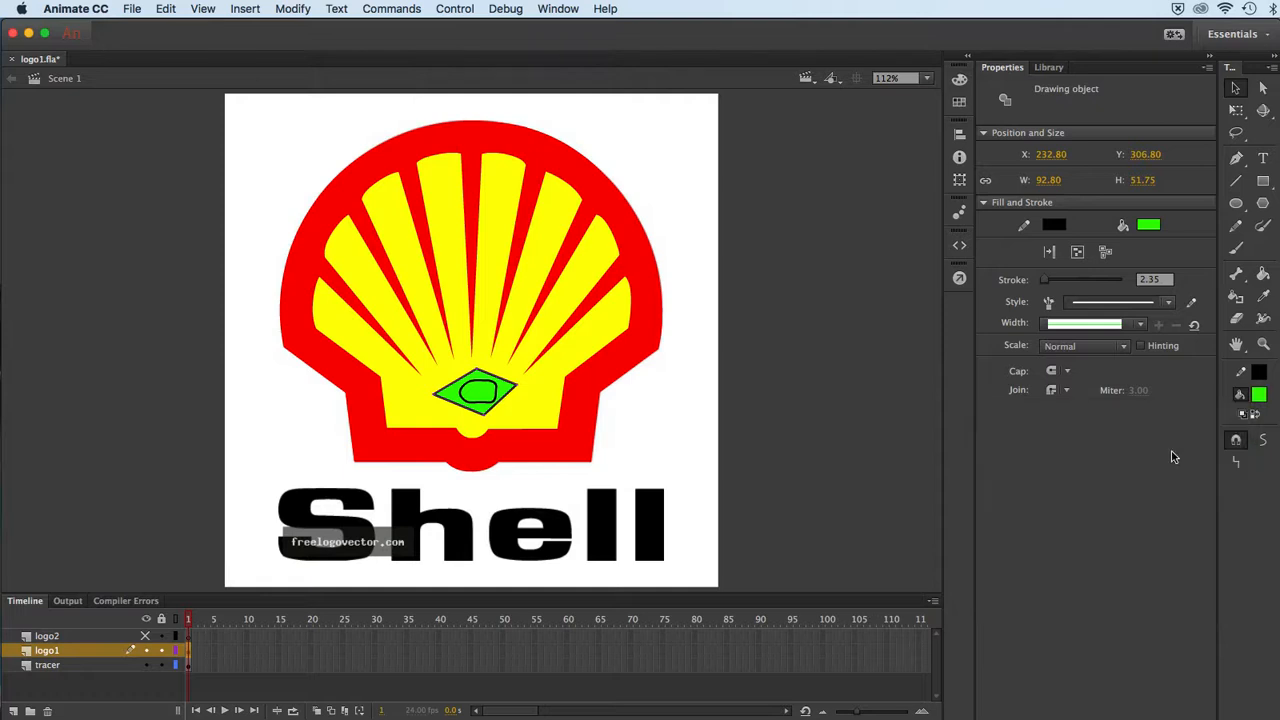
- Fill the small curved shape inside the green diamond with olive and deselect it
{"action": "left_click", "coordinate": [480, 389]}
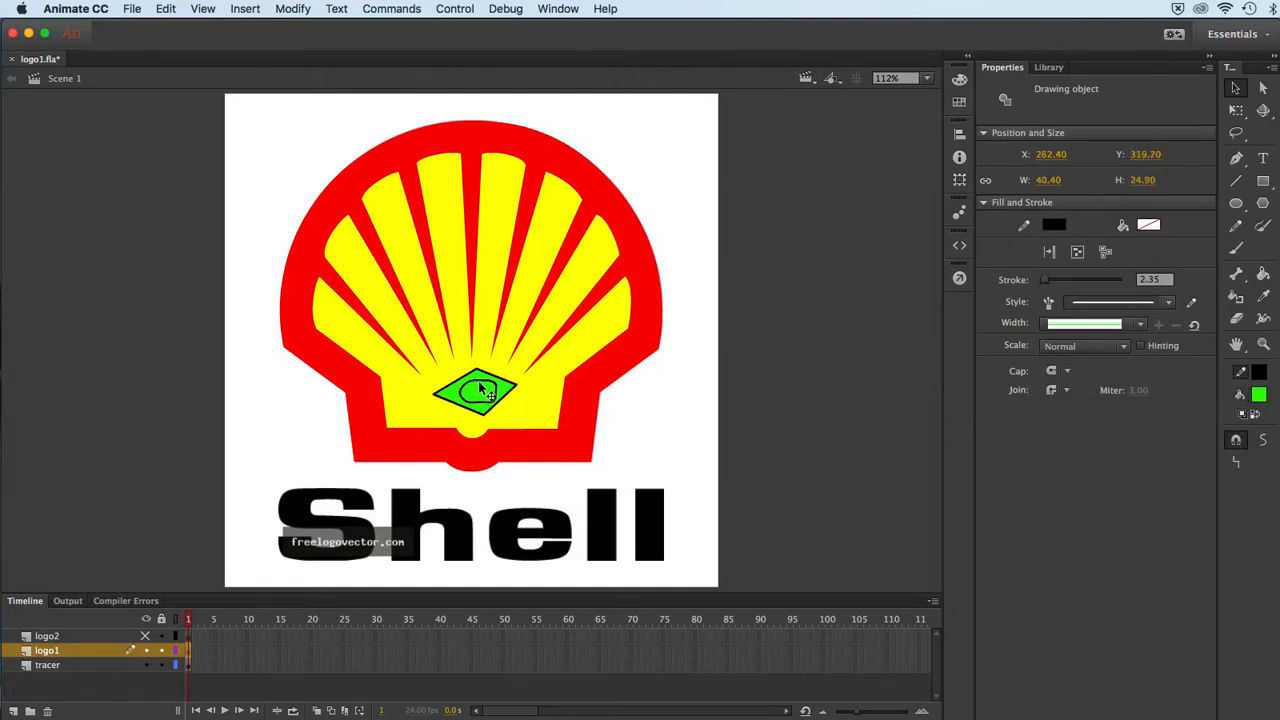
{"action": "left_click", "coordinate": [1258, 398]}
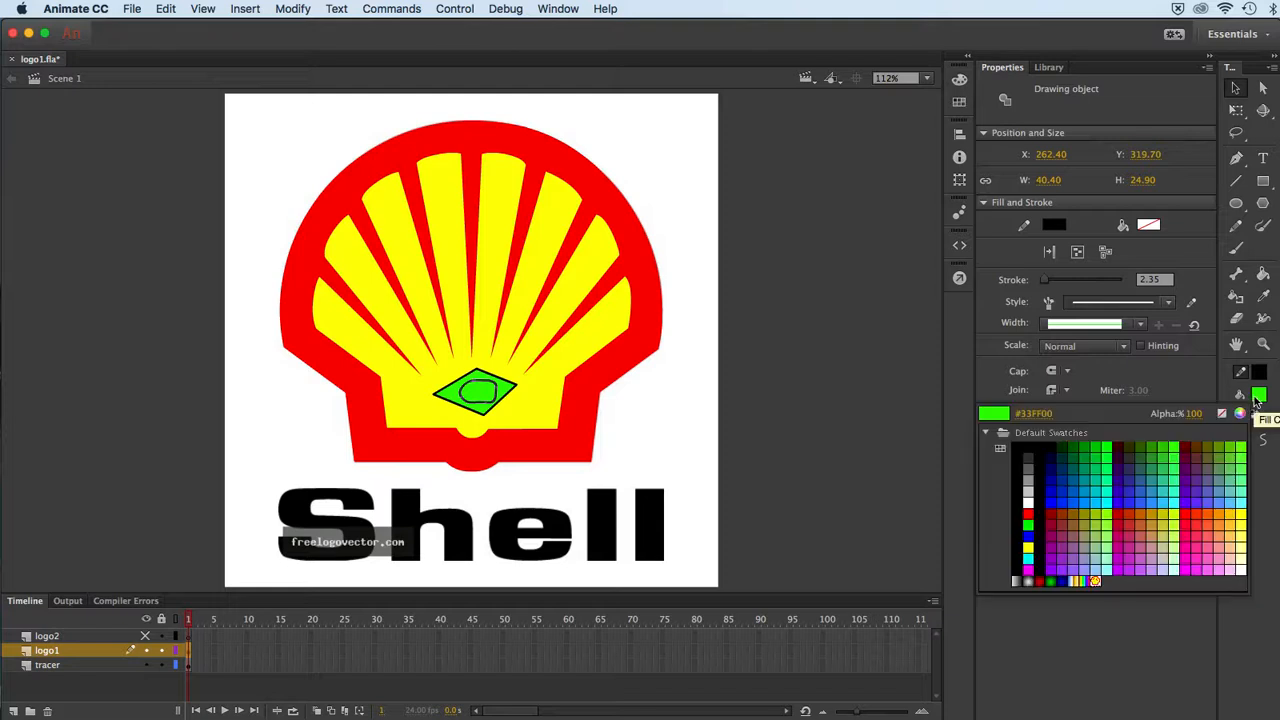
{"action": "left_click", "coordinate": [1092, 520]}
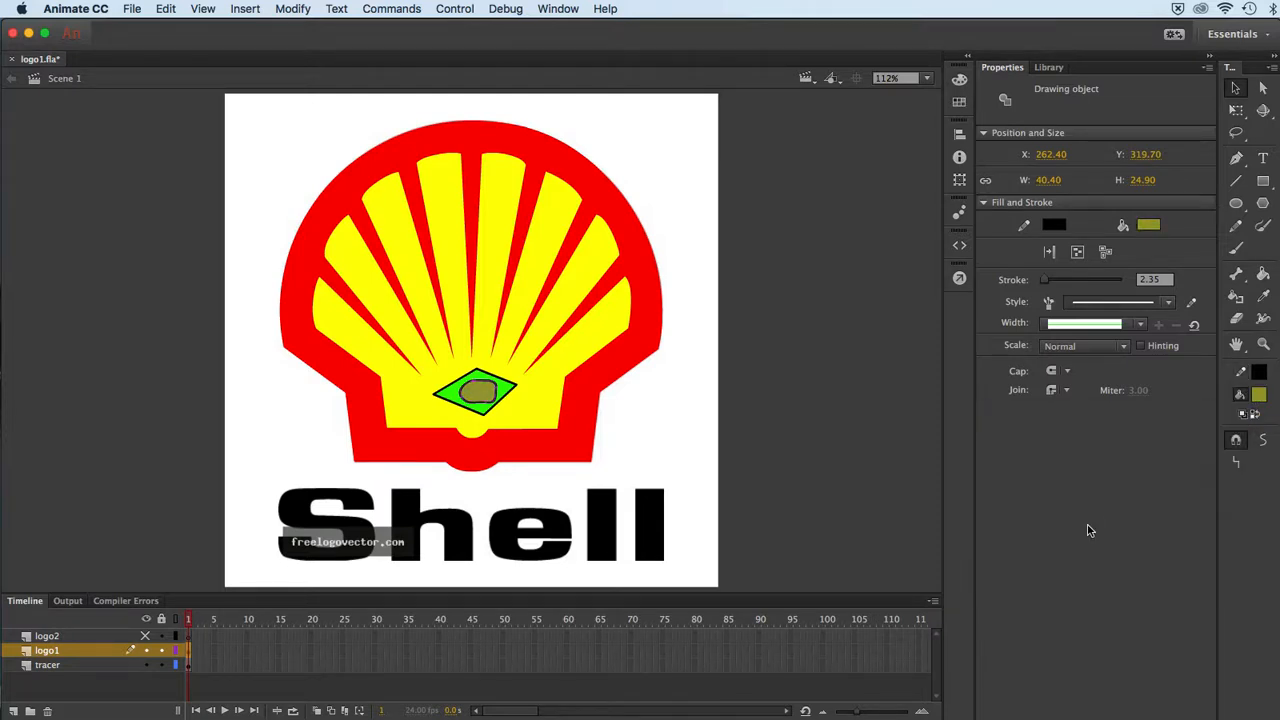
{"action": "left_click", "coordinate": [690, 419]}
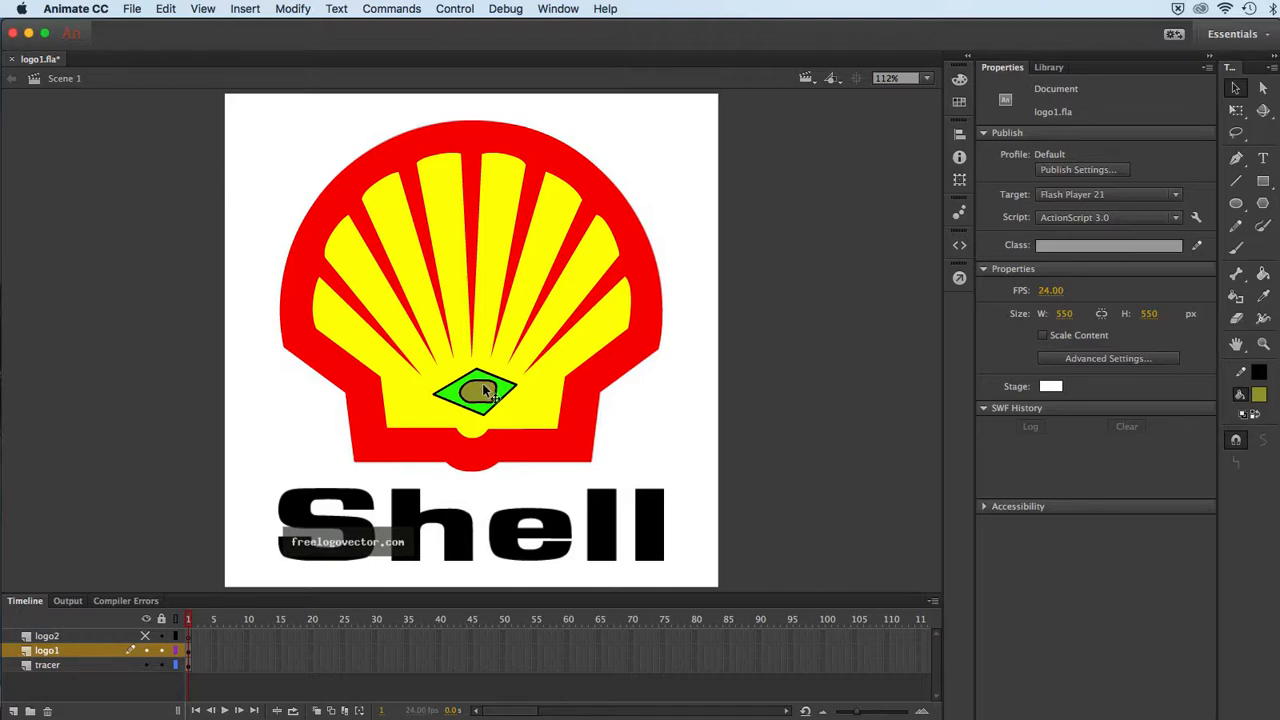
- Open the green diamond's drawing object, delete its black outline, and return to Scene 1
{"action": "left_click", "coordinate": [453, 401]}
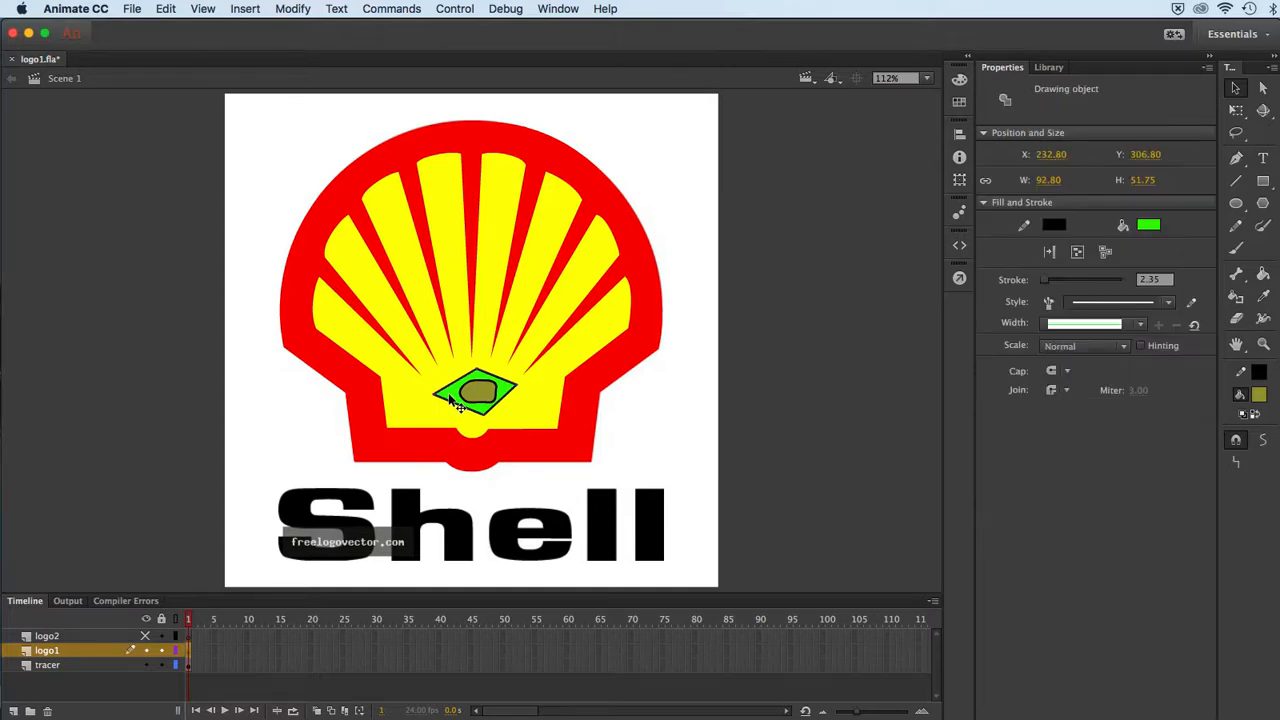
{"action": "double_click", "coordinate": [453, 401]}
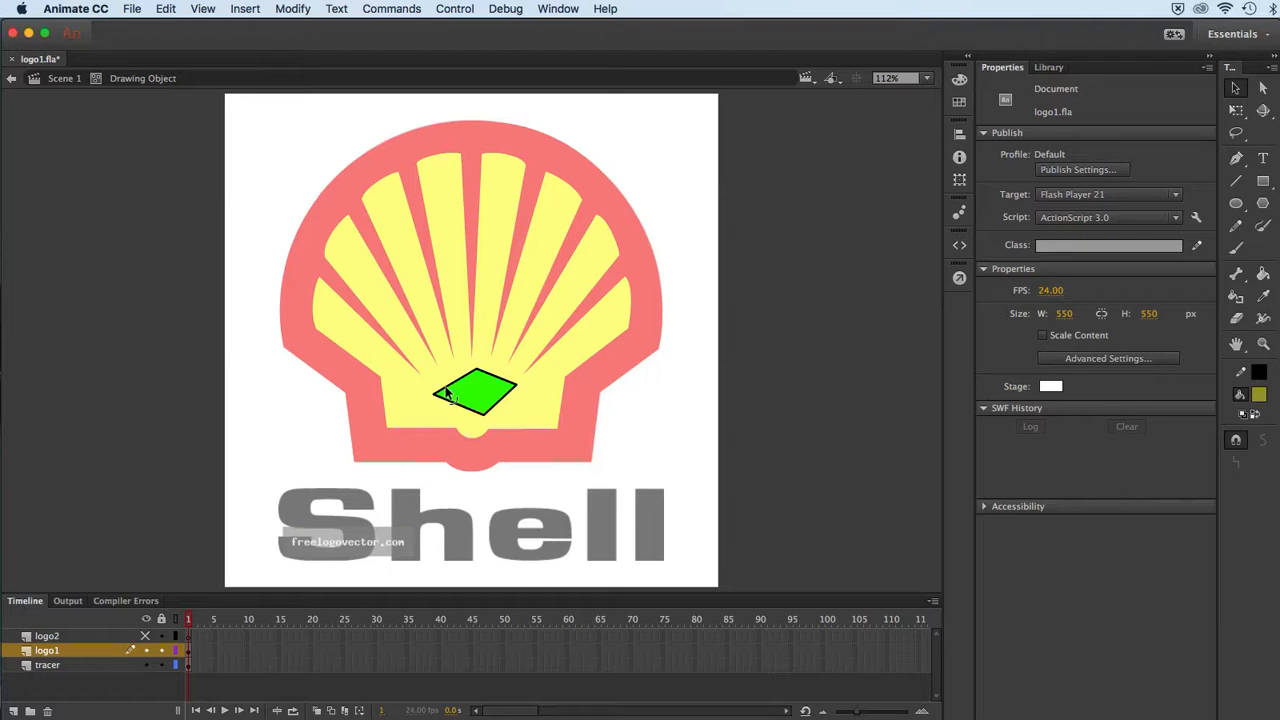
{"action": "left_click", "coordinate": [449, 395]}
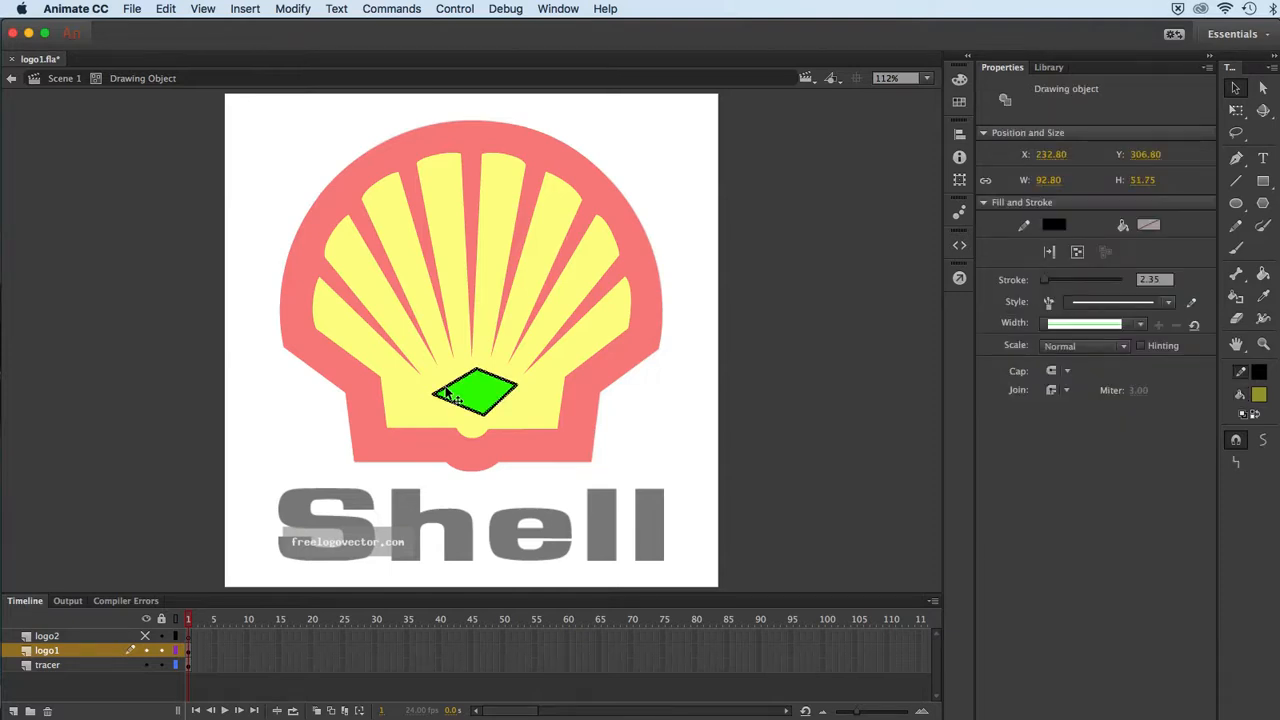
{"action": "key", "text": "Delete"}
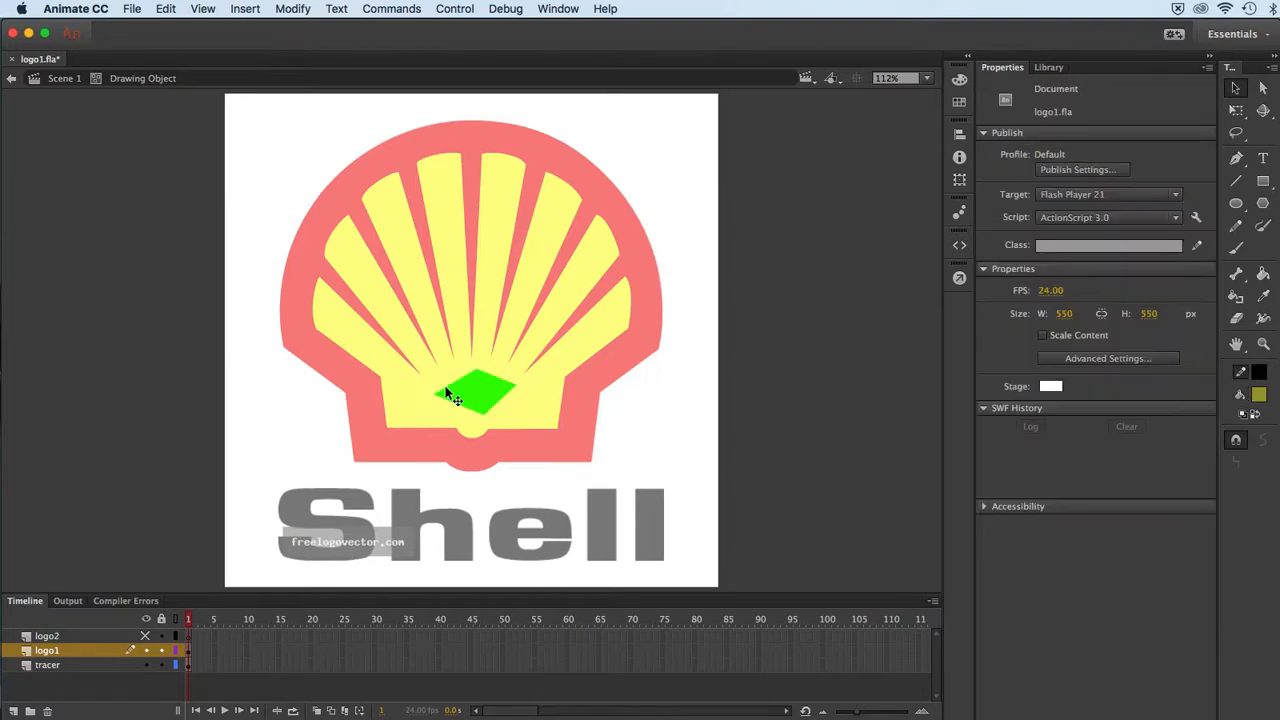
{"action": "left_click", "coordinate": [34, 79]}
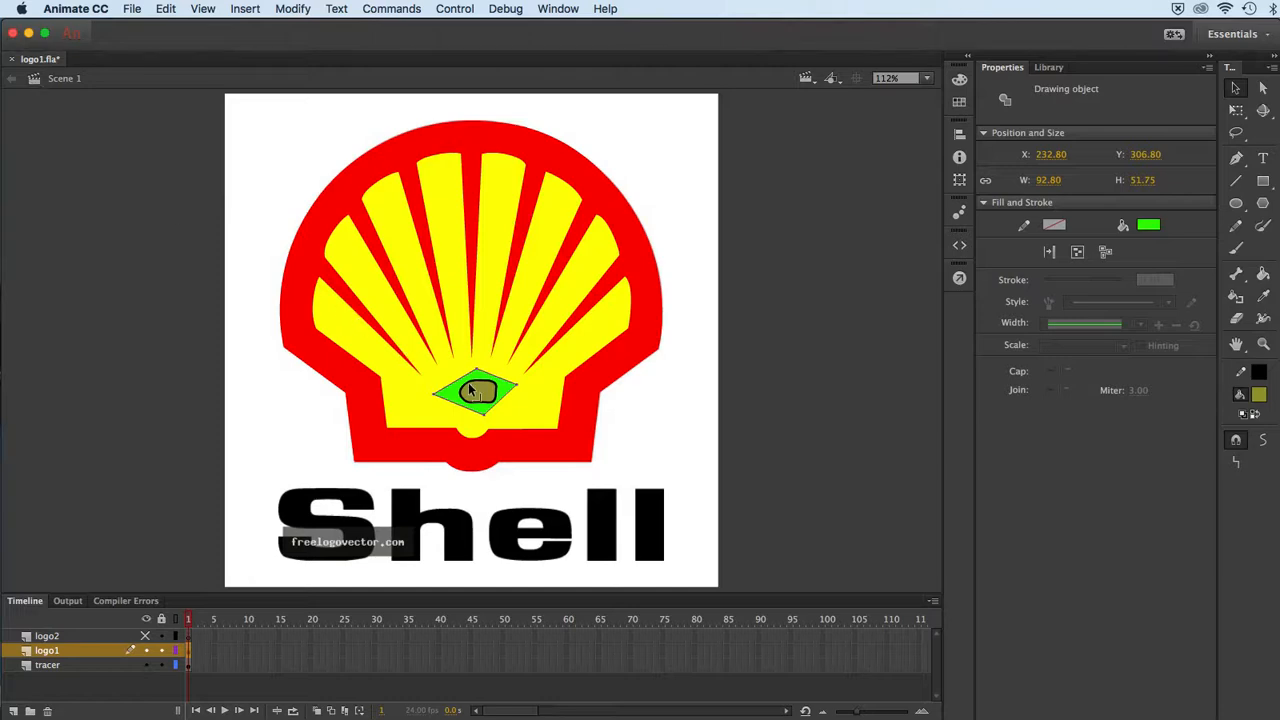
- Open the small olive shape's drawing object, delete its black outline, and return to Scene 1 with nothing selected
{"action": "double_click", "coordinate": [469, 386]}
{"action": "left_click", "coordinate": [470, 388]}
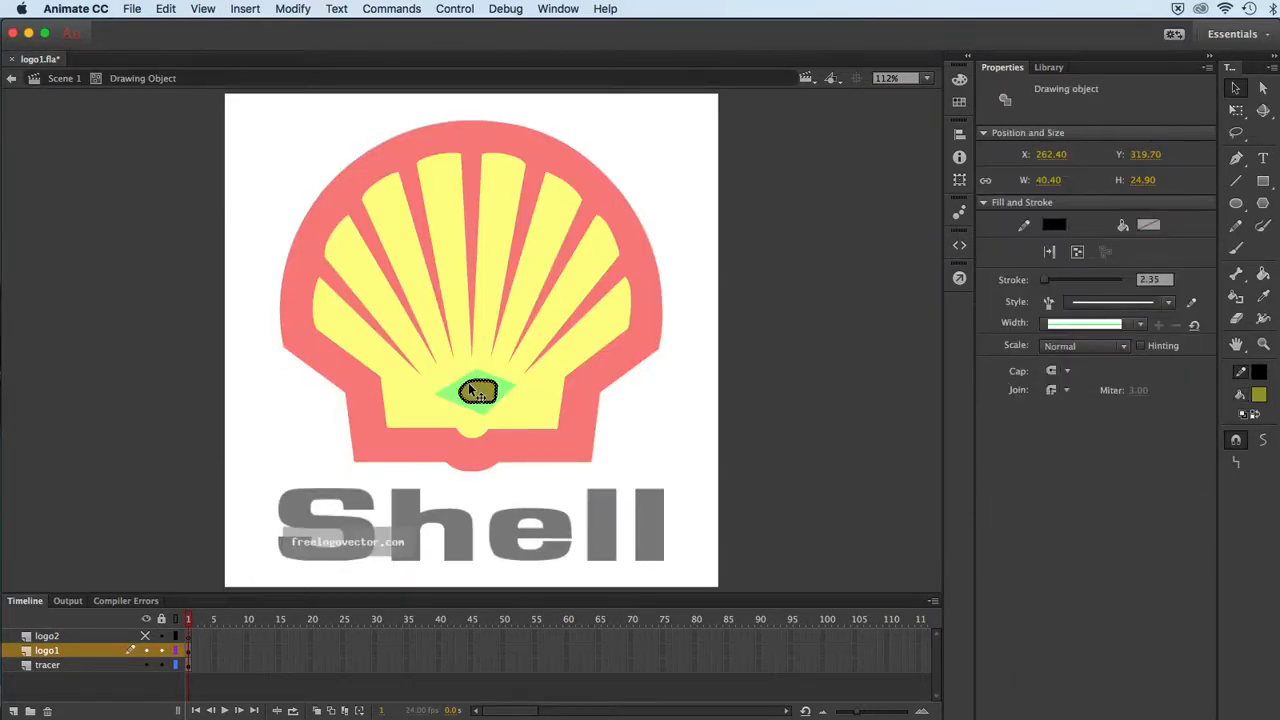
{"action": "left_click", "coordinate": [15, 80]}
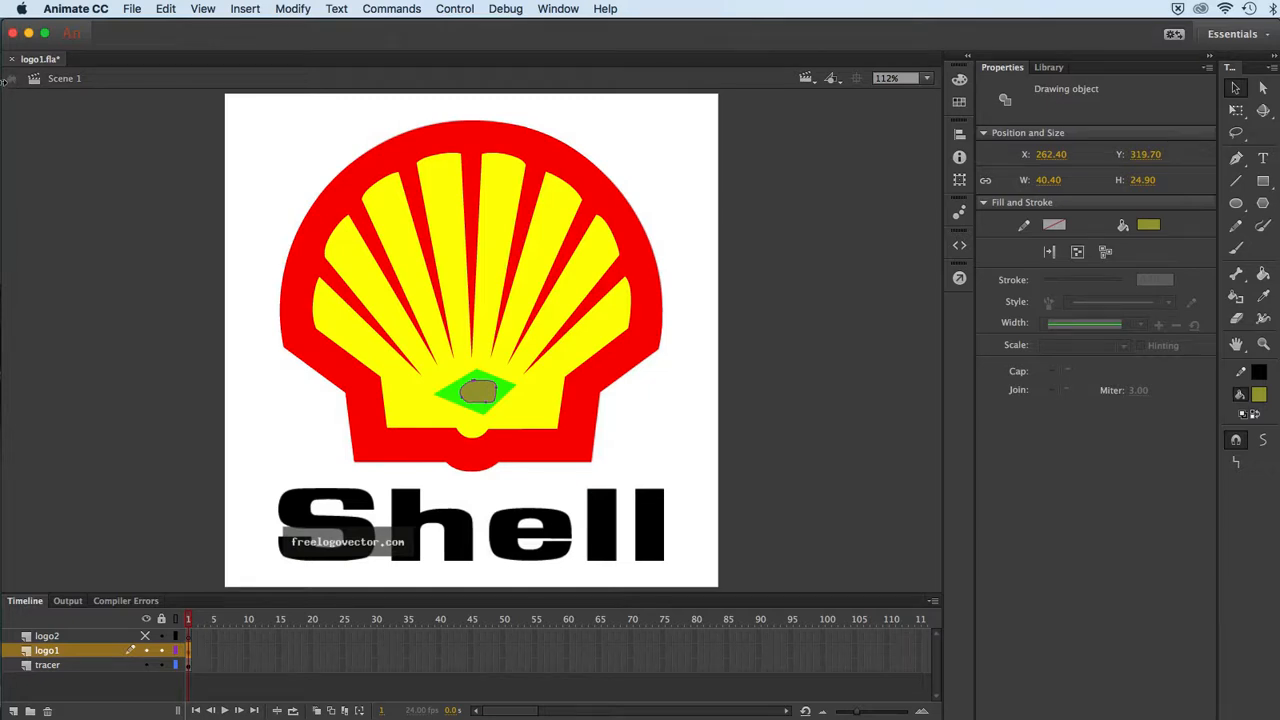
{"action": "left_click", "coordinate": [308, 176]}
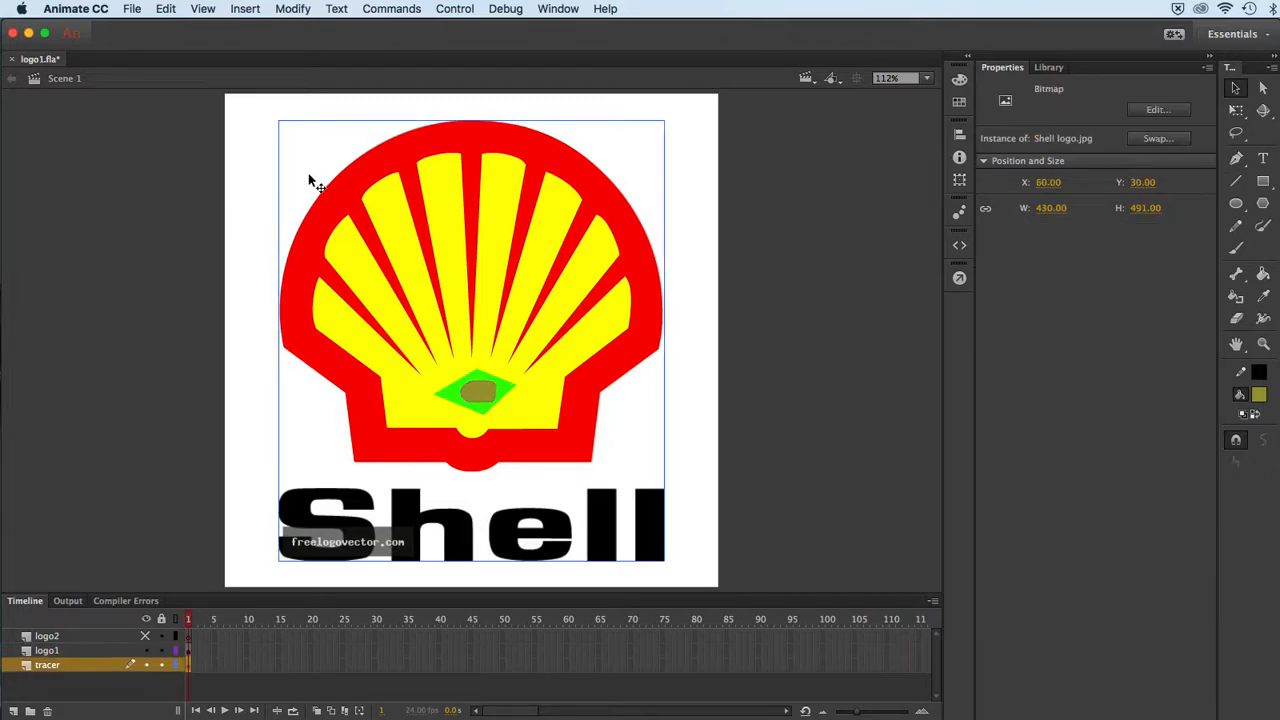
{"action": "left_click", "coordinate": [254, 203]}
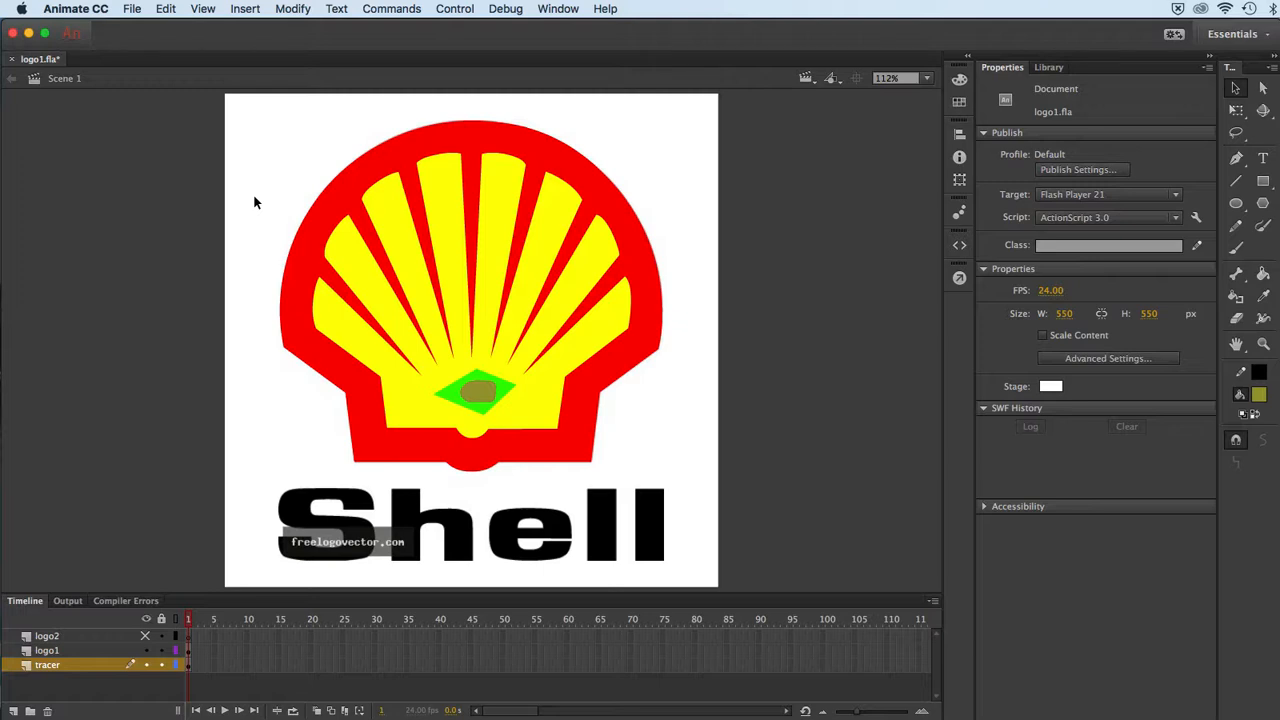
- Delete the olive practice shape and the green diamond from the yellow shell's base
{"action": "left_click", "coordinate": [494, 394]}
{"action": "key", "text": "Delete"}
{"action": "left_click", "coordinate": [489, 394]}
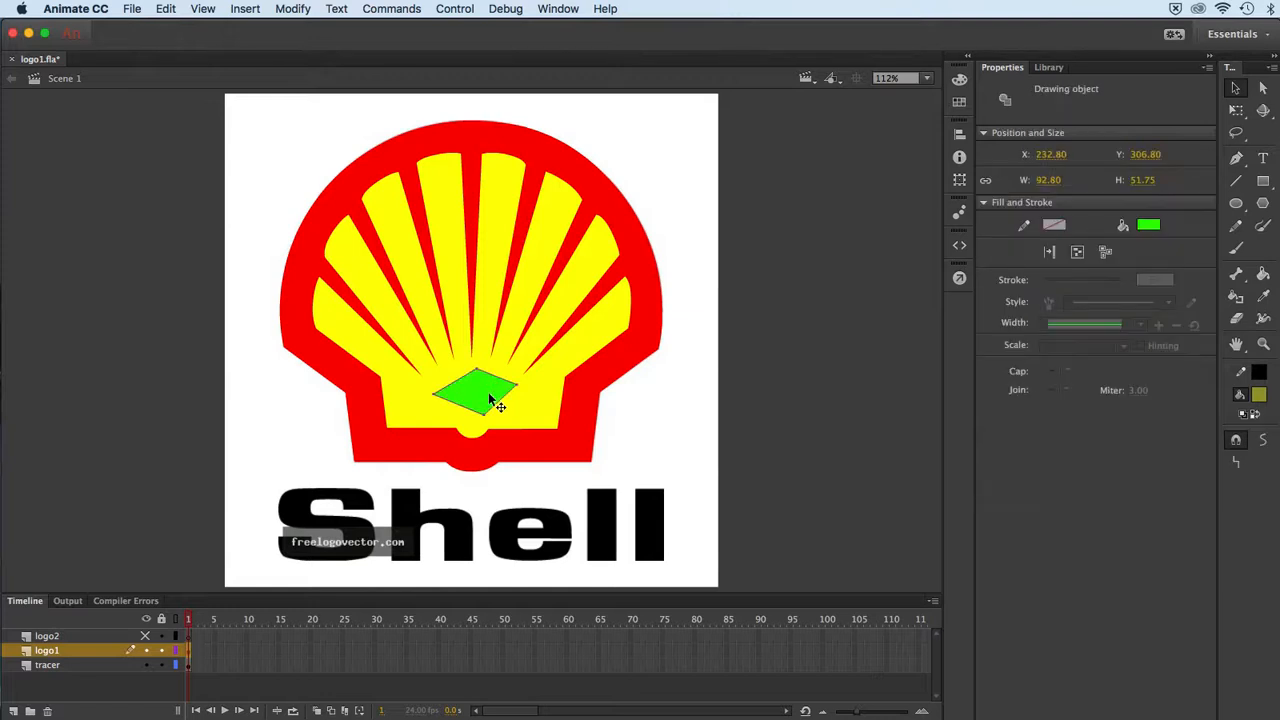
{"action": "key", "text": "Delete"}
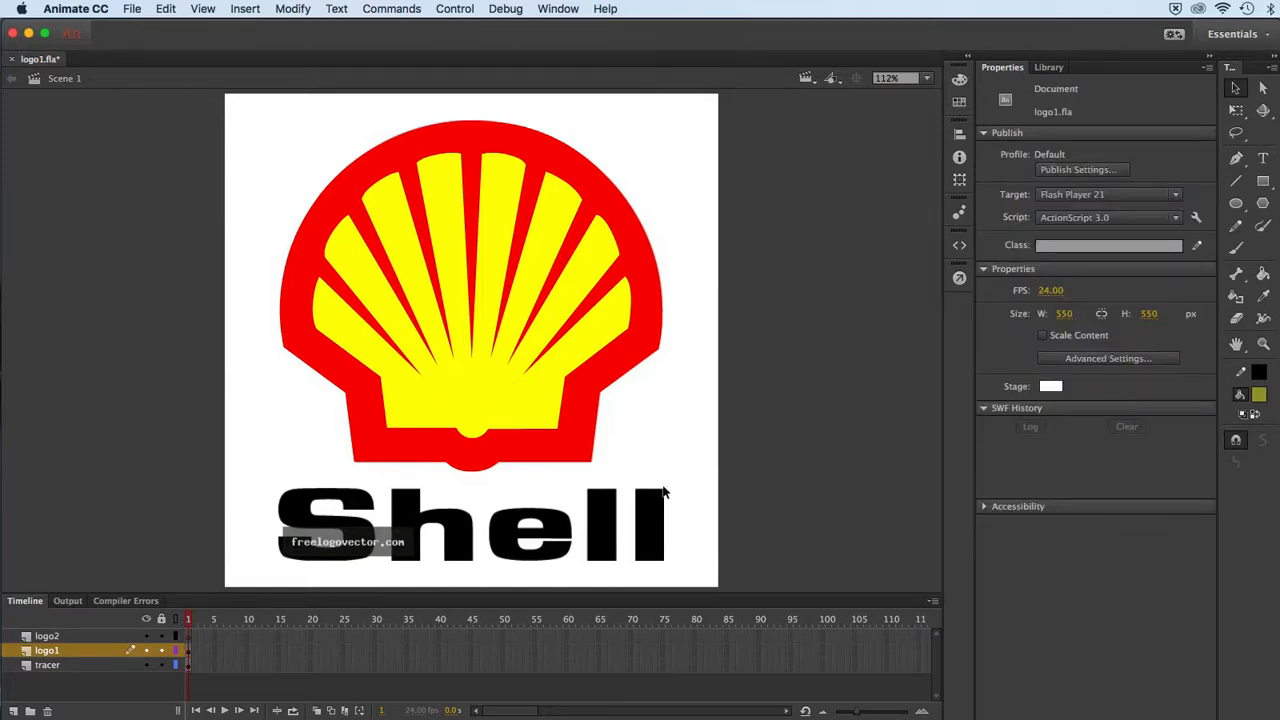